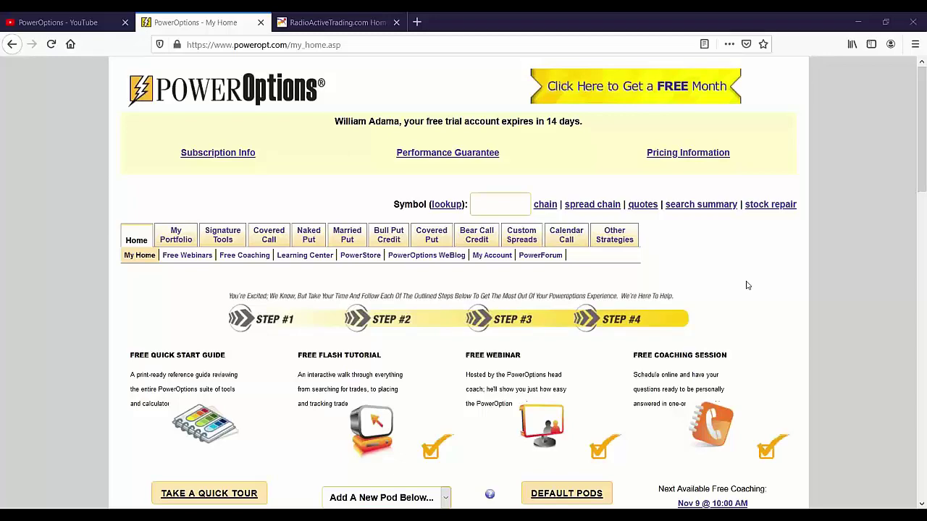
Open the Married Put search and review its results, saved-search description and active filters
{"action": "mouse_move", "coordinate": [343, 241]}
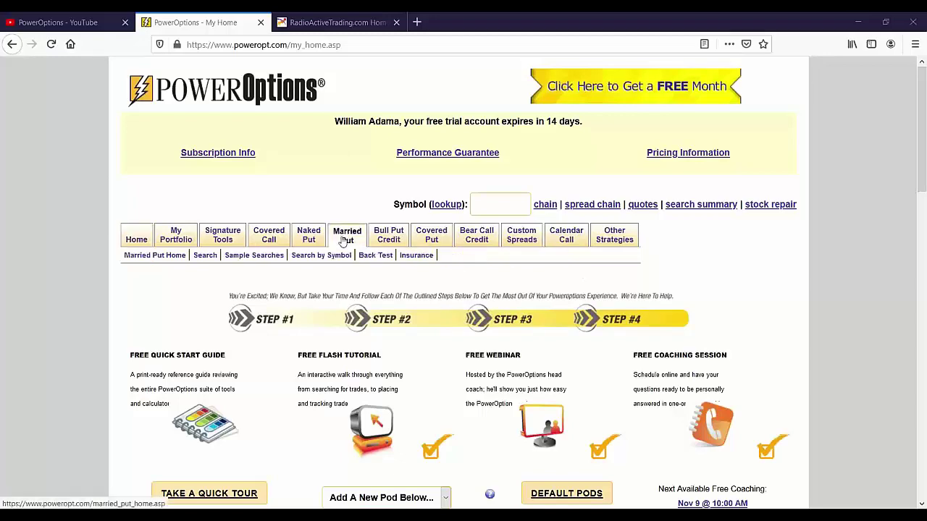
{"action": "left_click", "coordinate": [206, 259]}
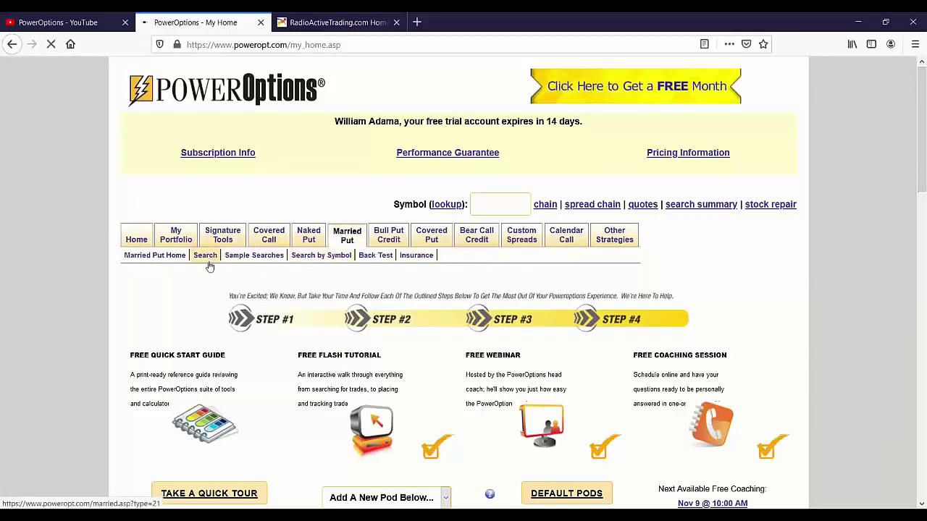
{"action": "scroll", "coordinate": [209, 262], "scroll_direction": "down", "scroll_amount": 5}
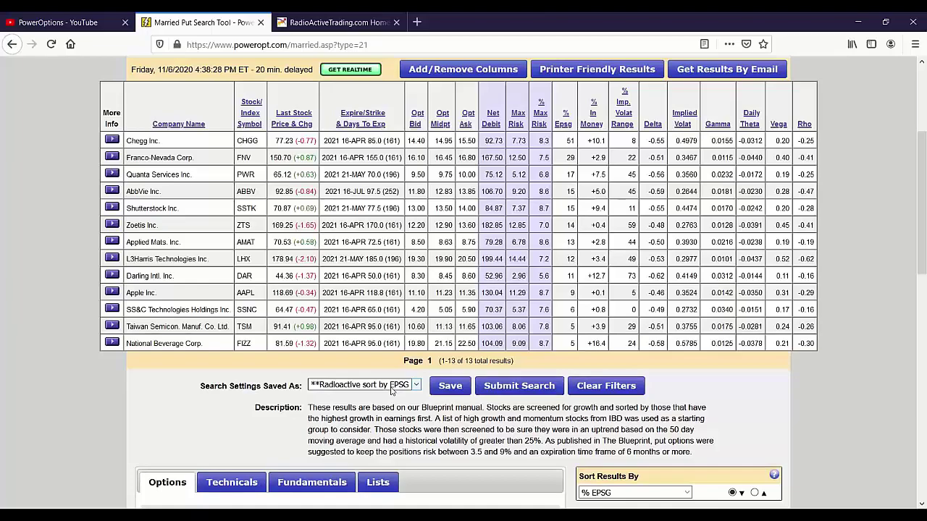
{"action": "scroll", "coordinate": [384, 390], "scroll_direction": "up", "scroll_amount": 2}
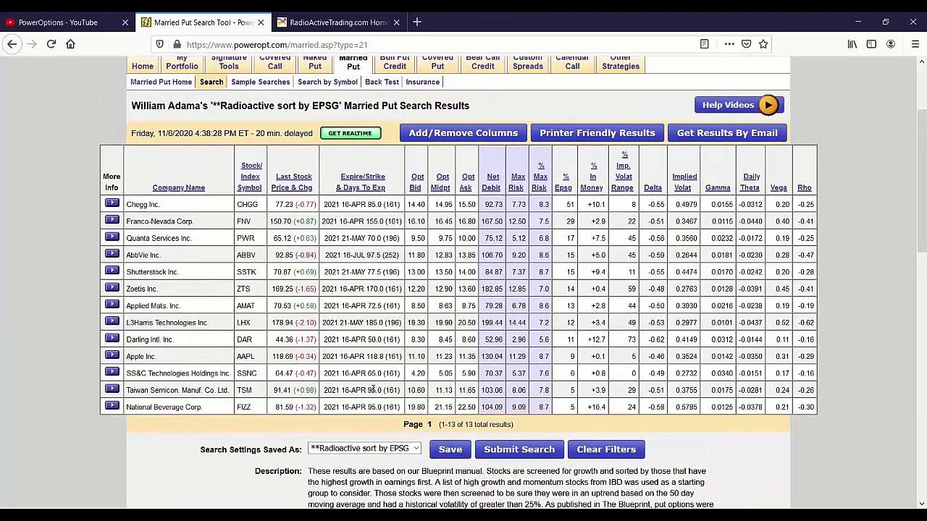
{"action": "scroll", "coordinate": [371, 391], "scroll_direction": "down", "scroll_amount": 10}
{"action": "scroll", "coordinate": [367, 395], "scroll_direction": "down", "scroll_amount": 3}
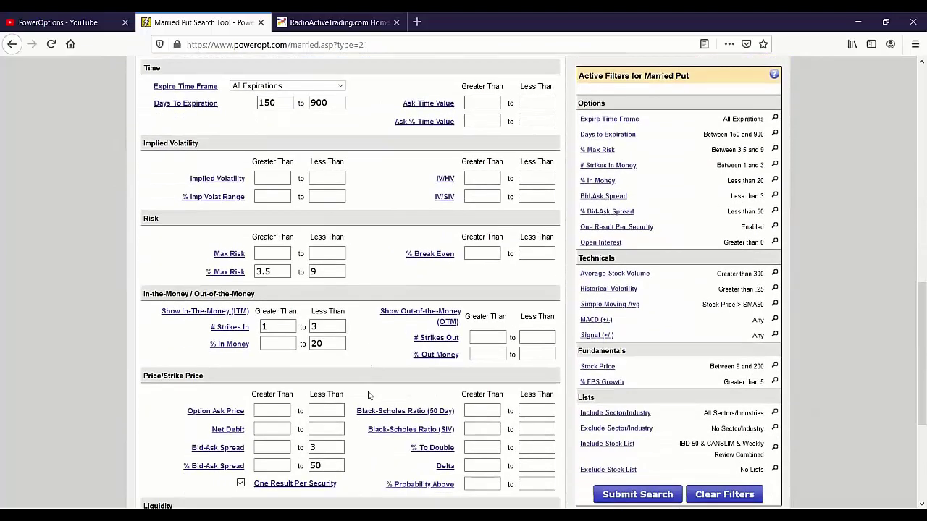
{"action": "scroll", "coordinate": [368, 396], "scroll_direction": "up", "scroll_amount": 12}
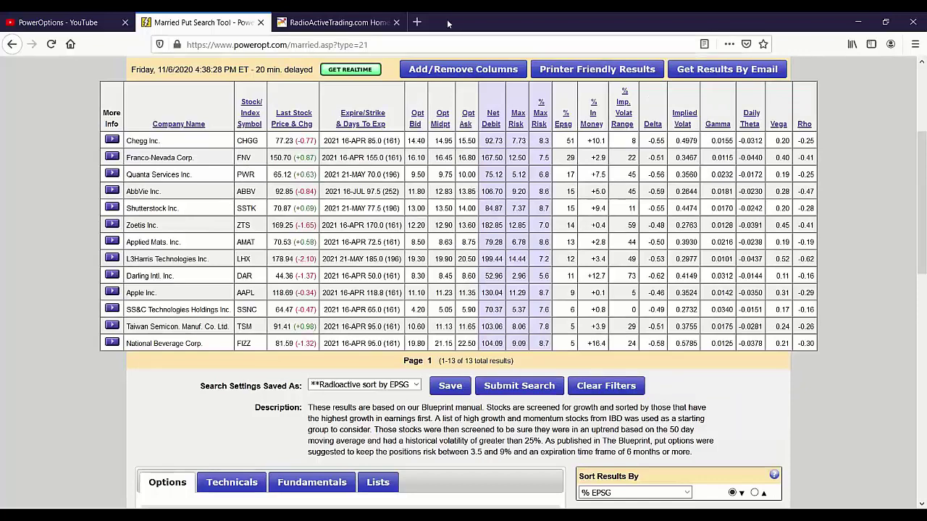
Switch to the RadioActive Trading site and open the Open Trades/Trade Tracker from the Blueprint/Fusion page
{"action": "left_click", "coordinate": [370, 23]}
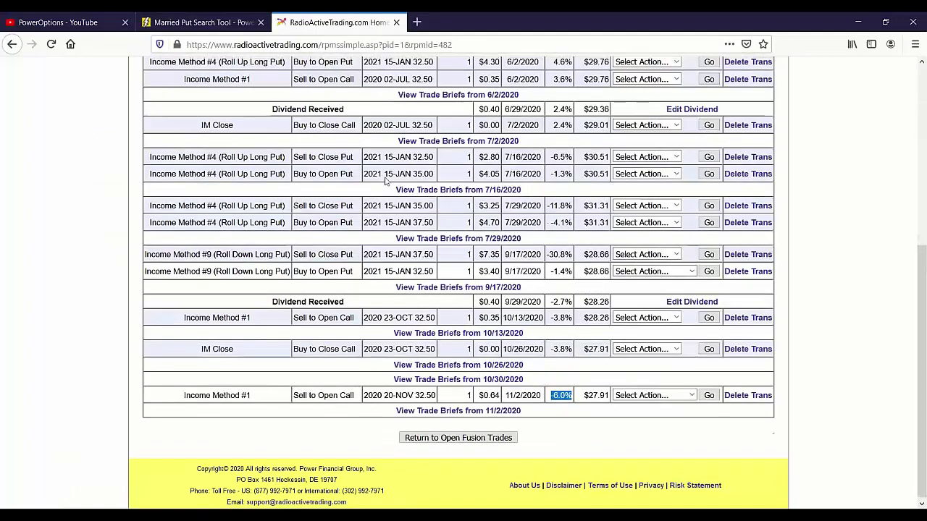
{"action": "scroll", "coordinate": [578, 143], "scroll_direction": "up", "scroll_amount": 10}
{"action": "left_click", "coordinate": [578, 139]}
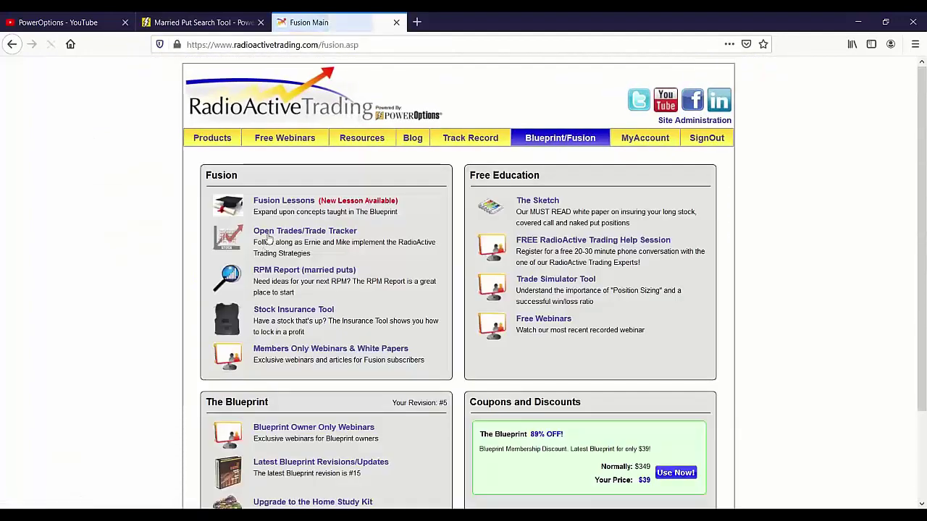
{"action": "left_click", "coordinate": [277, 233]}
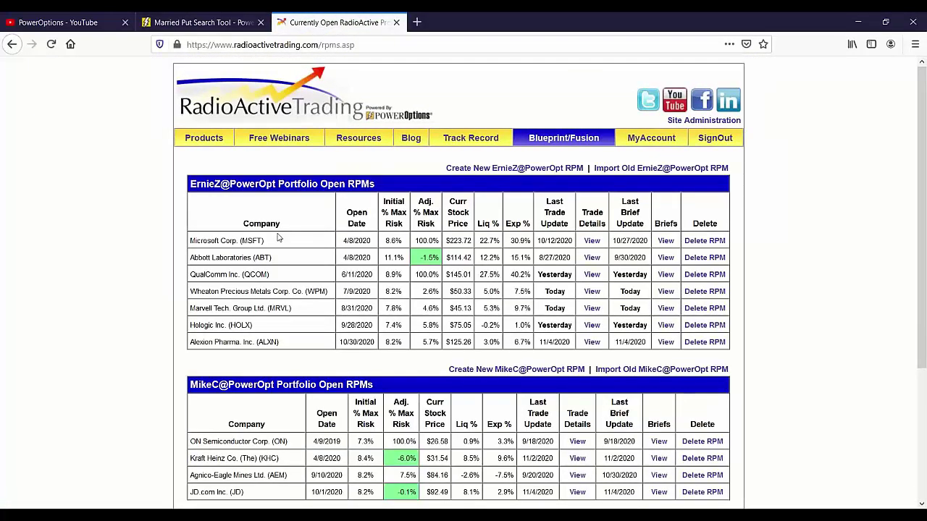
Examine the three portfolios of open RPMs and highlight the Exp % value of ON Semiconductor
{"action": "scroll", "coordinate": [269, 208], "scroll_direction": "down", "scroll_amount": 2}
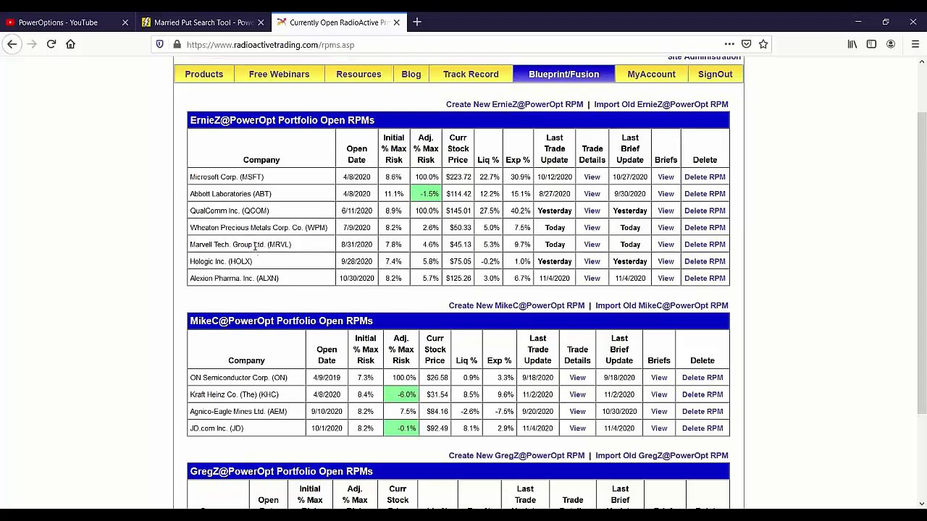
{"action": "scroll", "coordinate": [242, 336], "scroll_direction": "down", "scroll_amount": 1}
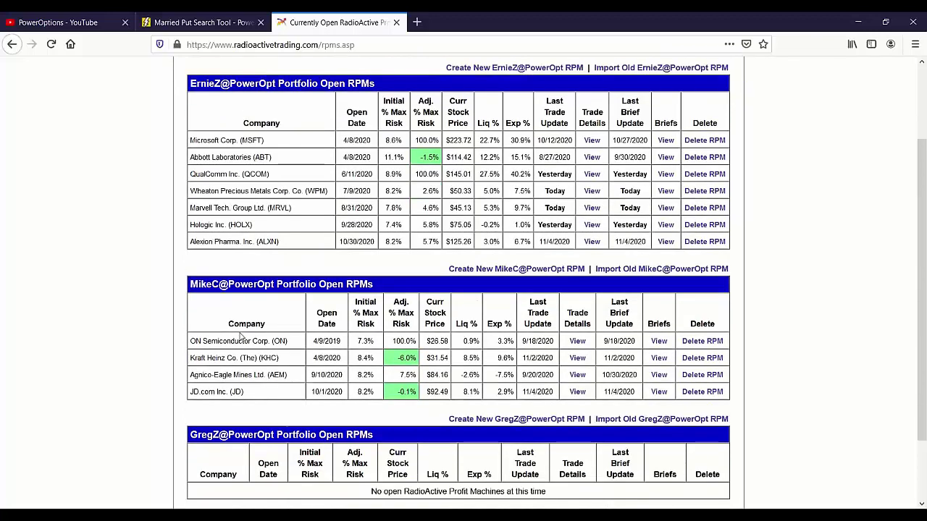
{"action": "scroll", "coordinate": [241, 336], "scroll_direction": "down", "scroll_amount": 2}
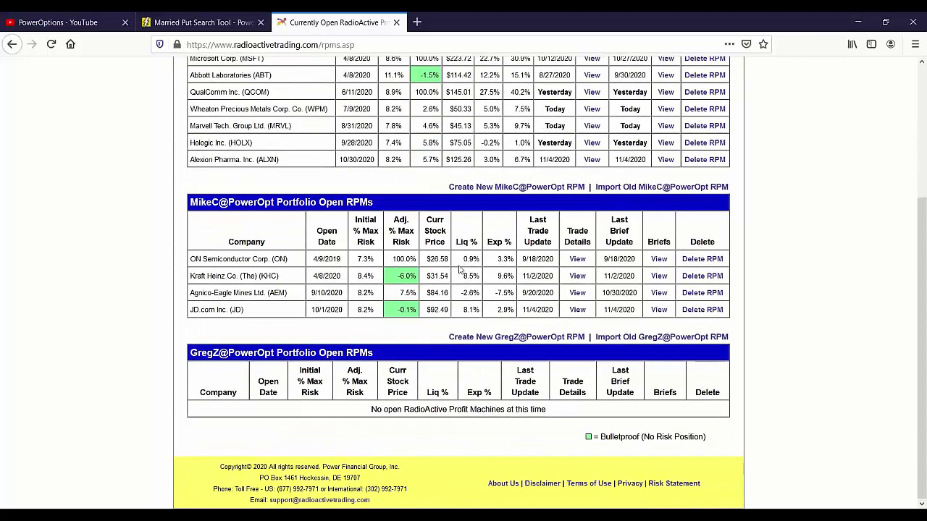
{"action": "left_click_drag", "start_coordinate": [492, 263], "coordinate": [513, 260]}
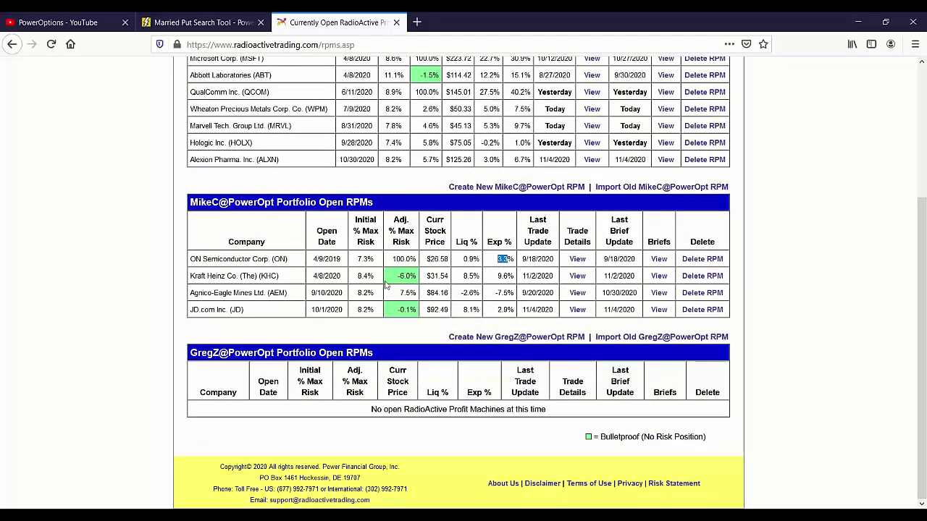
{"action": "left_click", "coordinate": [296, 282]}
Return to the Married Put search results and highlight the stock prices of Darling, Quanta Services and Chegg
{"action": "left_click", "coordinate": [206, 22]}
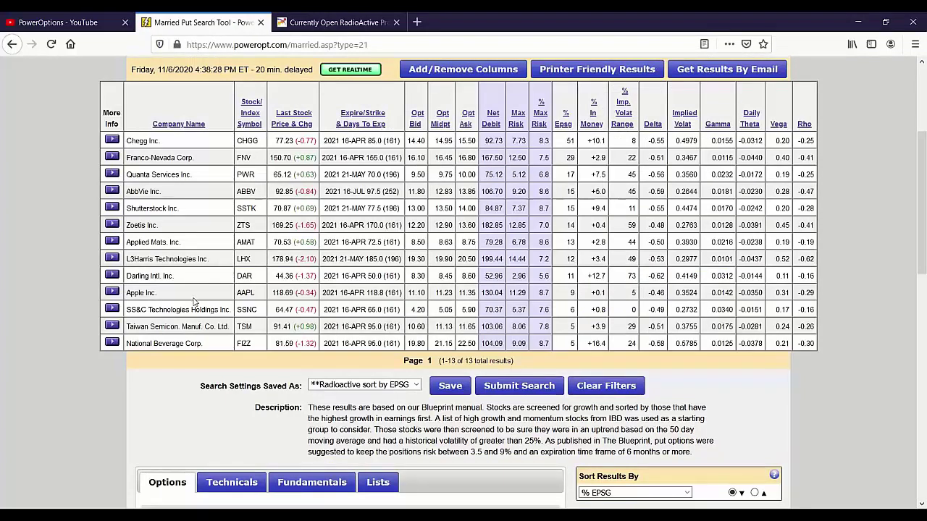
{"action": "double_click", "coordinate": [282, 276]}
{"action": "left_click_drag", "start_coordinate": [274, 175], "coordinate": [294, 176]}
{"action": "left_click_drag", "start_coordinate": [275, 141], "coordinate": [307, 147]}
Show the Fundamentals filters of the Married Put search and highlight the upper Stock Price limit
{"action": "scroll", "coordinate": [272, 323], "scroll_direction": "down", "scroll_amount": 3}
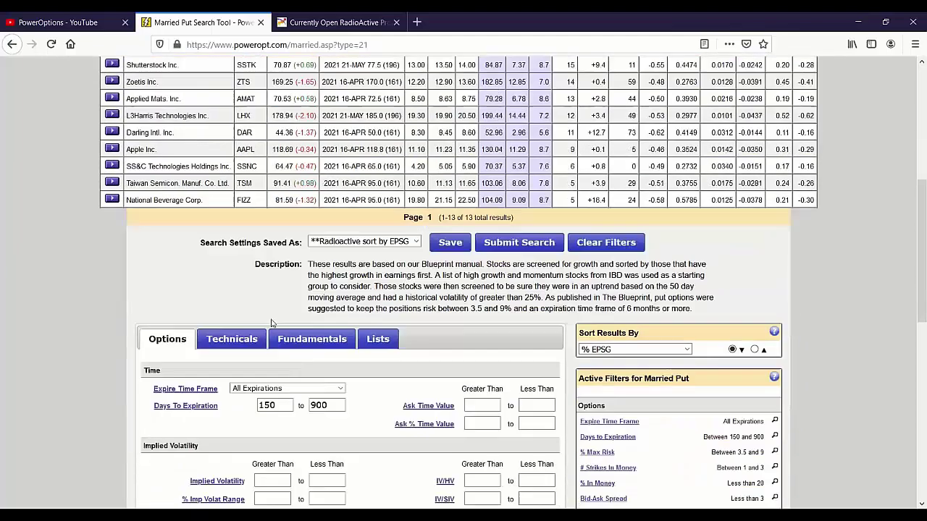
{"action": "scroll", "coordinate": [271, 323], "scroll_direction": "down", "scroll_amount": 1}
{"action": "left_click", "coordinate": [312, 291]}
{"action": "left_click_drag", "start_coordinate": [340, 358], "coordinate": [303, 358]}
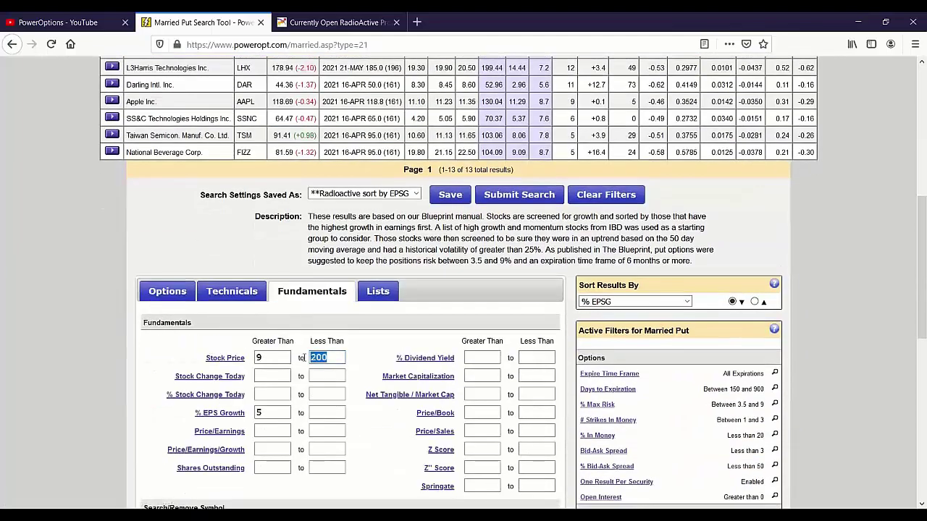
Highlight Chegg's % Max Risk in the married put results and look through its chart and company news options
{"action": "scroll", "coordinate": [207, 290], "scroll_direction": "up", "scroll_amount": 5}
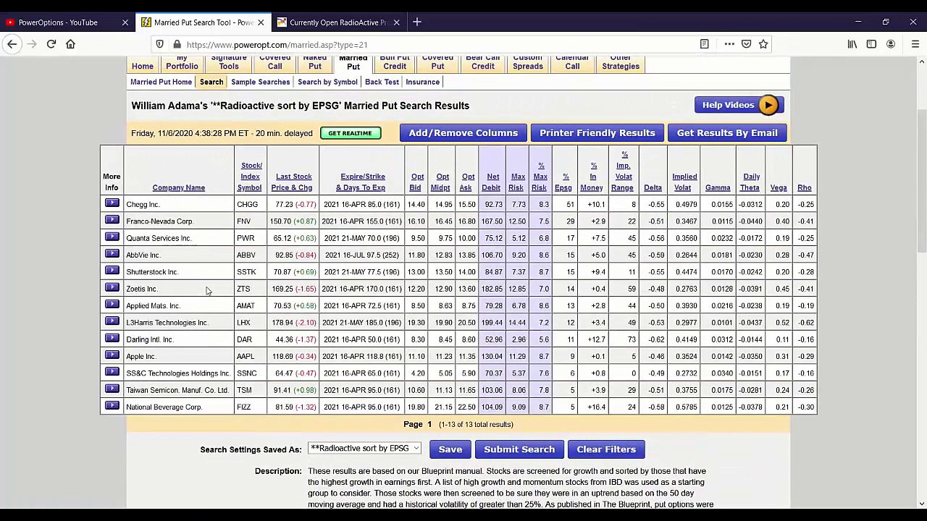
{"action": "left_click_drag", "start_coordinate": [531, 207], "coordinate": [546, 206]}
{"action": "left_click", "coordinate": [111, 204]}
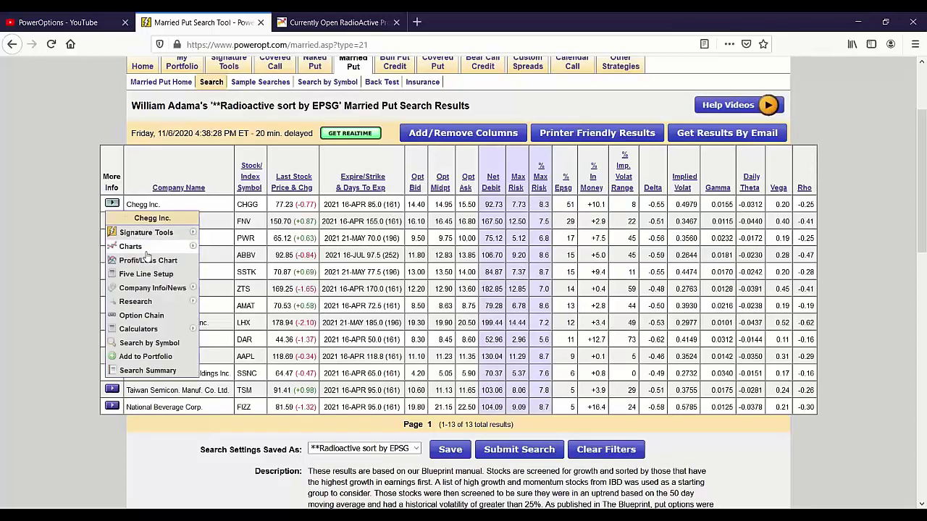
{"action": "mouse_move", "coordinate": [148, 246]}
{"action": "mouse_move", "coordinate": [174, 293]}
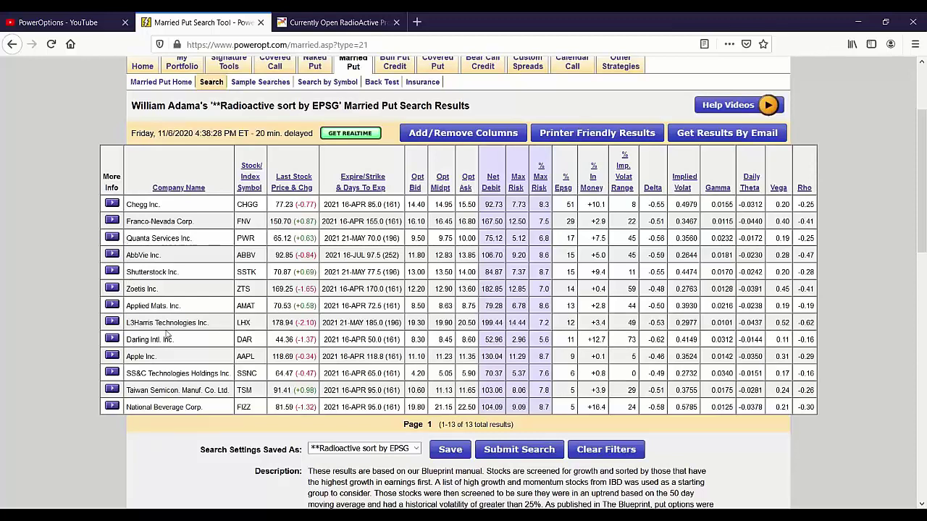
Highlight the TSM symbol and SS&C Technologies' % Max Risk, and choose Search Summary for SS&C Technologies
{"action": "double_click", "coordinate": [244, 391]}
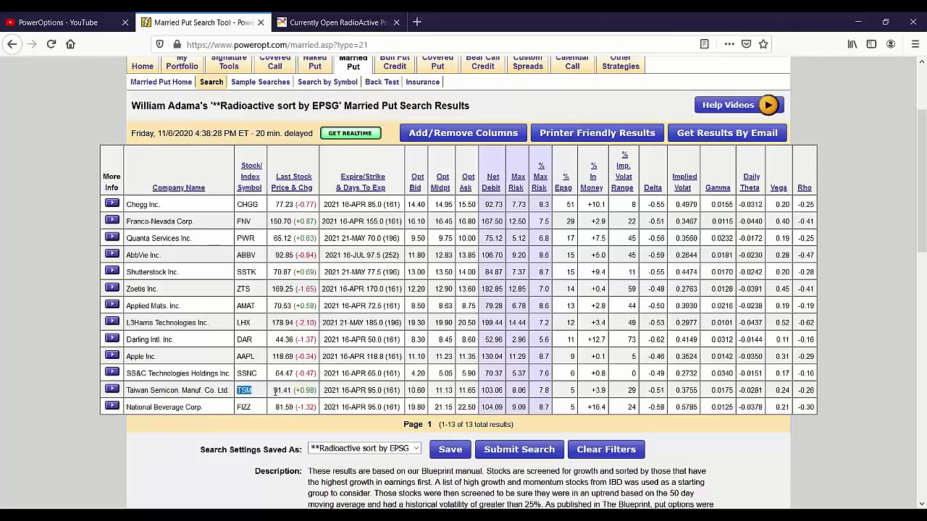
{"action": "left_click", "coordinate": [228, 391]}
{"action": "left_click", "coordinate": [111, 373]}
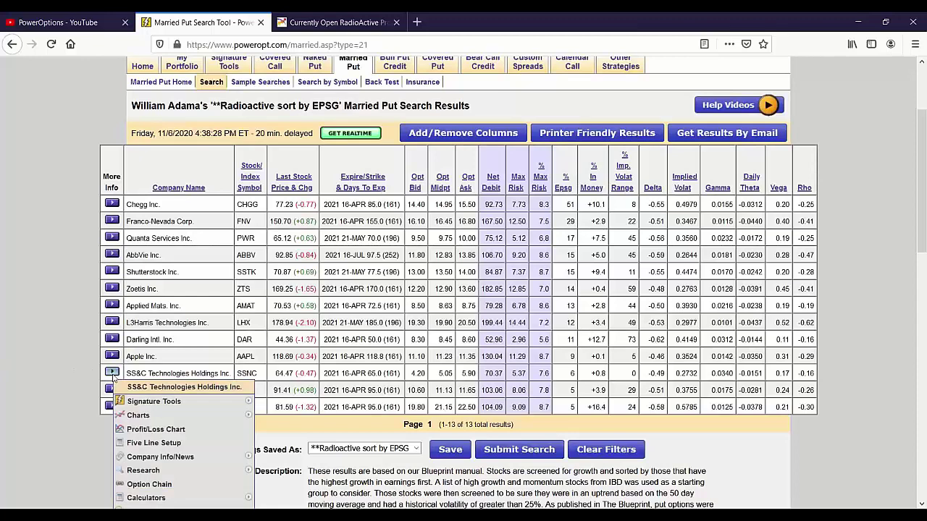
{"action": "scroll", "coordinate": [145, 347], "scroll_direction": "down", "scroll_amount": 3}
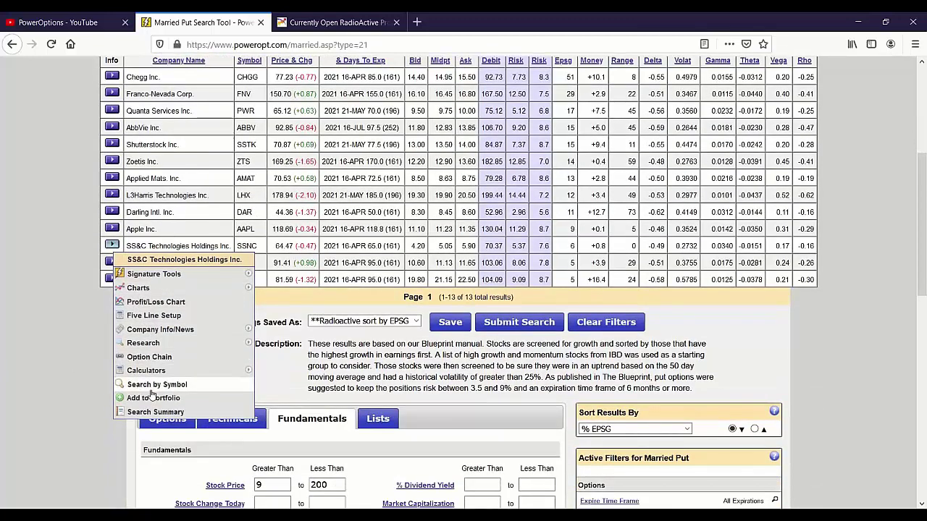
{"action": "double_click", "coordinate": [538, 249]}
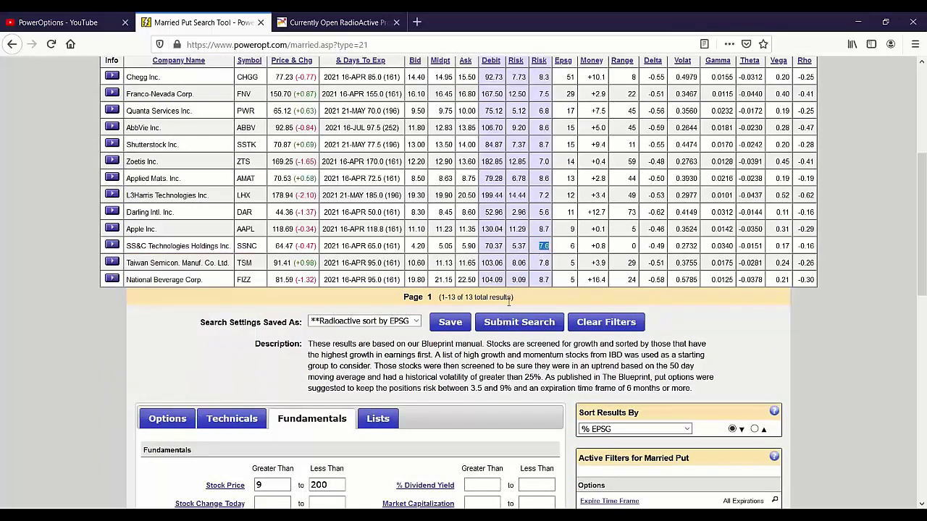
{"action": "left_click", "coordinate": [113, 247]}
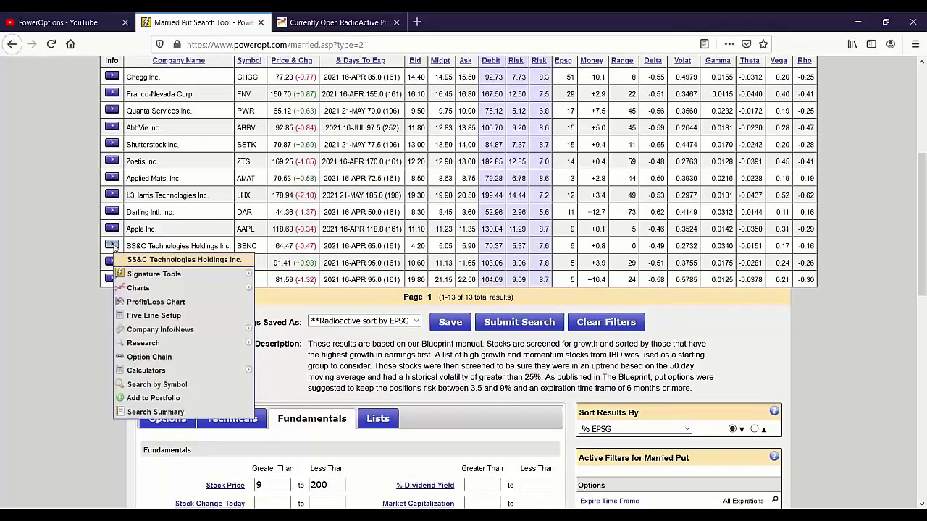
{"action": "left_click", "coordinate": [176, 410]}
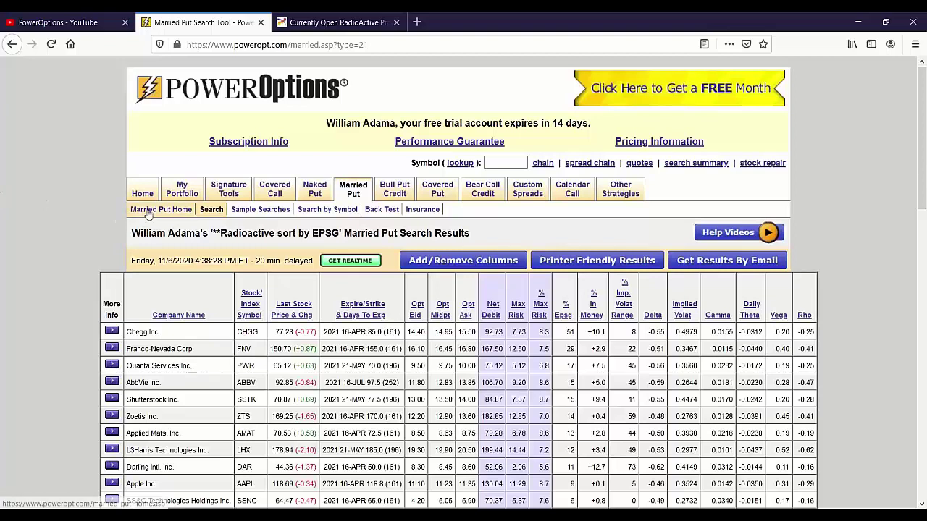
View the Weekly Naked Put Picks of the Day and open the Naked Put search
{"action": "mouse_move", "coordinate": [306, 202]}
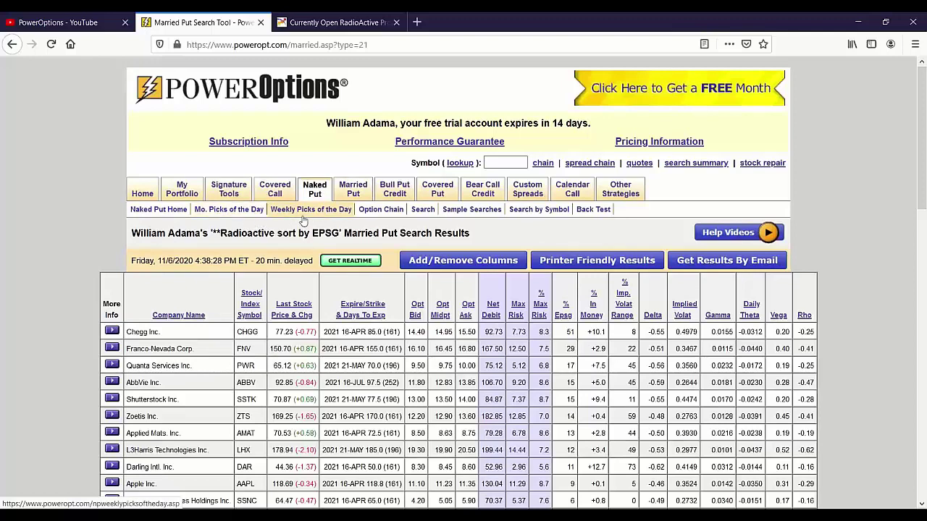
{"action": "left_click", "coordinate": [304, 212]}
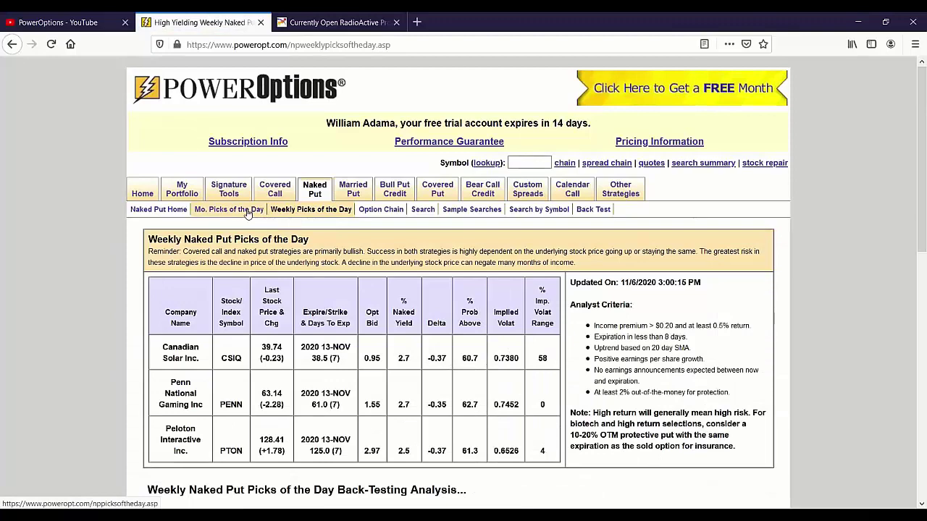
{"action": "left_click", "coordinate": [422, 210]}
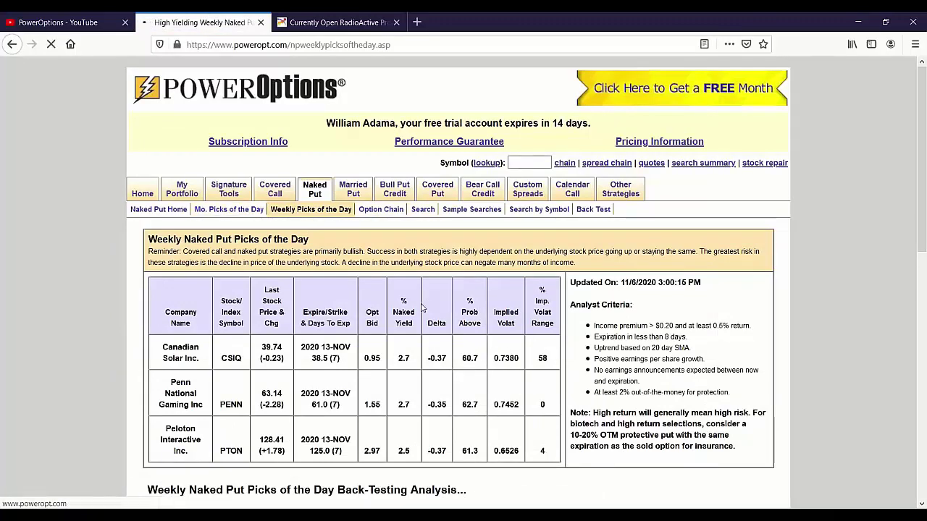
Examine the Monthly Picks of the Day naked put results, highlighting the Chegg, JD.com and Best Buy entries
{"action": "scroll", "coordinate": [422, 309], "scroll_direction": "down", "scroll_amount": 3}
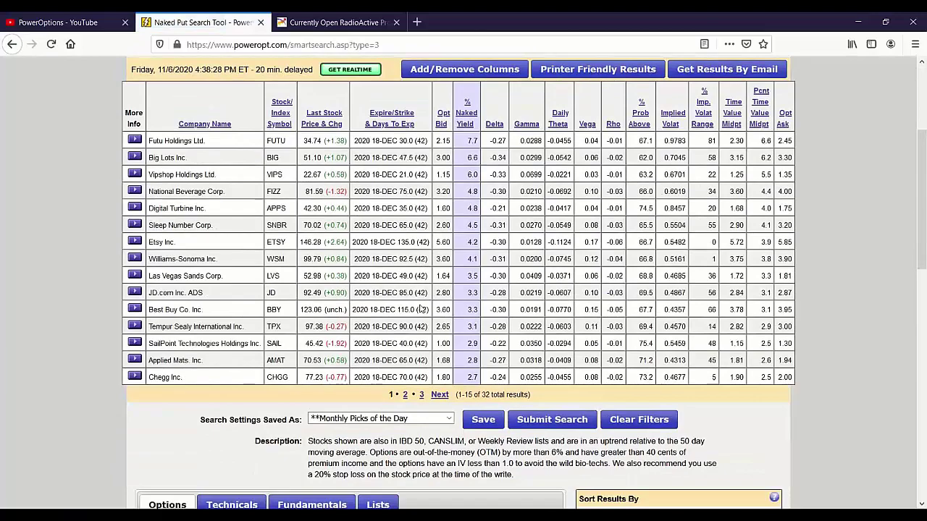
{"action": "scroll", "coordinate": [422, 310], "scroll_direction": "down", "scroll_amount": 2}
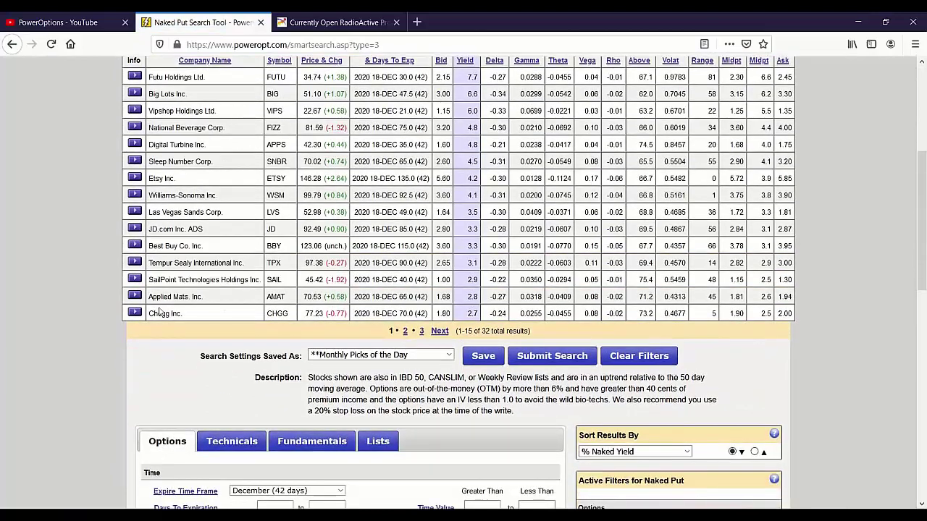
{"action": "left_click_drag", "start_coordinate": [182, 314], "coordinate": [148, 313]}
{"action": "scroll", "coordinate": [182, 340], "scroll_direction": "up", "scroll_amount": 4}
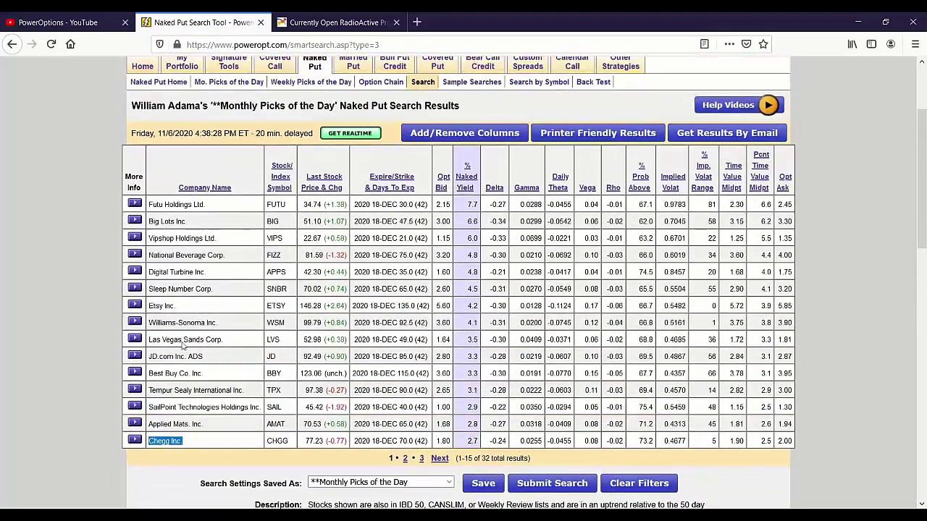
{"action": "left_click_drag", "start_coordinate": [221, 370], "coordinate": [177, 356]}
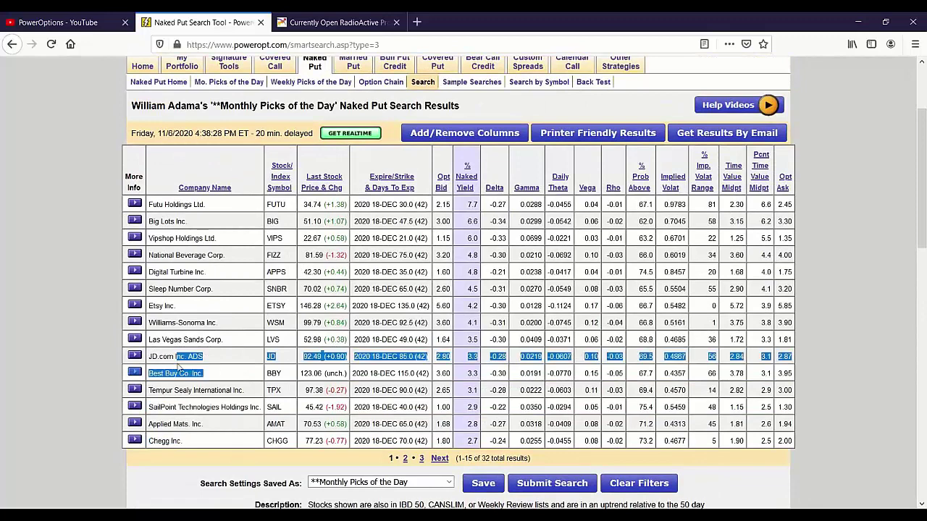
{"action": "left_click", "coordinate": [206, 273]}
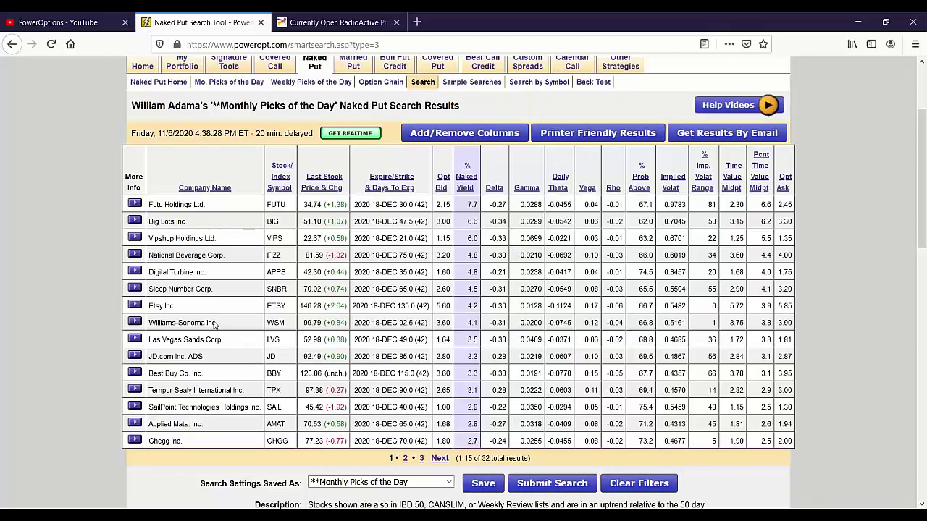
Highlight Chegg's % Naked Yield, and set the naked put filters to All Expirations with Days To Expiration greater than 0
{"action": "left_click_drag", "start_coordinate": [386, 443], "coordinate": [478, 443]}
{"action": "scroll", "coordinate": [443, 452], "scroll_direction": "down", "scroll_amount": 5}
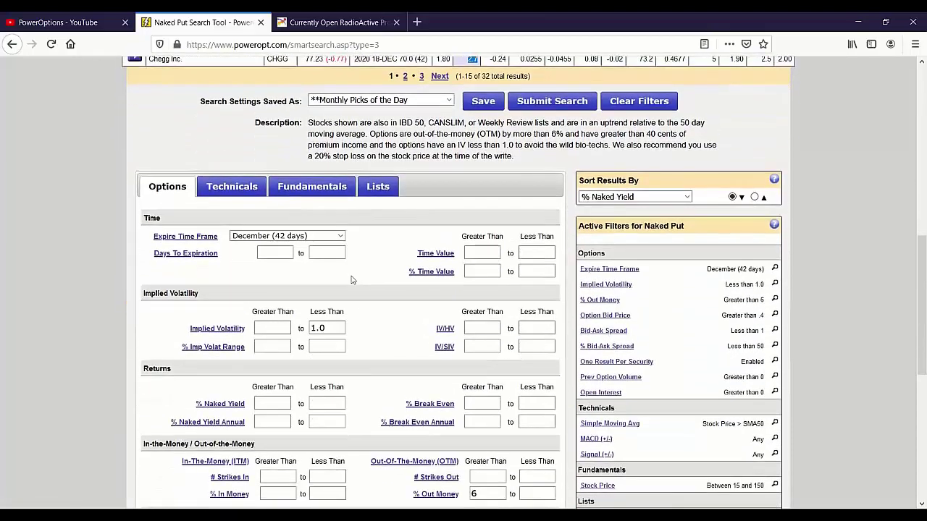
{"action": "left_click", "coordinate": [335, 236]}
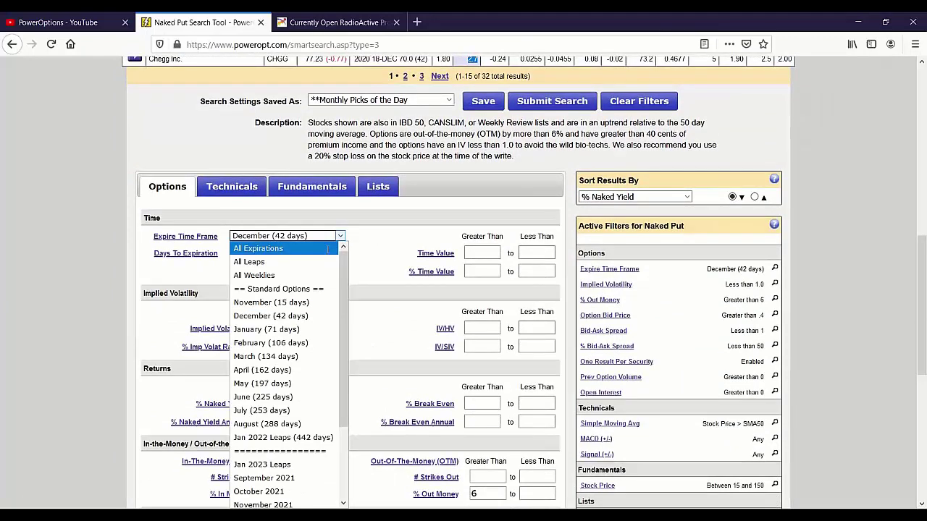
{"action": "left_click", "coordinate": [327, 248]}
{"action": "left_click", "coordinate": [326, 237]}
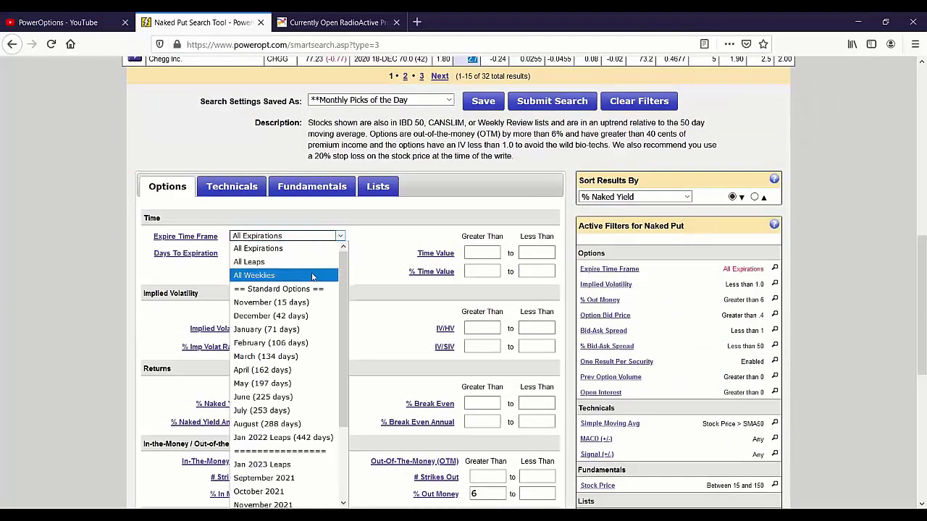
{"action": "left_click", "coordinate": [290, 248]}
{"action": "left_click", "coordinate": [260, 255]}
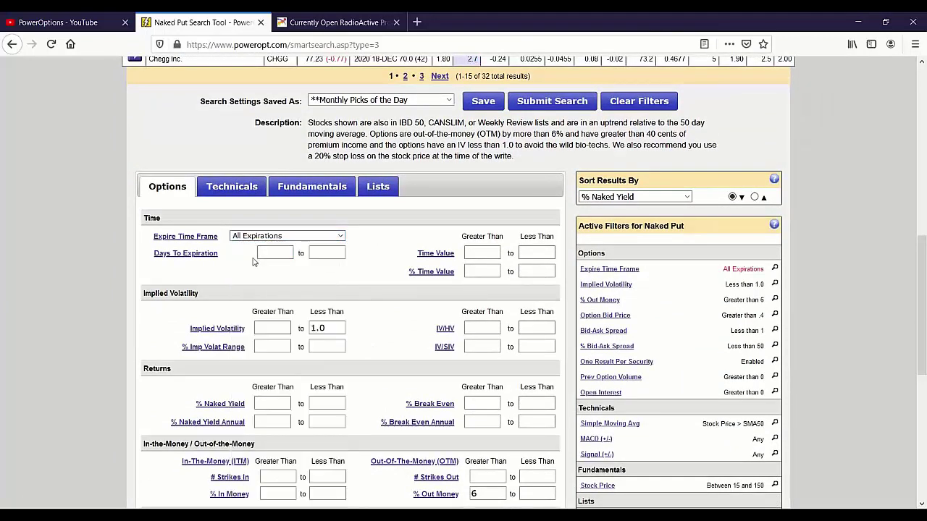
{"action": "type", "text": "0"}
Highlight the Implied Volatility upper limit and review the active naked put filters alongside the results
{"action": "scroll", "coordinate": [289, 267], "scroll_direction": "down", "scroll_amount": 1}
{"action": "left_click", "coordinate": [321, 264]}
{"action": "double_click", "coordinate": [320, 264]}
{"action": "scroll", "coordinate": [355, 292], "scroll_direction": "down", "scroll_amount": 2}
{"action": "mouse_move", "coordinate": [630, 248]}
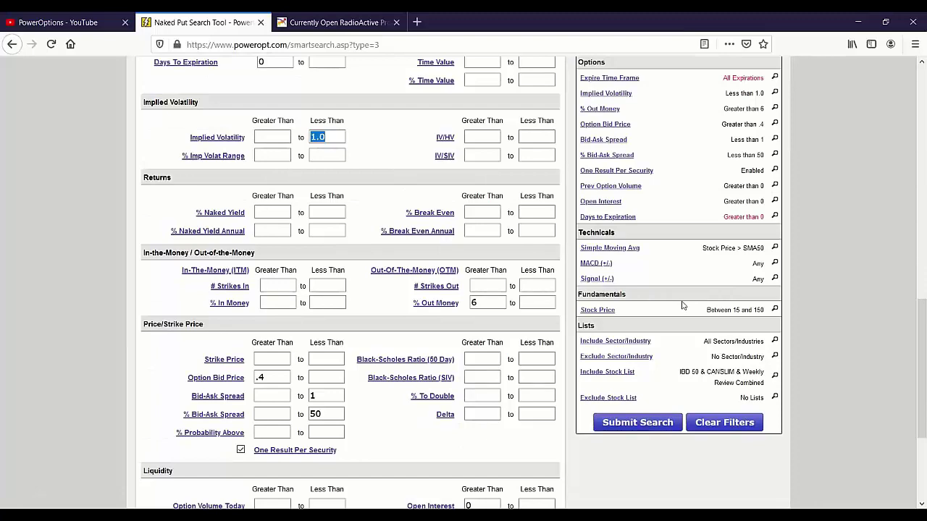
{"action": "scroll", "coordinate": [375, 293], "scroll_direction": "up", "scroll_amount": 3}
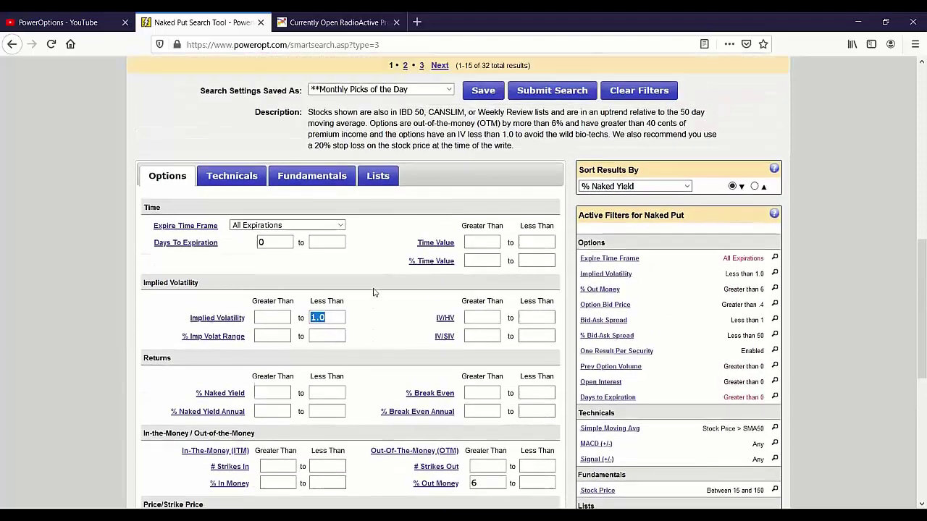
{"action": "scroll", "coordinate": [376, 292], "scroll_direction": "up", "scroll_amount": 5}
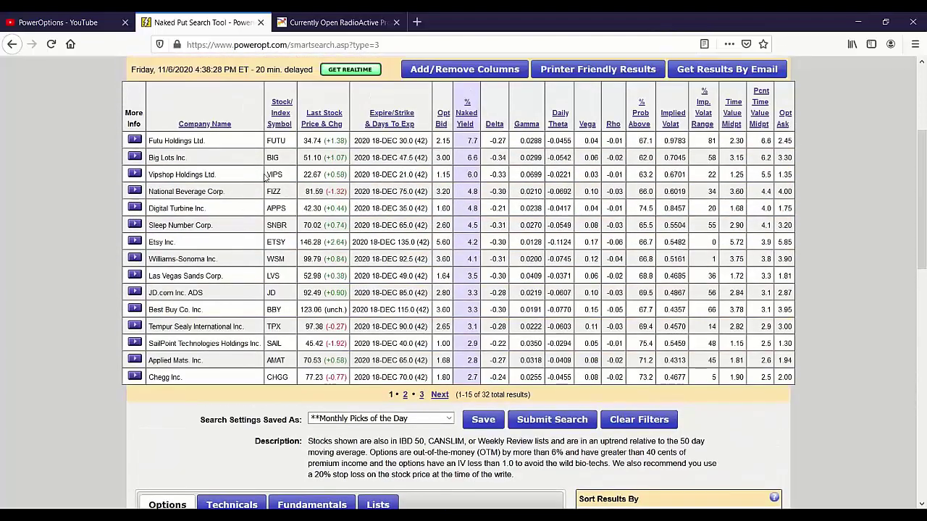
Look through the research options for Futu Holdings, and open the naked put sample searches
{"action": "left_click", "coordinate": [134, 140]}
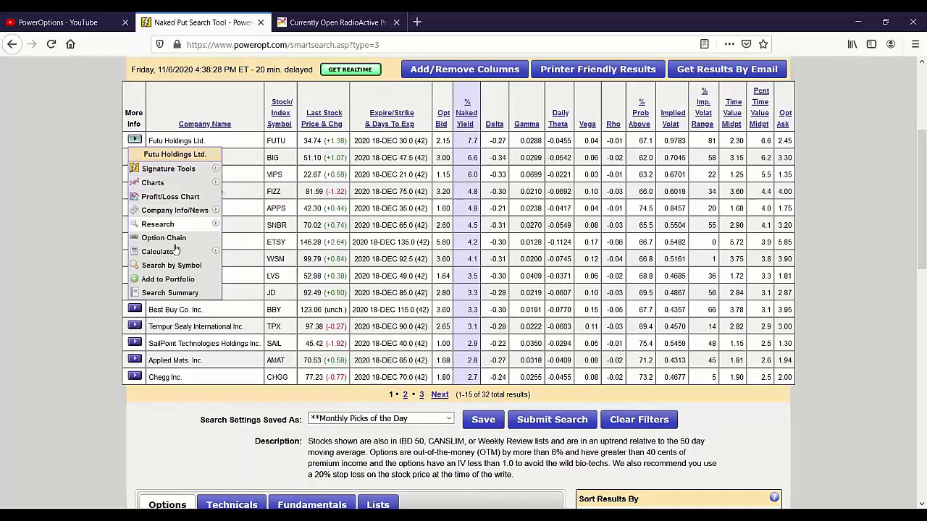
{"action": "left_click", "coordinate": [47, 194]}
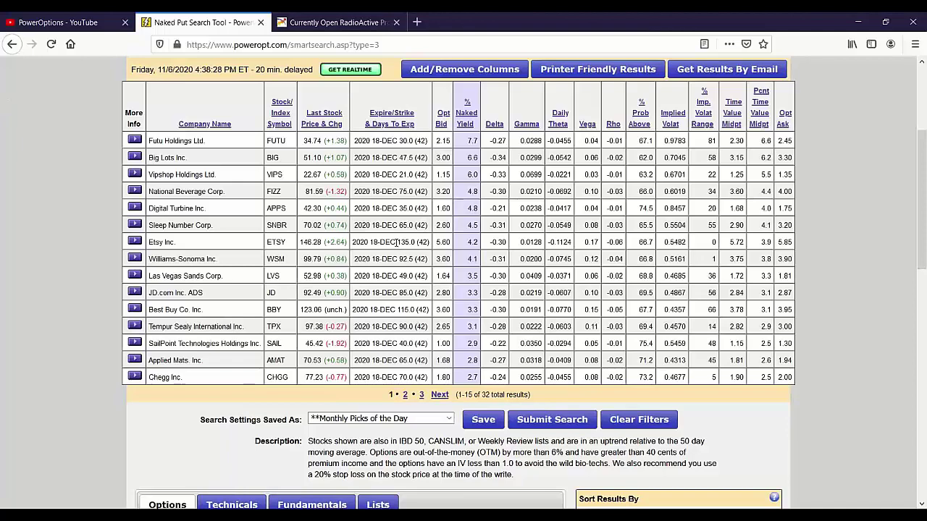
{"action": "scroll", "coordinate": [397, 242], "scroll_direction": "up", "scroll_amount": 3}
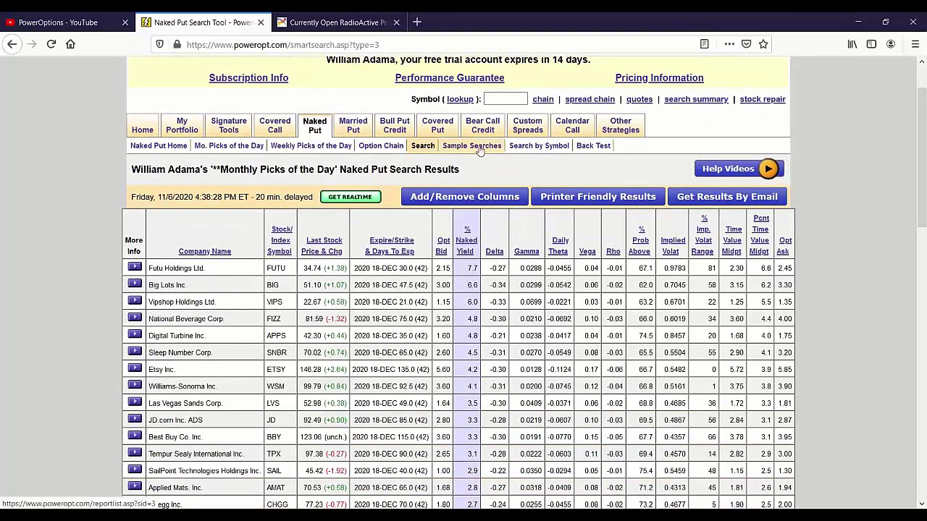
{"action": "mouse_move", "coordinate": [353, 136]}
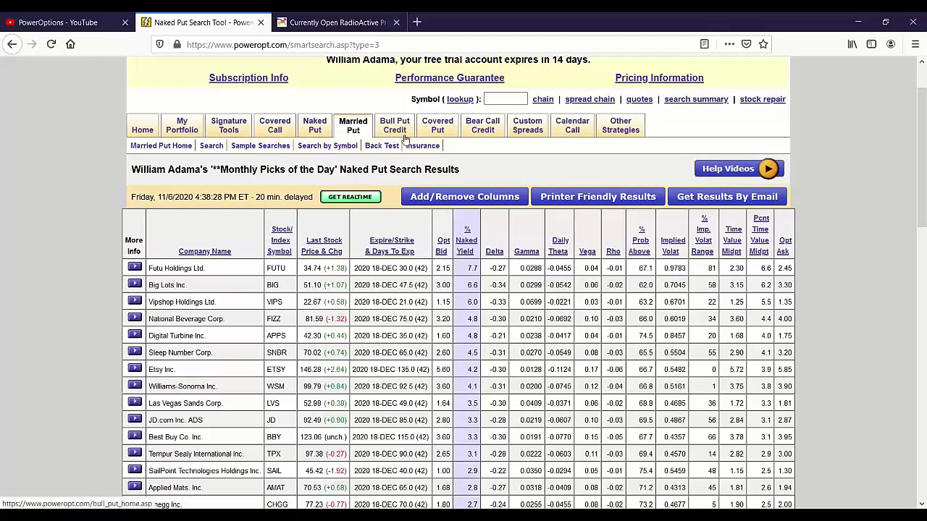
{"action": "mouse_move", "coordinate": [316, 129]}
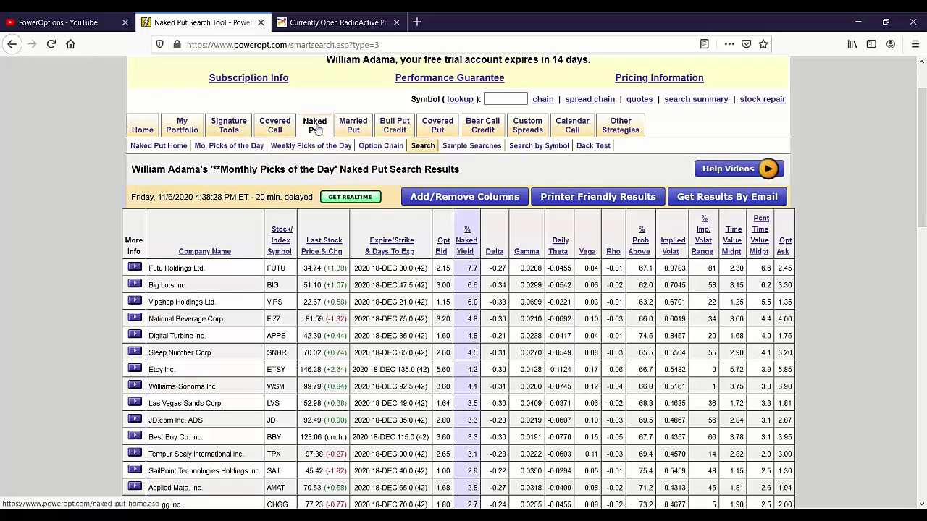
{"action": "left_click", "coordinate": [464, 148]}
Highlight the S&P Five Star list and 500M criteria of Broker & Advisory Recommended, and the Safety First Report's capitalization and 1.5% return criteria
{"action": "scroll", "coordinate": [431, 186], "scroll_direction": "down", "scroll_amount": 3}
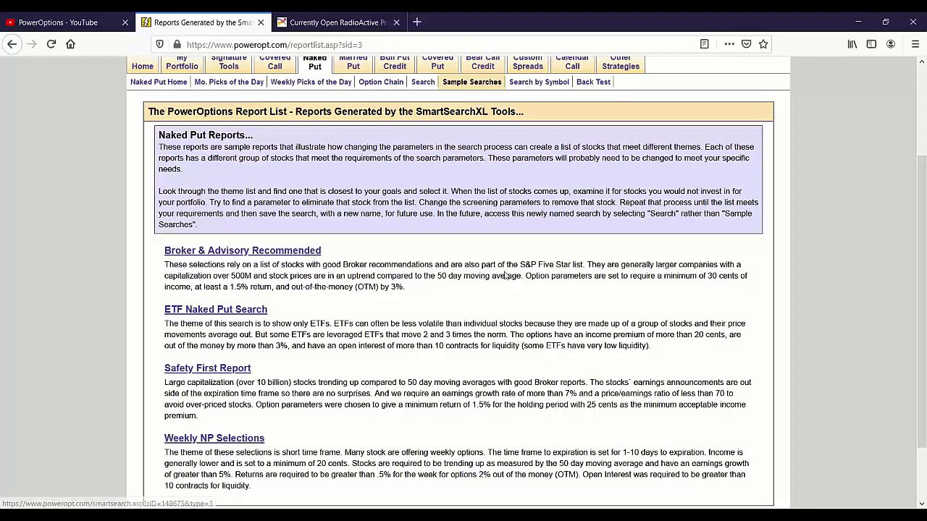
{"action": "left_click_drag", "start_coordinate": [518, 265], "coordinate": [593, 265]}
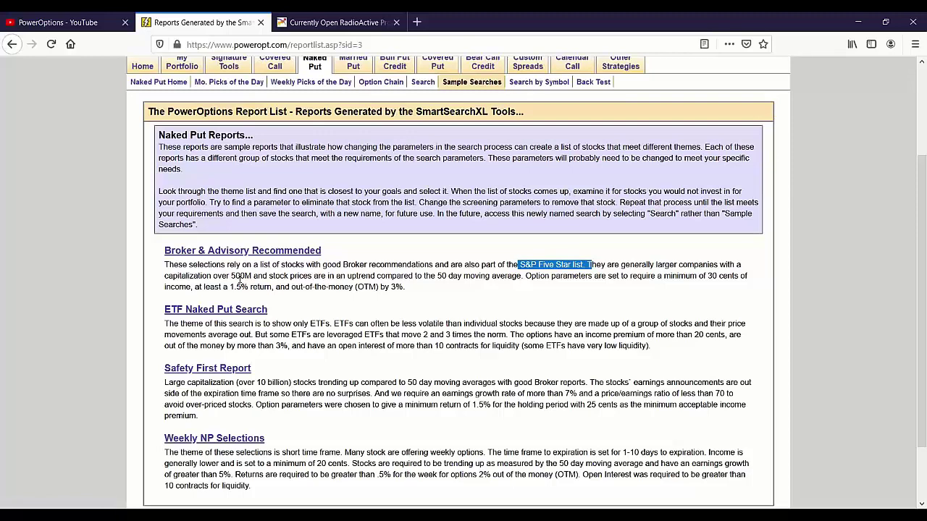
{"action": "left_click", "coordinate": [236, 277]}
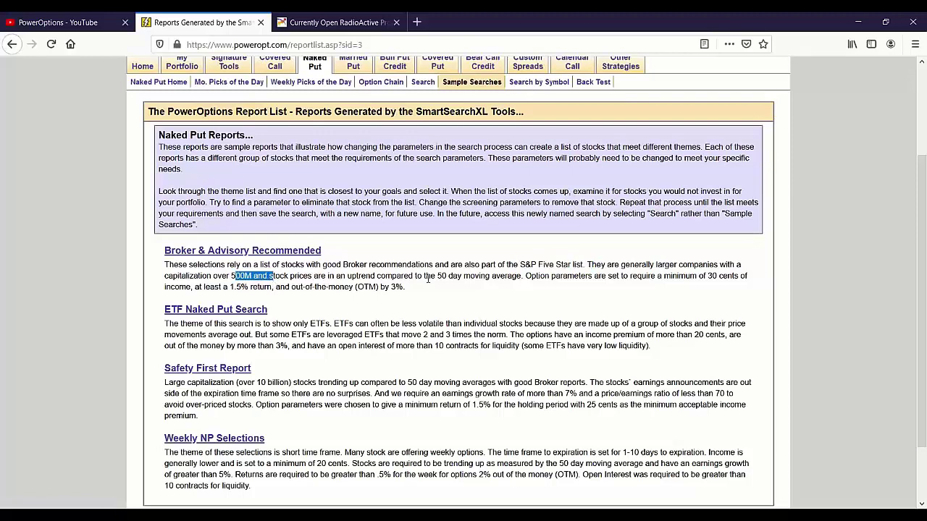
{"action": "scroll", "coordinate": [304, 304], "scroll_direction": "down", "scroll_amount": 2}
{"action": "left_click_drag", "start_coordinate": [166, 319], "coordinate": [393, 319]}
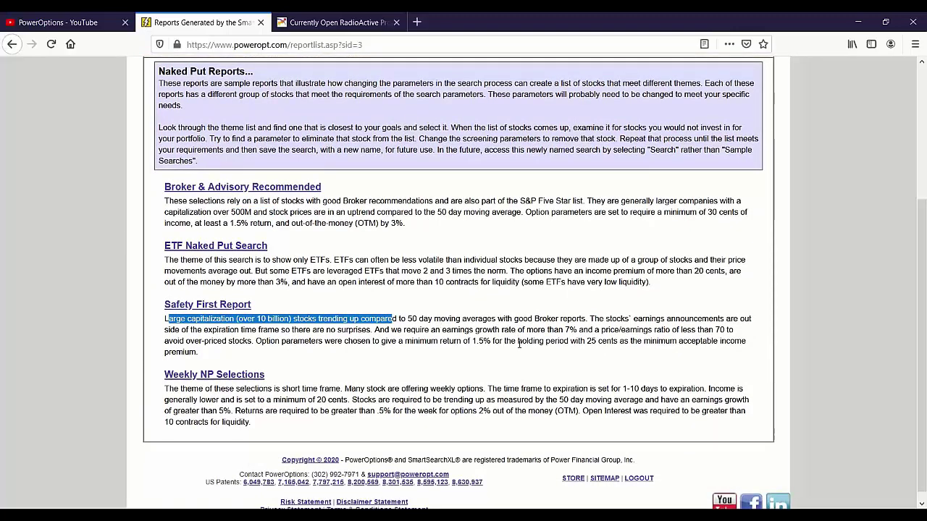
{"action": "left_click_drag", "start_coordinate": [468, 341], "coordinate": [503, 342]}
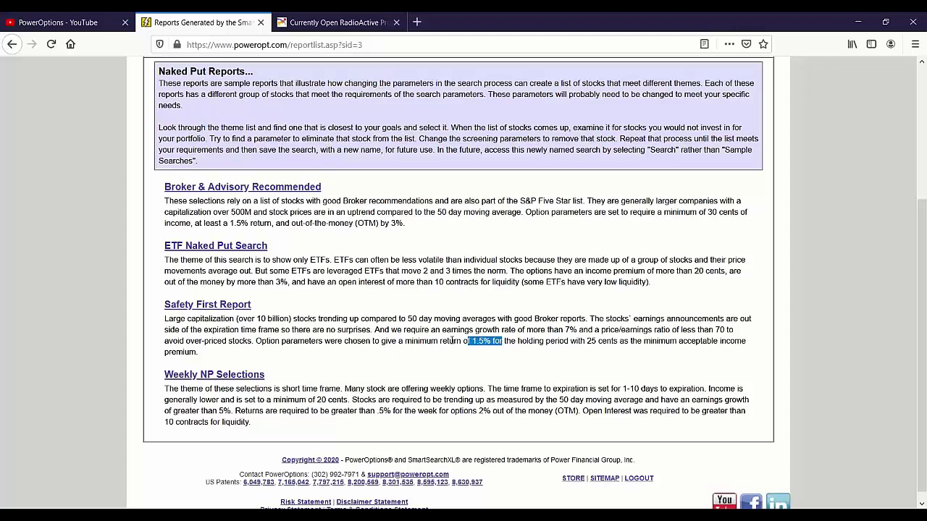
Open the Safety First Report results and highlight the Ally Financial and Fifth Third Bancorp entries
{"action": "left_click", "coordinate": [239, 307]}
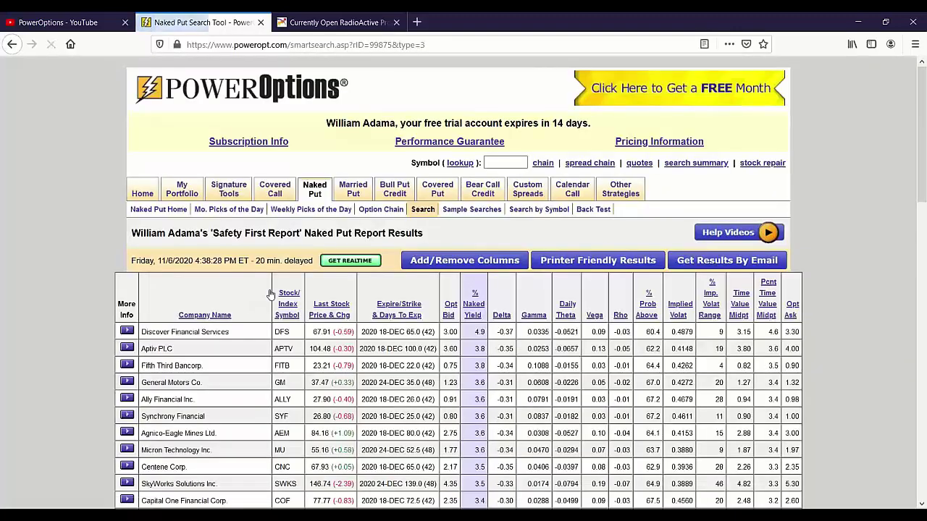
{"action": "scroll", "coordinate": [289, 299], "scroll_direction": "down", "scroll_amount": 3}
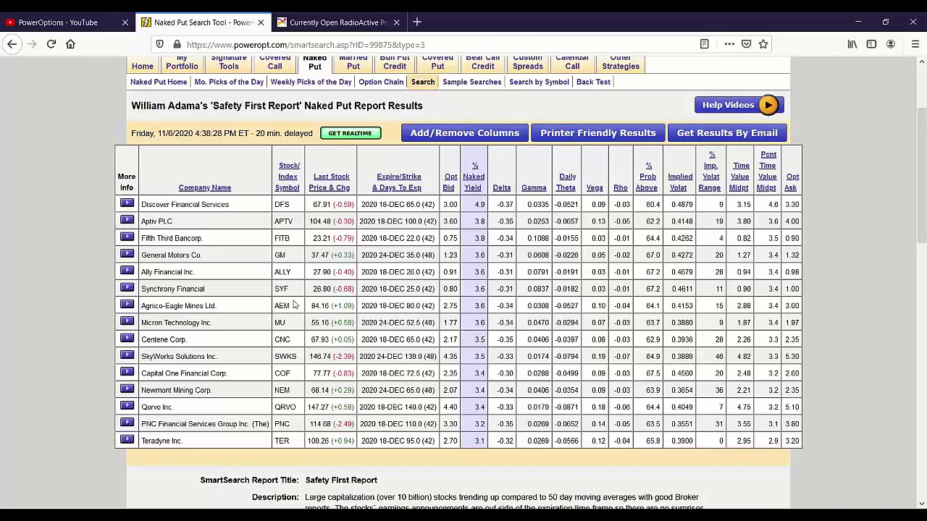
{"action": "left_click_drag", "start_coordinate": [145, 273], "coordinate": [266, 284]}
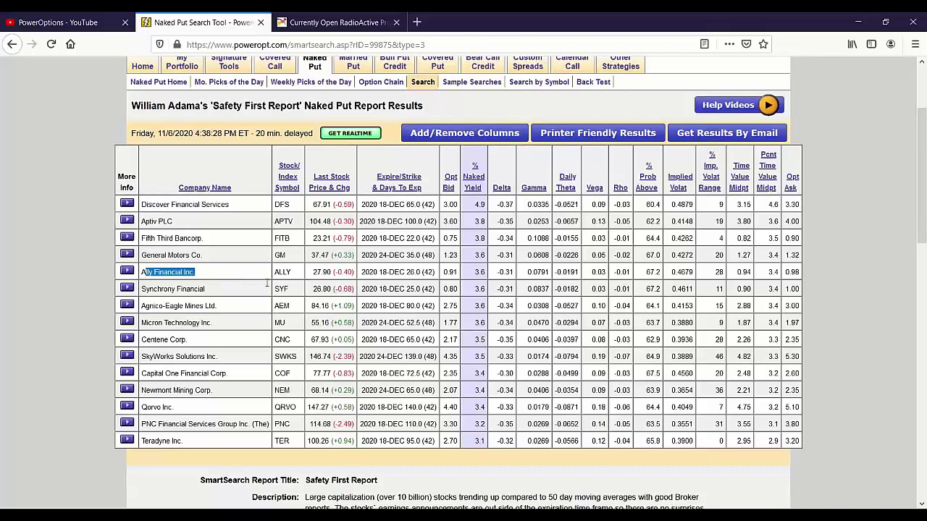
{"action": "left_click", "coordinate": [267, 303]}
{"action": "left_click_drag", "start_coordinate": [156, 239], "coordinate": [223, 252]}
{"action": "left_click", "coordinate": [240, 289]}
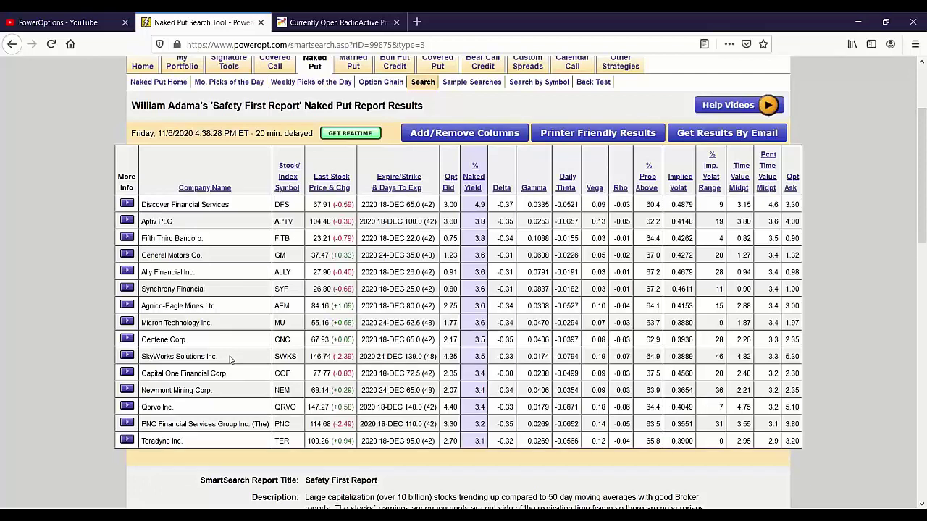
Highlight the Newmont Mining, Capital One Financial and SkyWorks Solutions entries in the Safety First Report results
{"action": "left_click_drag", "start_coordinate": [157, 390], "coordinate": [213, 392]}
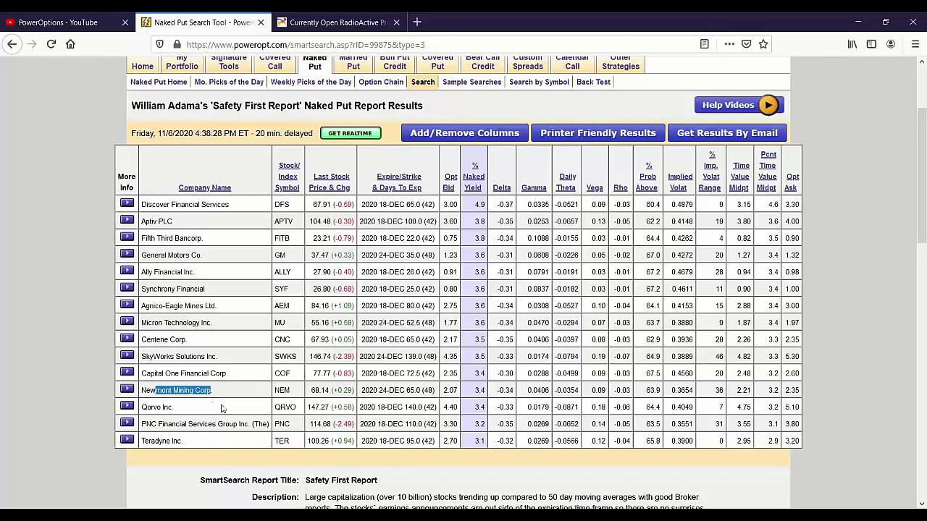
{"action": "left_click_drag", "start_coordinate": [164, 374], "coordinate": [244, 377]}
{"action": "left_click_drag", "start_coordinate": [143, 356], "coordinate": [230, 373]}
{"action": "left_click", "coordinate": [275, 403]}
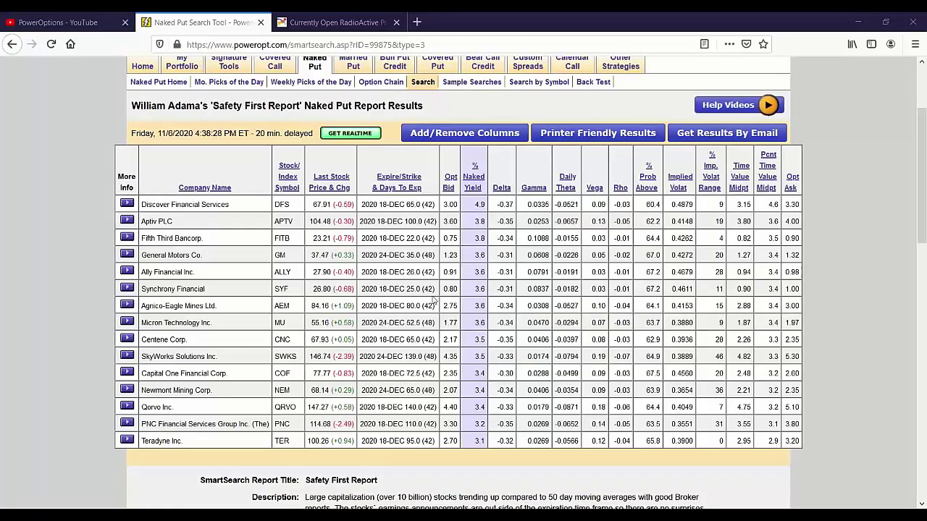
Open the Married Put search and examine the companies listed under the **Radioactive sort by EPSG settings
{"action": "scroll", "coordinate": [434, 299], "scroll_direction": "up", "scroll_amount": 3}
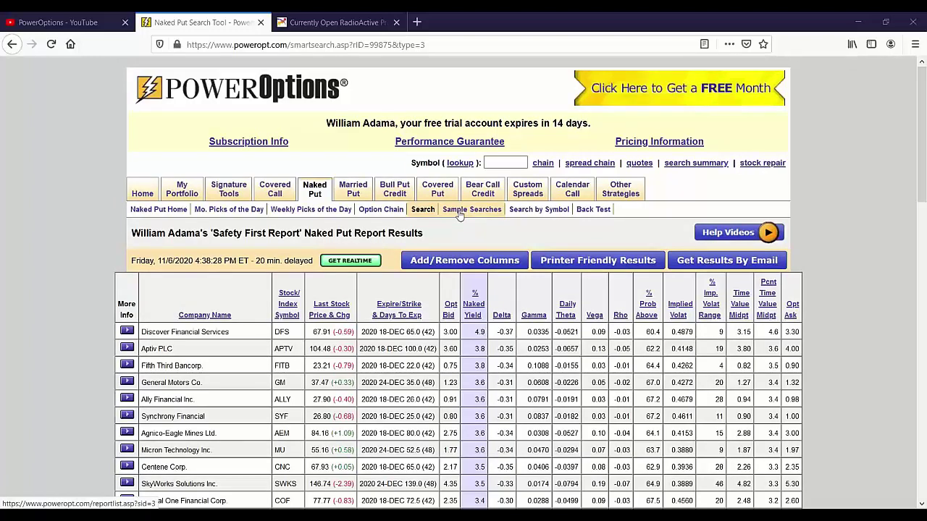
{"action": "mouse_move", "coordinate": [342, 201]}
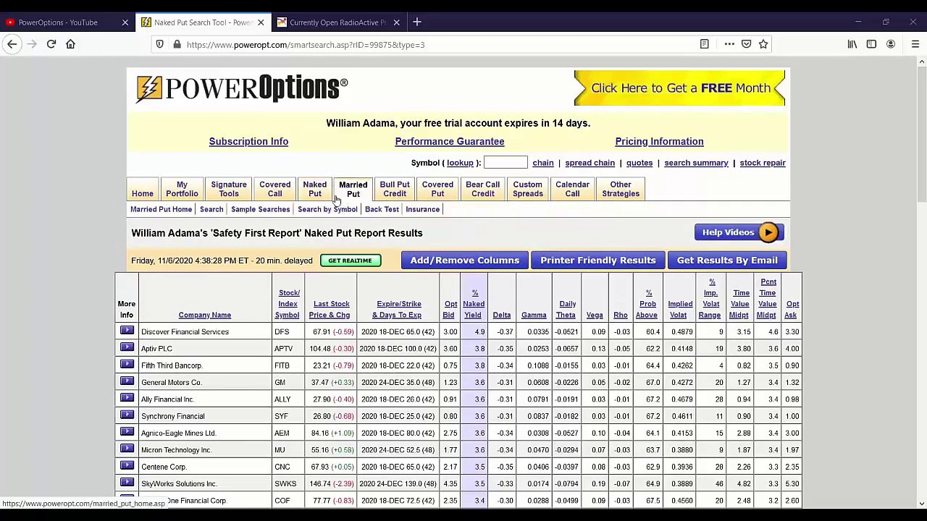
{"action": "left_click", "coordinate": [211, 209]}
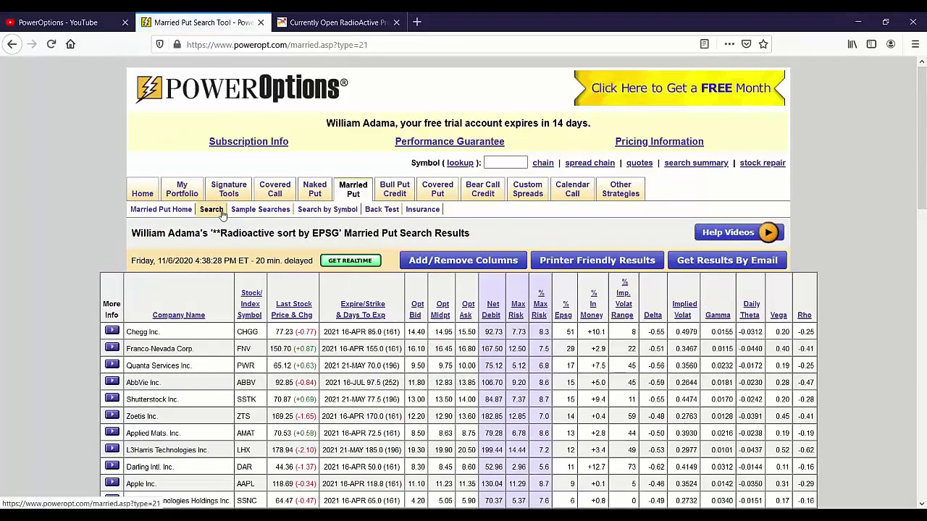
{"action": "scroll", "coordinate": [222, 214], "scroll_direction": "down", "scroll_amount": 3}
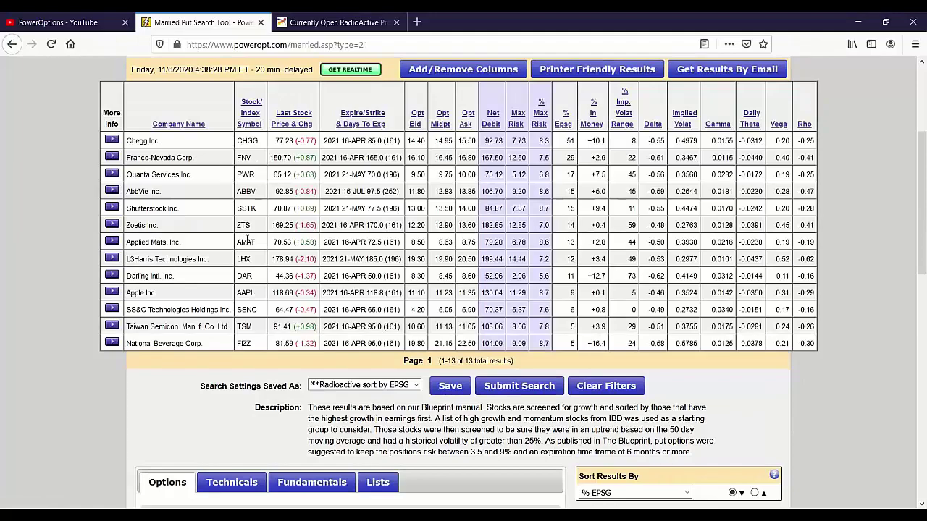
{"action": "scroll", "coordinate": [190, 227], "scroll_direction": "up", "scroll_amount": 2}
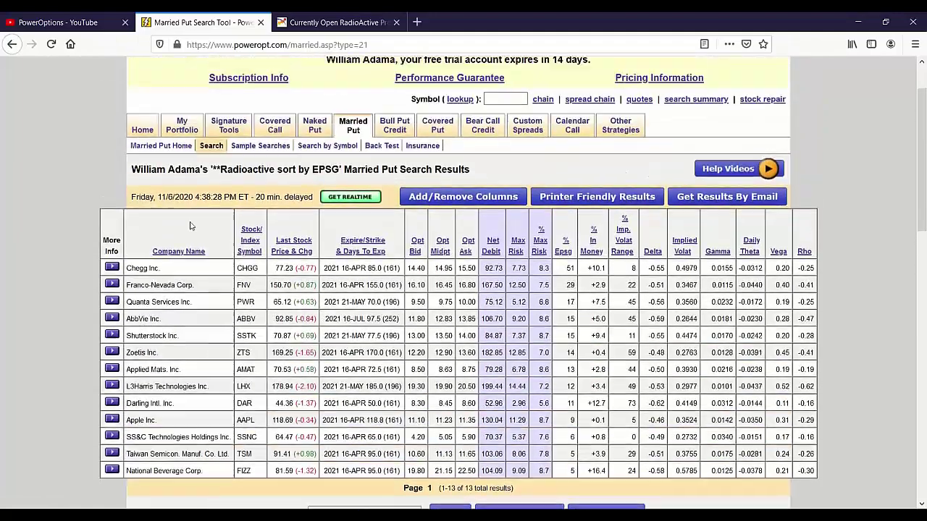
{"action": "left_click", "coordinate": [203, 148]}
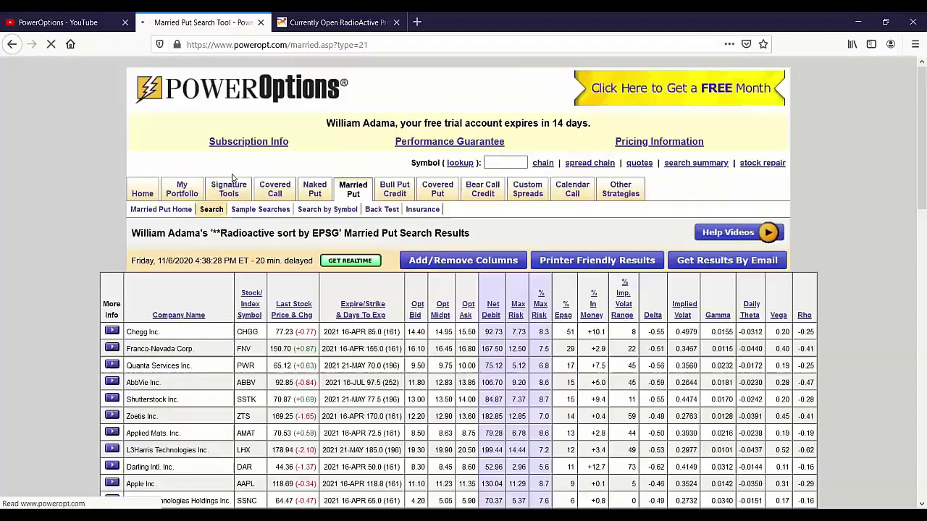
{"action": "scroll", "coordinate": [438, 294], "scroll_direction": "down", "scroll_amount": 3}
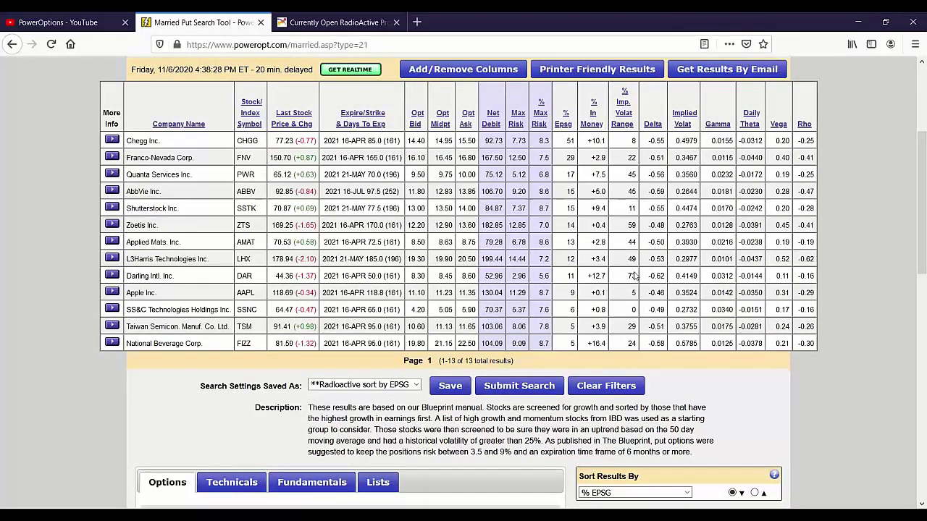
{"action": "scroll", "coordinate": [178, 303], "scroll_direction": "down", "scroll_amount": 2}
{"action": "scroll", "coordinate": [178, 303], "scroll_direction": "up", "scroll_amount": 3}
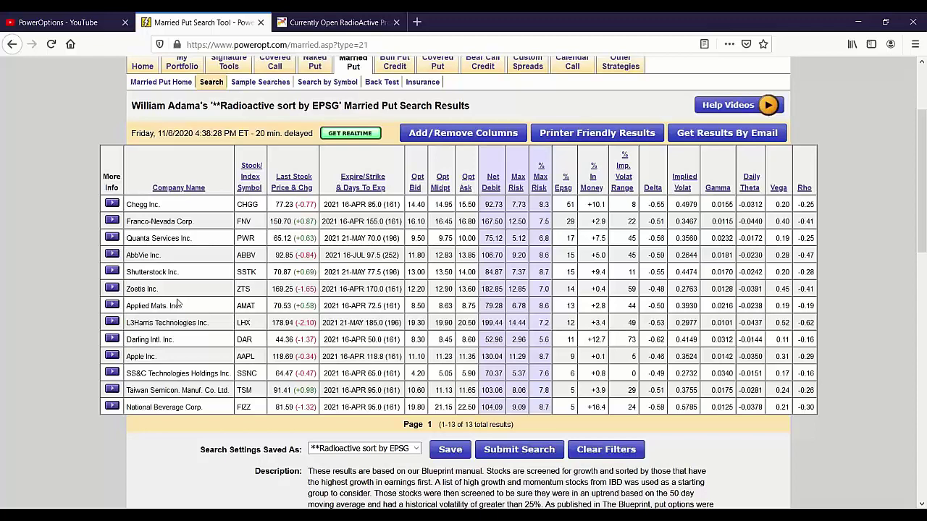
{"action": "scroll", "coordinate": [178, 304], "scroll_direction": "up", "scroll_amount": 2}
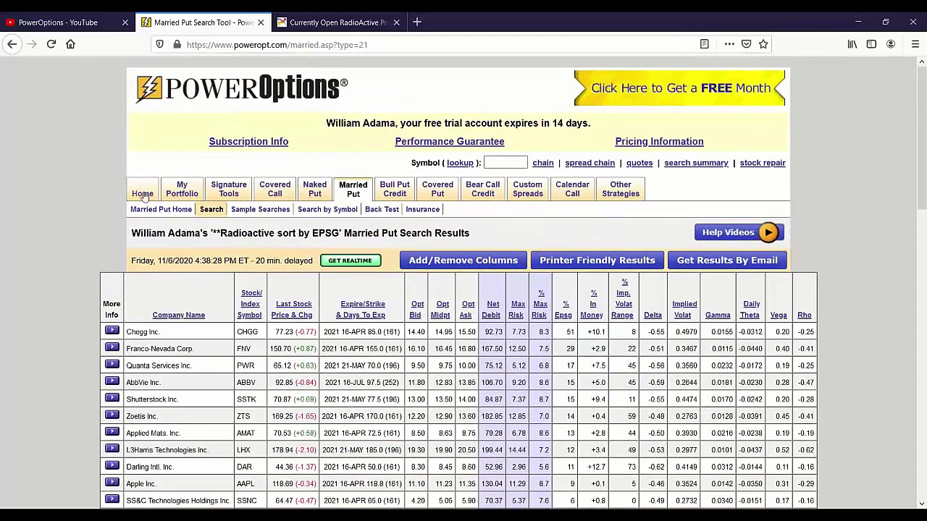
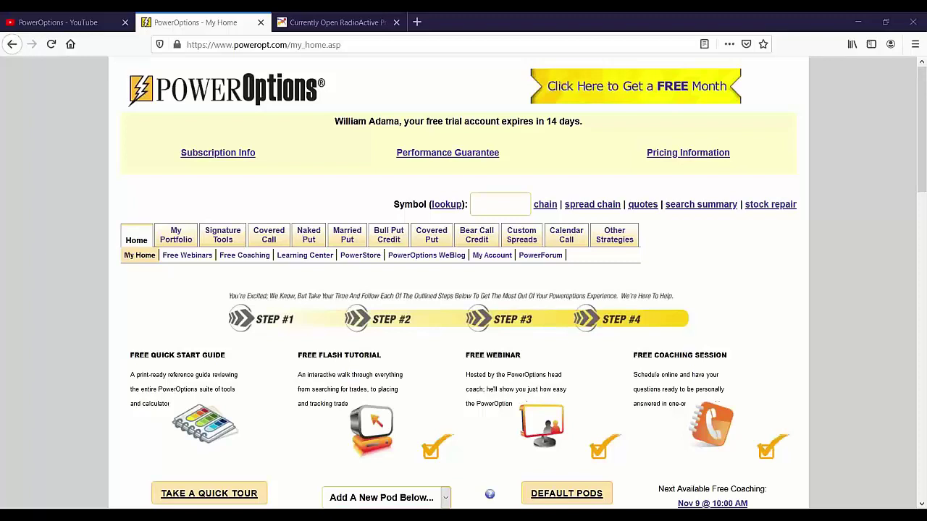
Open the Search by Symbol tool for married puts
{"action": "mouse_move", "coordinate": [353, 239]}
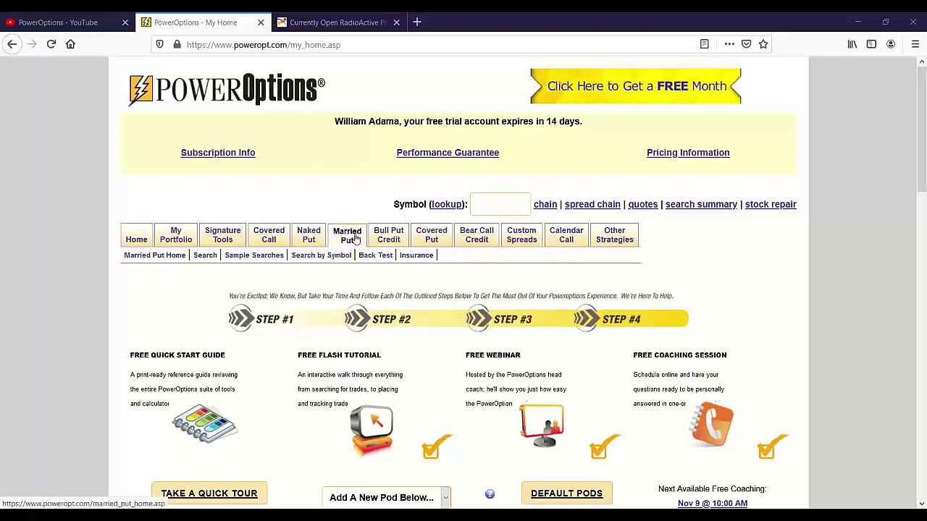
{"action": "left_click", "coordinate": [325, 260]}
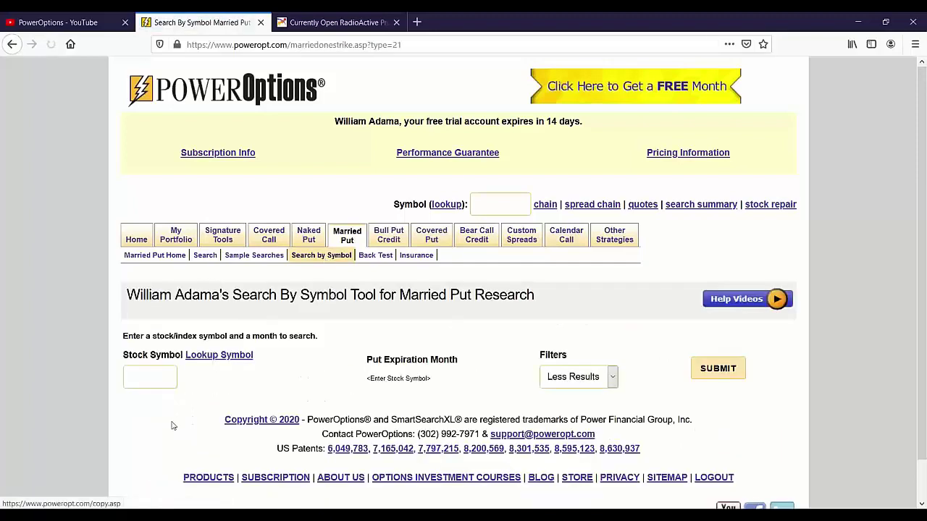
Leave the married put symbol search for the home page, and open the Spread Chain tool for bull put credit spreads
{"action": "left_click", "coordinate": [169, 382]}
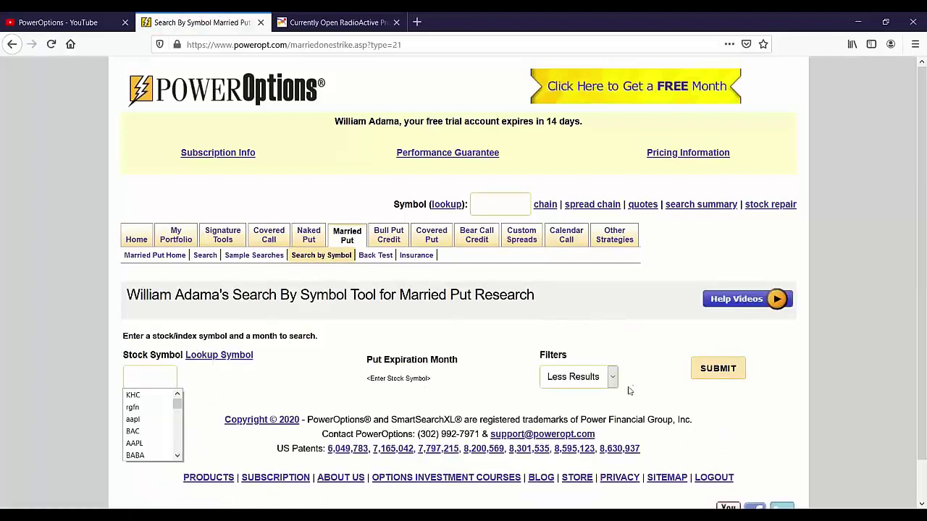
{"action": "left_click", "coordinate": [136, 240]}
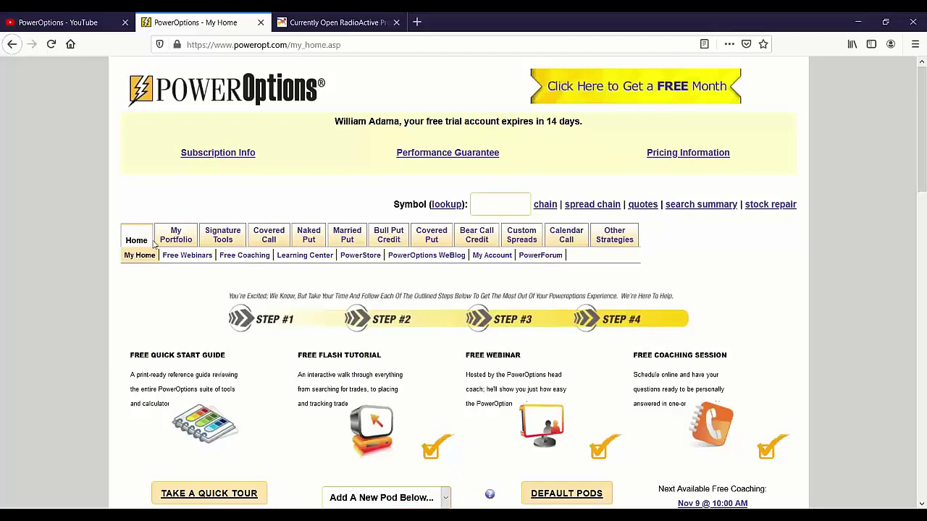
{"action": "mouse_move", "coordinate": [317, 240]}
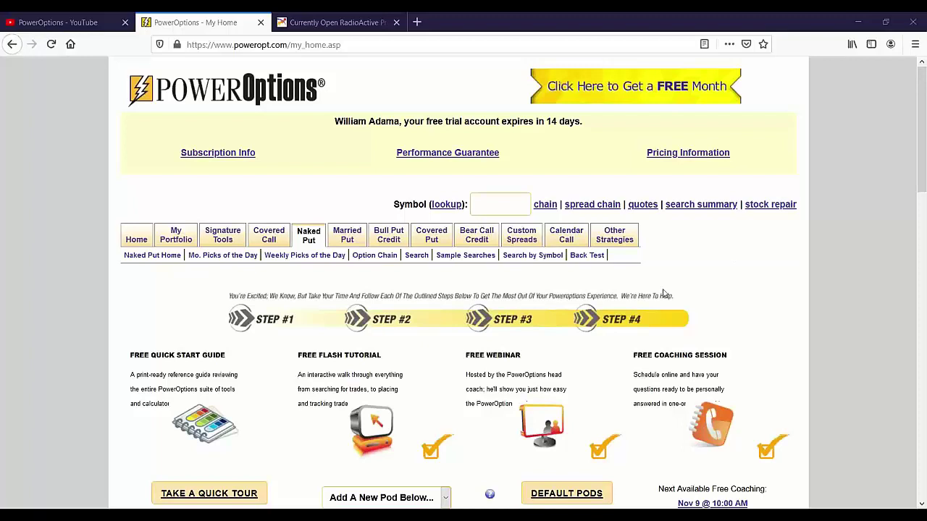
{"action": "mouse_move", "coordinate": [386, 239]}
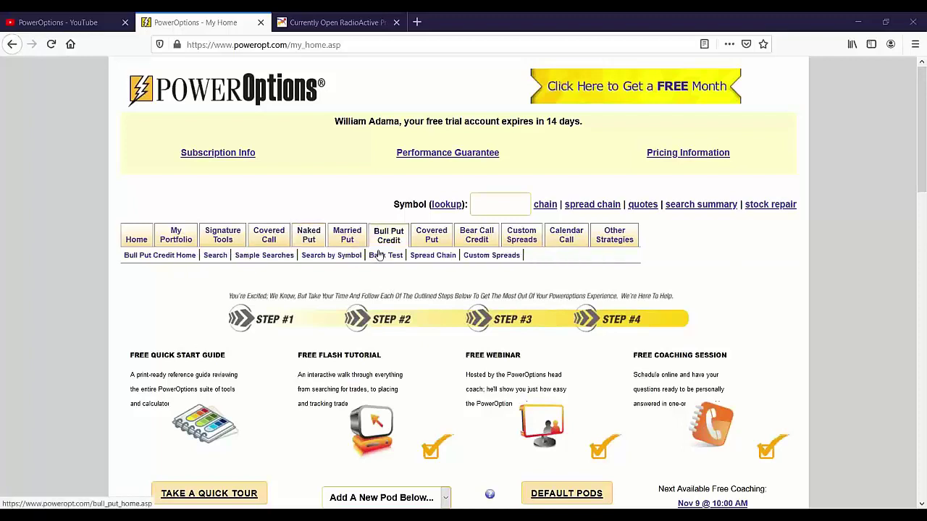
{"action": "left_click", "coordinate": [420, 257]}
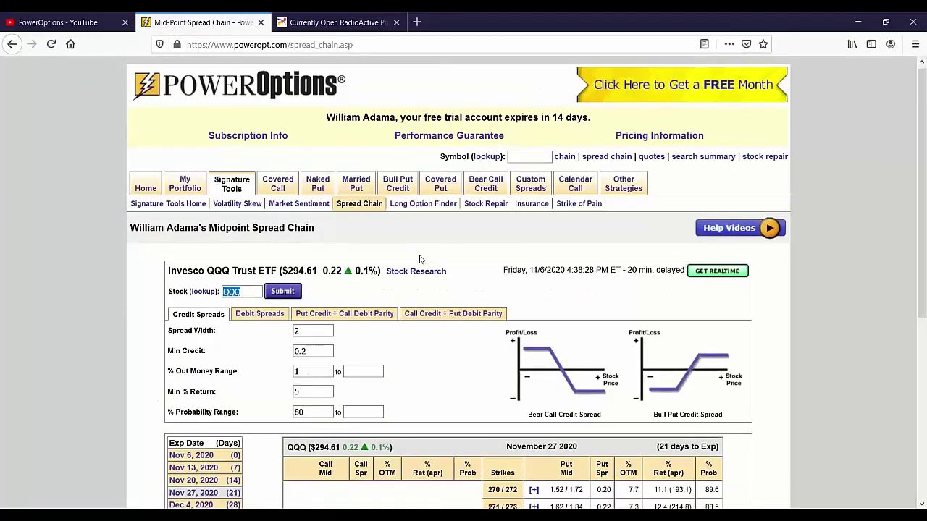
{"action": "scroll", "coordinate": [420, 259], "scroll_direction": "down", "scroll_amount": 3}
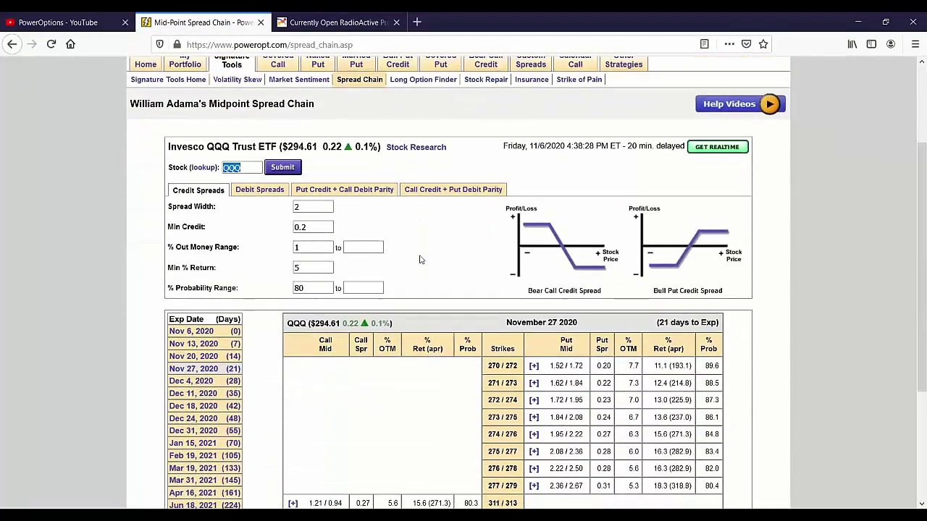
Switch the Spread Chain to Put Credit + Call Debit Parity and load the chain for SWKS
{"action": "left_click", "coordinate": [338, 194]}
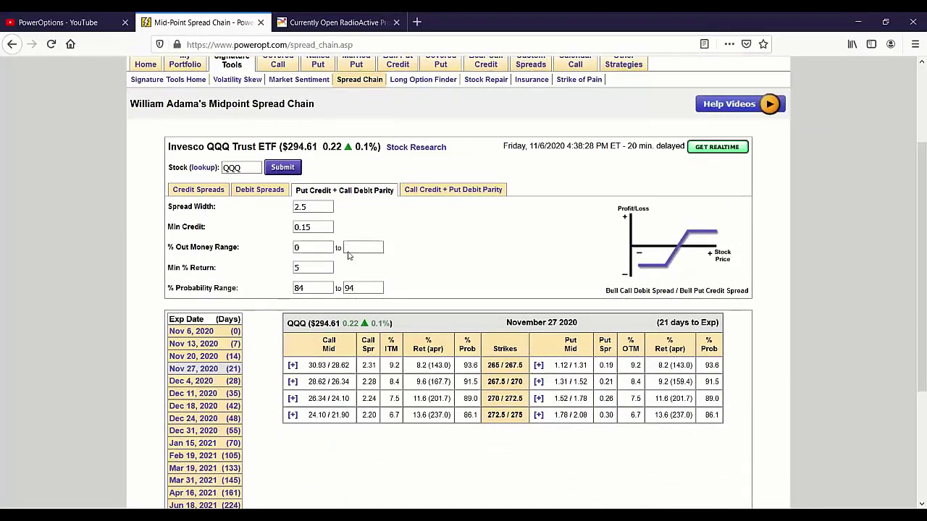
{"action": "left_click", "coordinate": [224, 168]}
{"action": "left_click_drag", "start_coordinate": [243, 168], "coordinate": [203, 173]}
{"action": "type", "text": "SWKS"}
{"action": "left_click", "coordinate": [282, 168]}
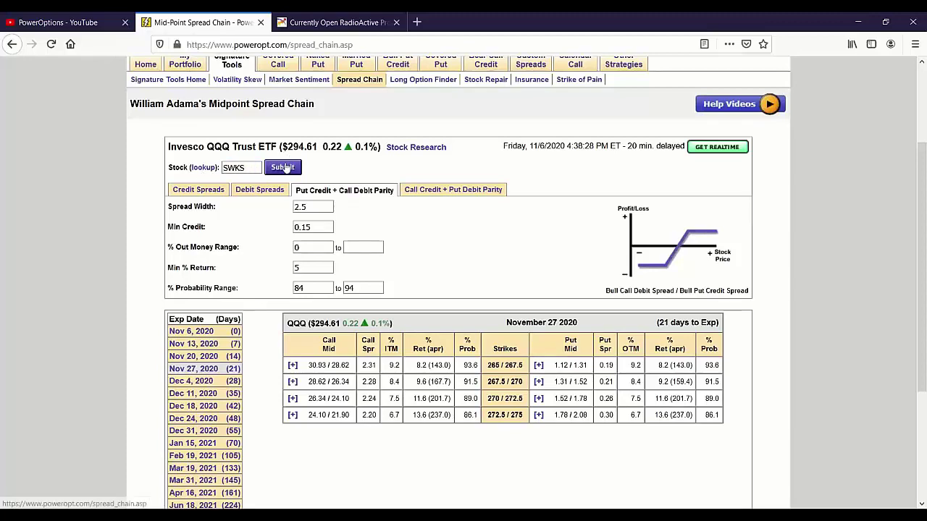
Clear the spread width filter and set the minimum credit to .30
{"action": "scroll", "coordinate": [326, 309], "scroll_direction": "down", "scroll_amount": 2}
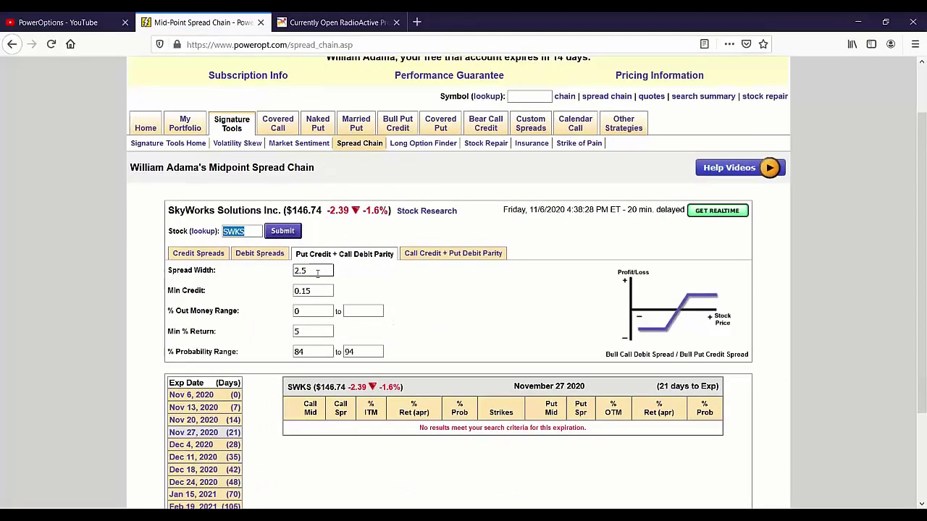
{"action": "left_click_drag", "start_coordinate": [317, 272], "coordinate": [293, 272]}
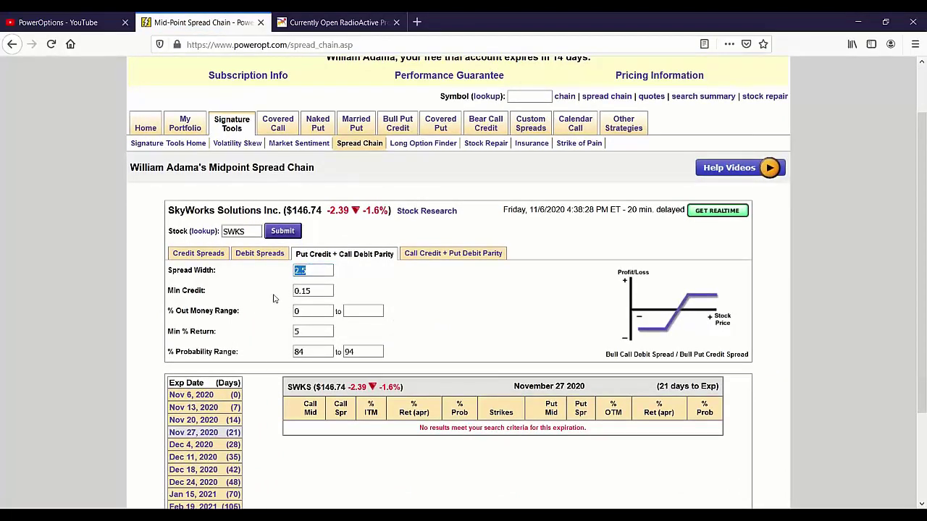
{"action": "left_click", "coordinate": [327, 268]}
{"action": "left_click_drag", "start_coordinate": [306, 270], "coordinate": [293, 271]}
{"action": "key", "text": "BackSpace"}
{"action": "left_click_drag", "start_coordinate": [330, 291], "coordinate": [265, 293]}
{"action": "key", "text": "BackSpace"}
{"action": "type", "text": ".30"}
Clear the out-of-money range, set minimum return to 11%, probability to 80 with no upper limit and spread width to 5, and run the SWKS search
{"action": "left_click", "coordinate": [311, 312]}
{"action": "left_click_drag", "start_coordinate": [380, 352], "coordinate": [293, 352]}
{"action": "key", "text": "BackSpace"}
{"action": "key", "text": "BackSpace"}
{"action": "type", "text": "80"}
{"action": "scroll", "coordinate": [258, 357], "scroll_direction": "down", "scroll_amount": 3}
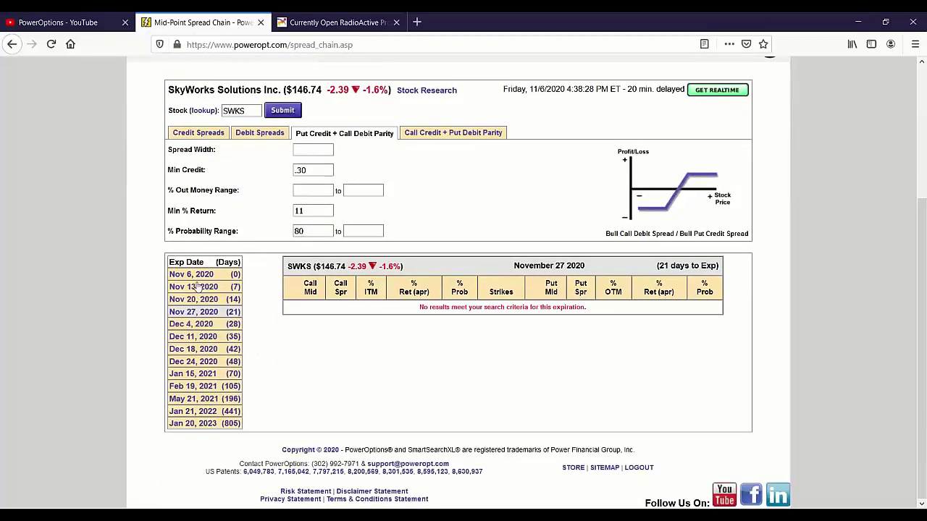
{"action": "left_click", "coordinate": [292, 113]}
{"action": "scroll", "coordinate": [162, 391], "scroll_direction": "down", "scroll_amount": 3}
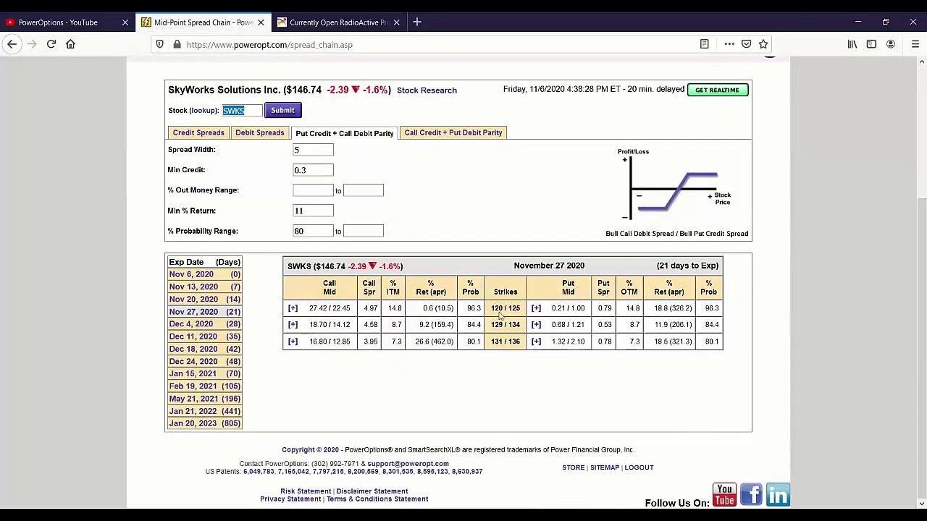
{"action": "key", "text": "Tab"}
{"action": "key", "text": "Tab"}
{"action": "key", "text": "Tab"}
{"action": "key", "text": "Tab"}
{"action": "key", "text": "Tab"}
{"action": "key", "text": "Tab"}
{"action": "key", "text": "Tab"}
{"action": "key", "text": "Tab"}
{"action": "key", "text": "Tab"}
{"action": "key", "text": "Tab"}
{"action": "left_click", "coordinate": [313, 150]}
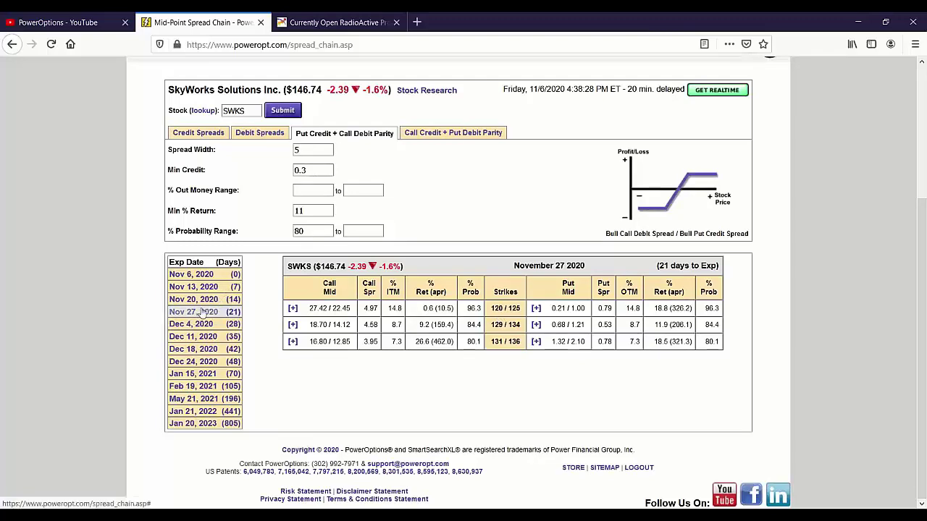
Add the November 13, November 20, December 4 and December 11 2020 expirations to the SWKS spread results
{"action": "left_click", "coordinate": [212, 290]}
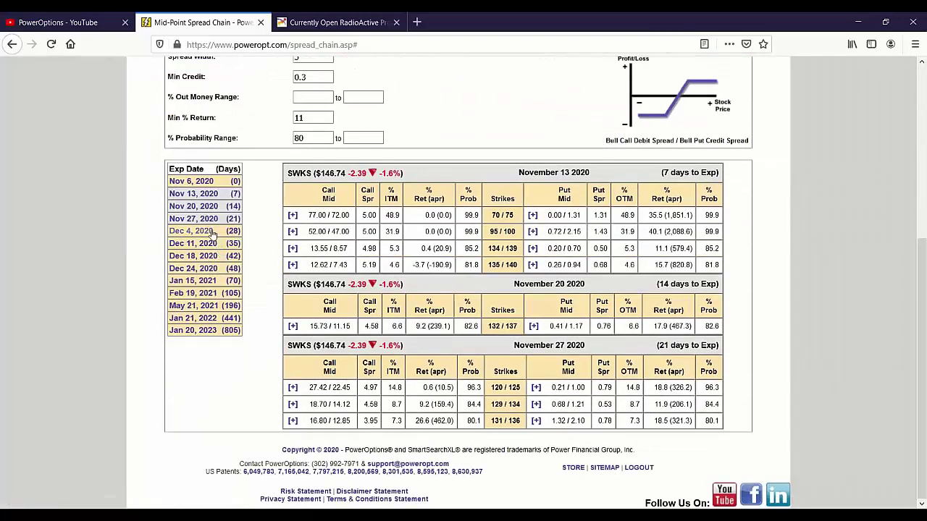
{"action": "left_click", "coordinate": [215, 231]}
{"action": "left_click", "coordinate": [206, 165]}
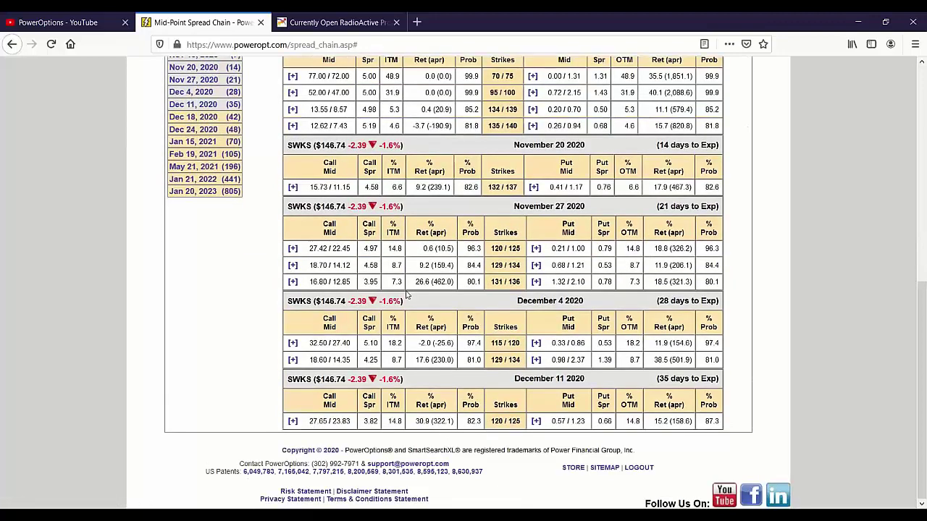
Highlight the November 13 135/140 put spread's prices, credit, return and probability in the SWKS results
{"action": "scroll", "coordinate": [501, 265], "scroll_direction": "up", "scroll_amount": 3}
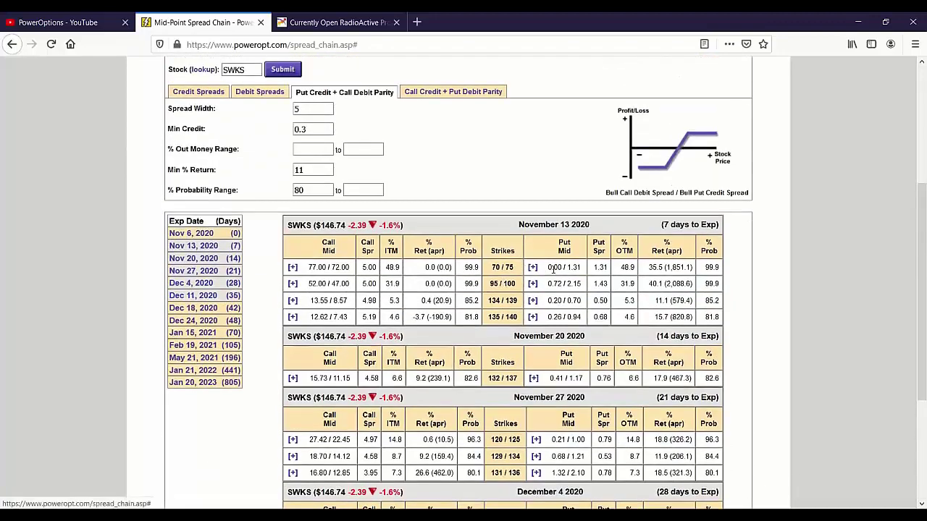
{"action": "left_click_drag", "start_coordinate": [550, 267], "coordinate": [647, 288]}
{"action": "left_click", "coordinate": [647, 289]}
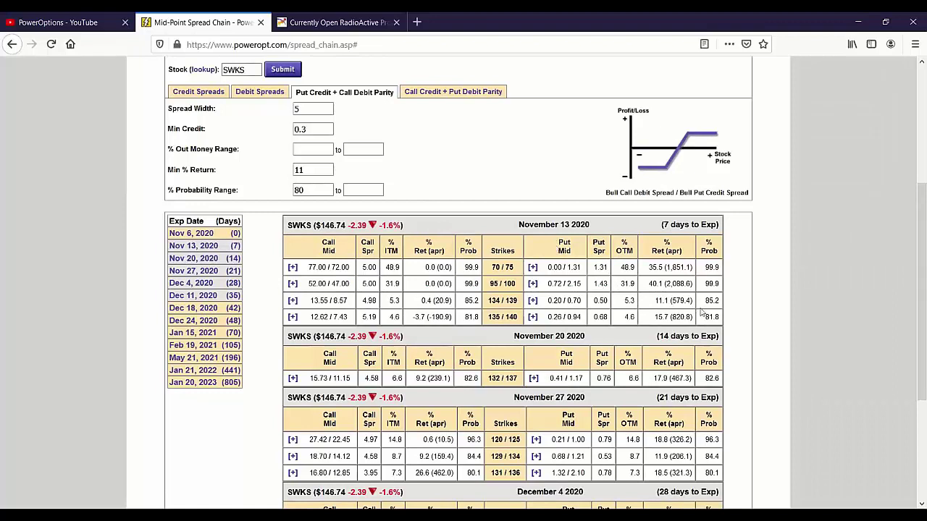
{"action": "double_click", "coordinate": [558, 317]}
{"action": "left_click_drag", "start_coordinate": [568, 317], "coordinate": [685, 318]}
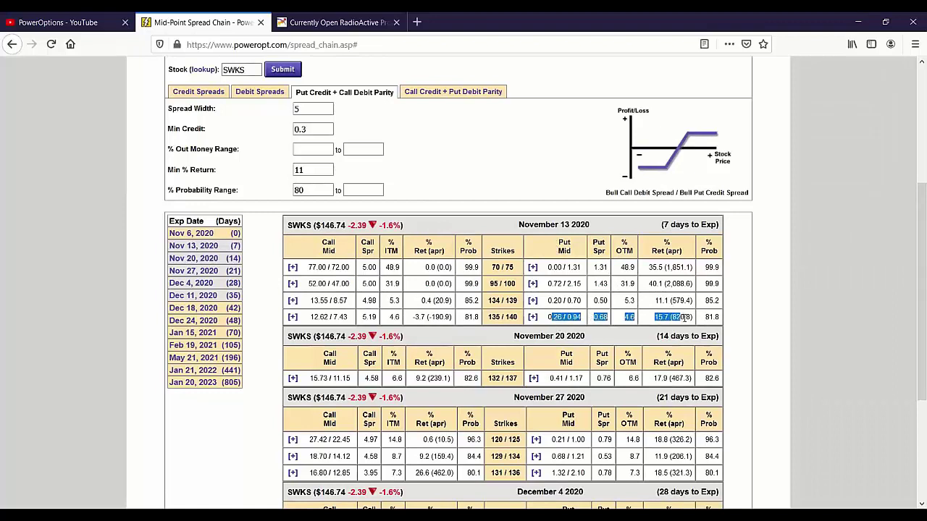
{"action": "left_click", "coordinate": [644, 326]}
{"action": "left_click_drag", "start_coordinate": [593, 322], "coordinate": [720, 323]}
{"action": "double_click", "coordinate": [627, 319]}
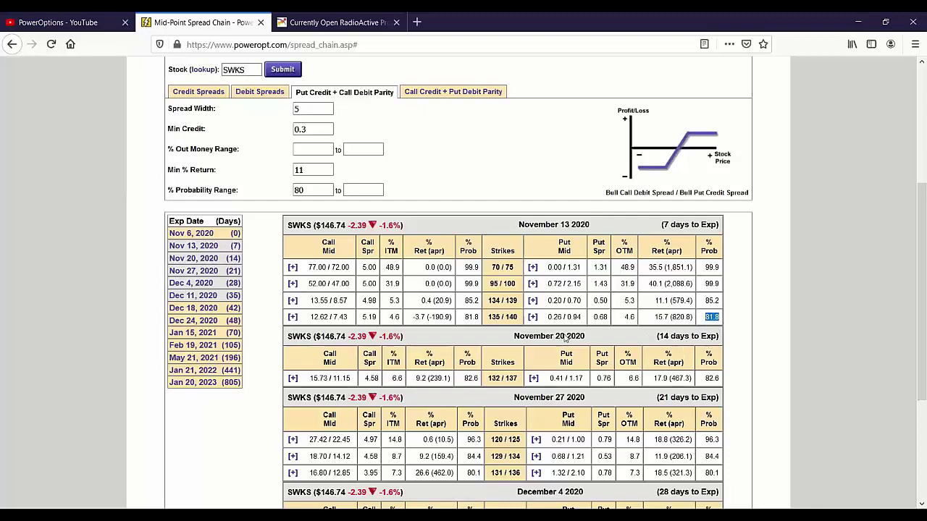
Highlight the 131/136 and 135/140 strikes, and hide the November 27 expiration from the results
{"action": "scroll", "coordinate": [509, 389], "scroll_direction": "down", "scroll_amount": 2}
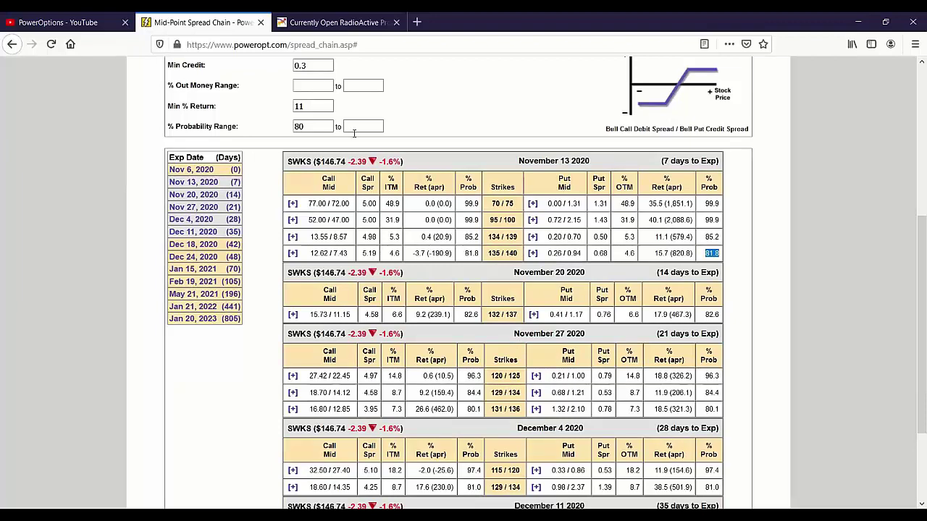
{"action": "left_click_drag", "start_coordinate": [492, 409], "coordinate": [530, 410]}
{"action": "left_click_drag", "start_coordinate": [487, 253], "coordinate": [523, 254]}
{"action": "left_click_drag", "start_coordinate": [513, 335], "coordinate": [588, 340]}
Highlight the strikes, put spread credit and % OTM of the December 11 120/125 spread
{"action": "scroll", "coordinate": [308, 218], "scroll_direction": "up", "scroll_amount": 3}
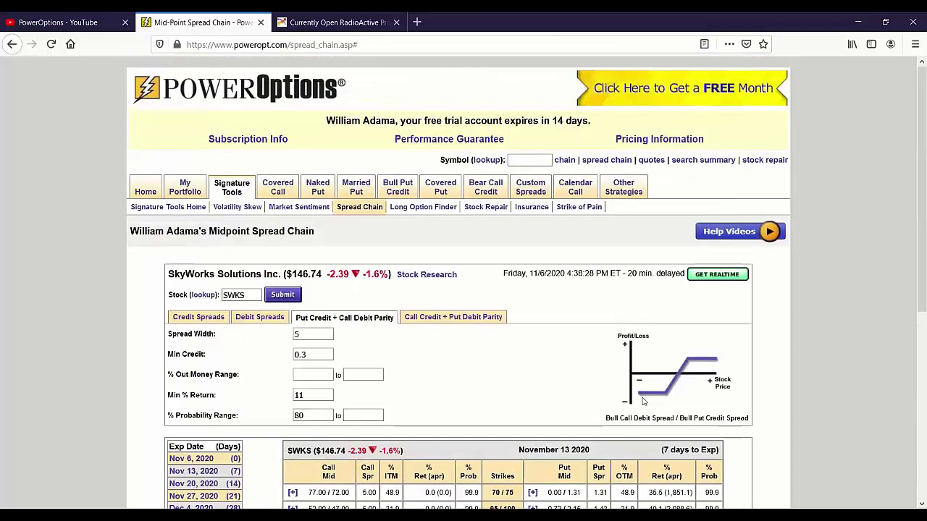
{"action": "scroll", "coordinate": [308, 219], "scroll_direction": "down", "scroll_amount": 1}
{"action": "scroll", "coordinate": [570, 361], "scroll_direction": "down", "scroll_amount": 5}
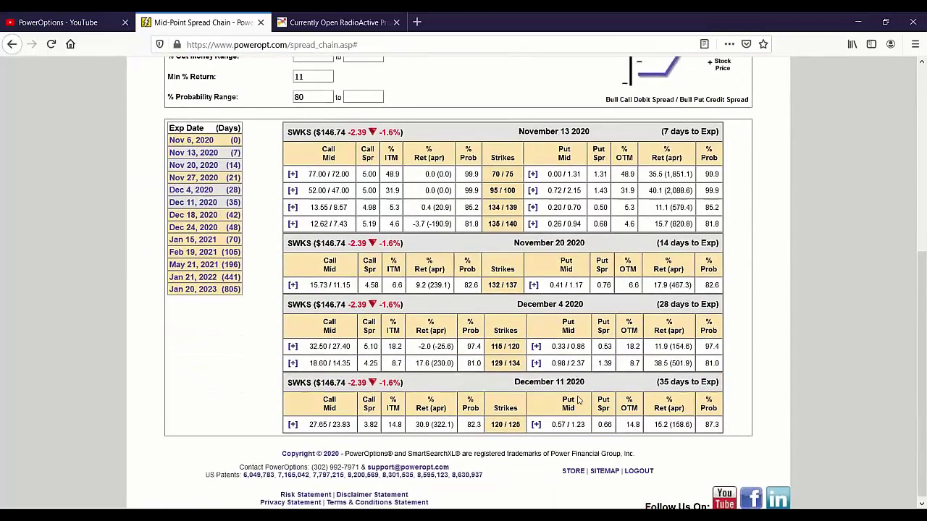
{"action": "left_click_drag", "start_coordinate": [492, 426], "coordinate": [521, 428]}
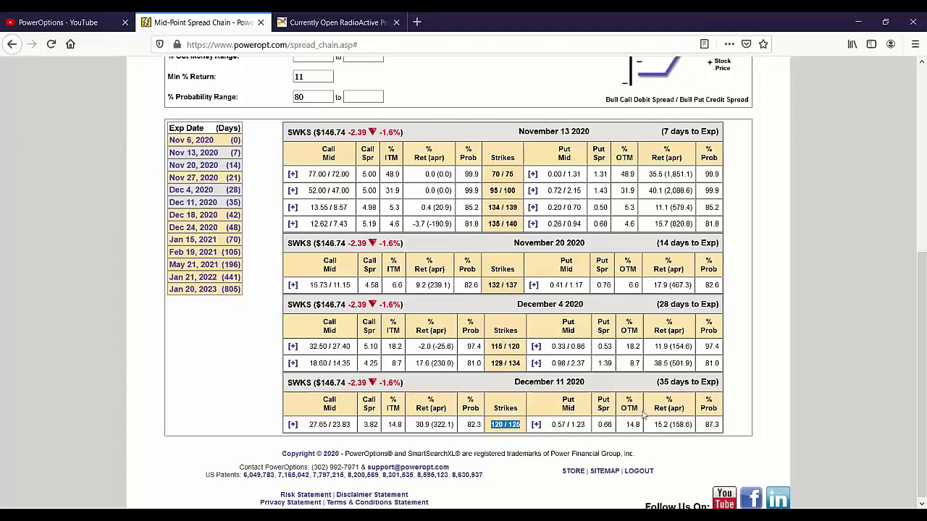
{"action": "left_click_drag", "start_coordinate": [600, 426], "coordinate": [640, 424]}
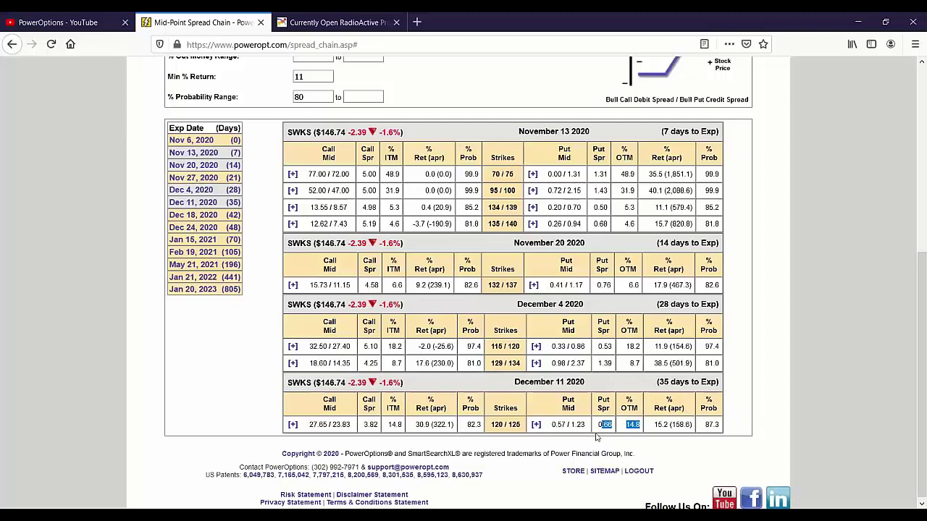
Set the spread width to 2 and rerun the SWKS search
{"action": "scroll", "coordinate": [495, 410], "scroll_direction": "up", "scroll_amount": 4}
{"action": "scroll", "coordinate": [494, 410], "scroll_direction": "up", "scroll_amount": 1}
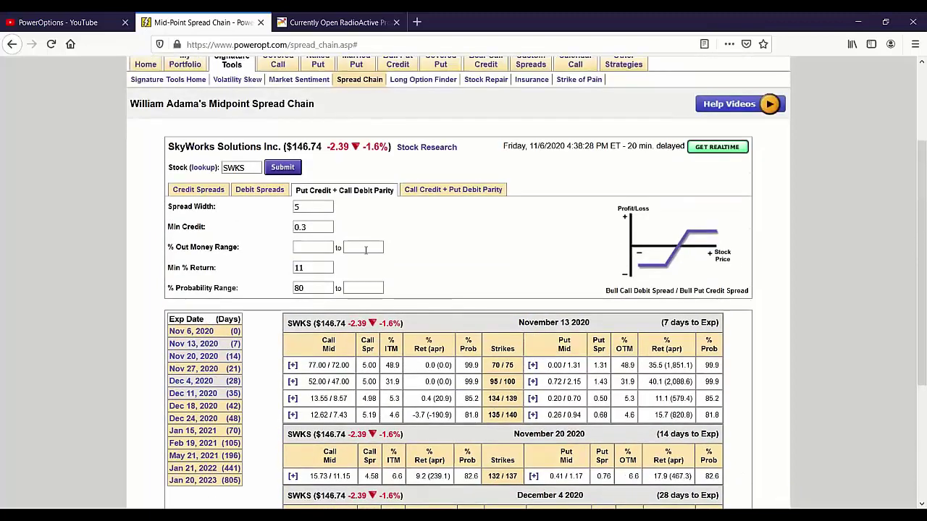
{"action": "left_click", "coordinate": [304, 209]}
{"action": "key", "text": "BackSpace"}
{"action": "type", "text": "2"}
{"action": "left_click", "coordinate": [284, 170]}
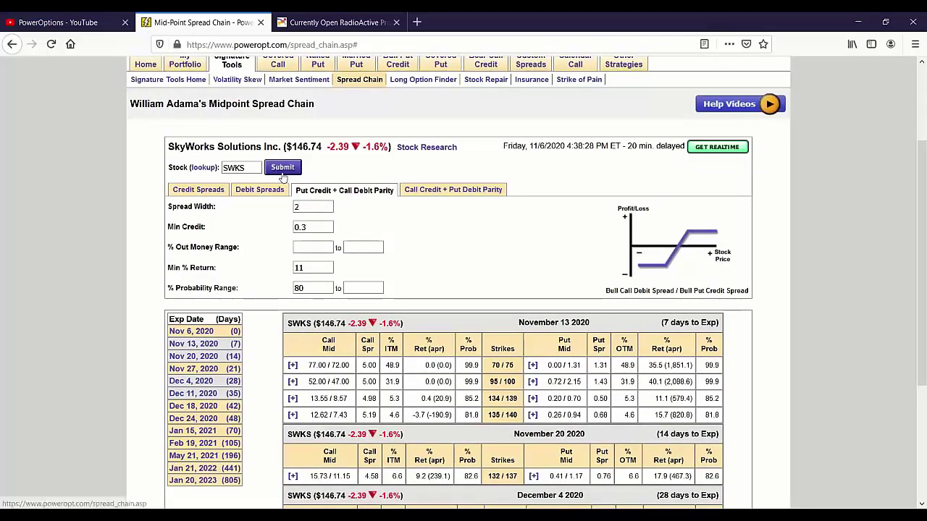
Highlight the strikes, put spread credit and % return of the December 4 132/134 spread
{"action": "scroll", "coordinate": [445, 330], "scroll_direction": "down", "scroll_amount": 5}
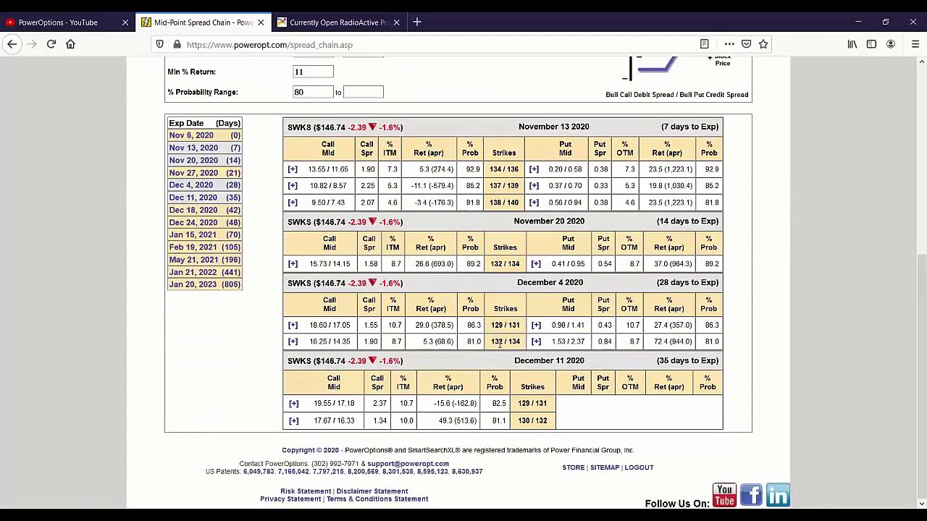
{"action": "left_click_drag", "start_coordinate": [491, 342], "coordinate": [521, 343]}
{"action": "left_click_drag", "start_coordinate": [598, 342], "coordinate": [612, 345]}
{"action": "left_click_drag", "start_coordinate": [654, 342], "coordinate": [662, 345]}
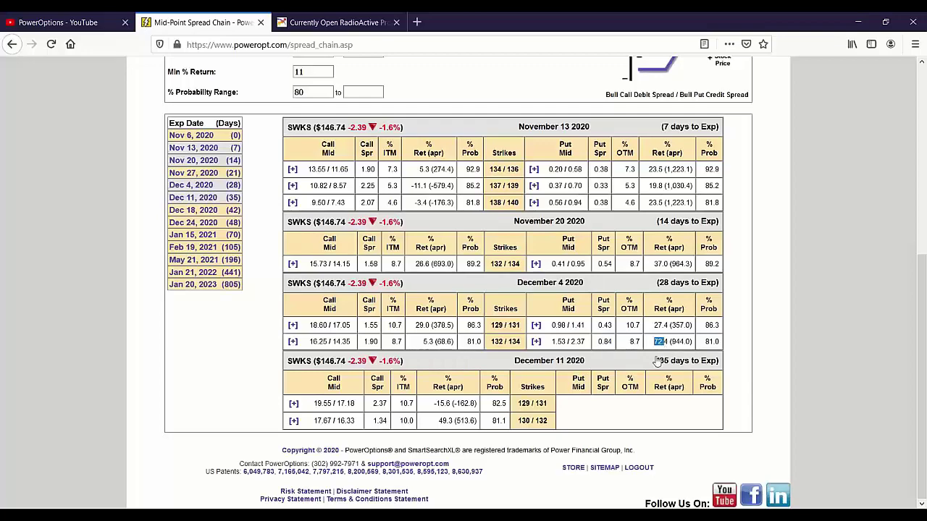
Hide the December 11 expiration and add the November 27 expiration back to the SWKS results
{"action": "scroll", "coordinate": [656, 365], "scroll_direction": "up", "scroll_amount": 5}
{"action": "scroll", "coordinate": [655, 367], "scroll_direction": "down", "scroll_amount": 4}
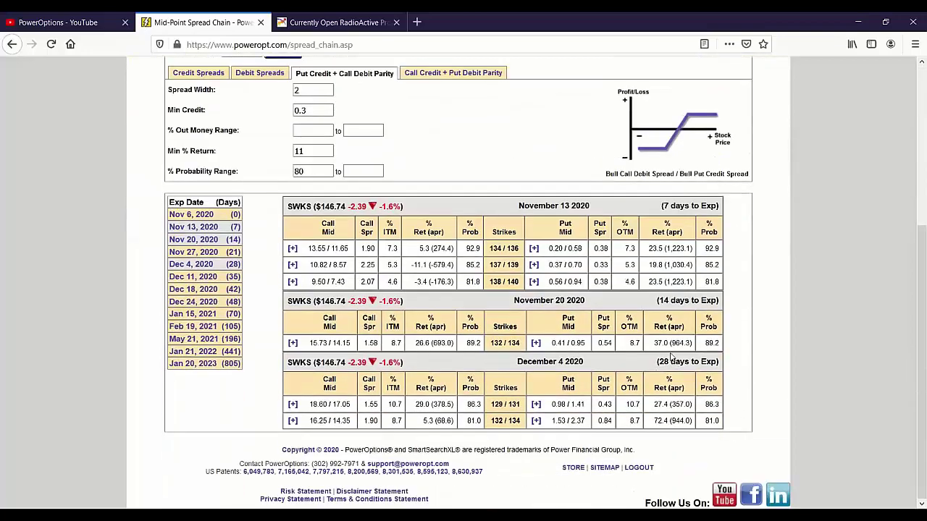
{"action": "left_click", "coordinate": [209, 257]}
{"action": "scroll", "coordinate": [214, 262], "scroll_direction": "down", "scroll_amount": 5}
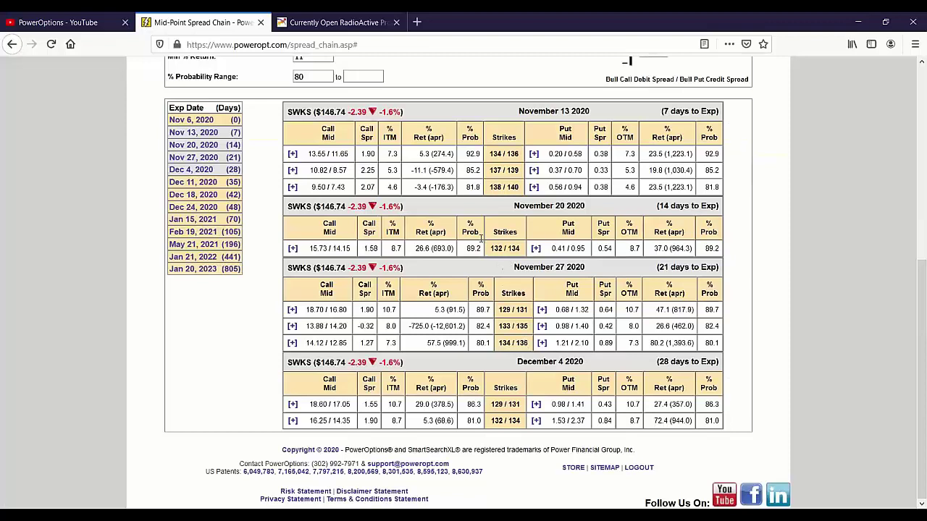
Highlight the November 20 132/134 spread's probability, strikes, return and credit alongside the December 4 132/134 strikes
{"action": "left_click_drag", "start_coordinate": [705, 248], "coordinate": [720, 249]}
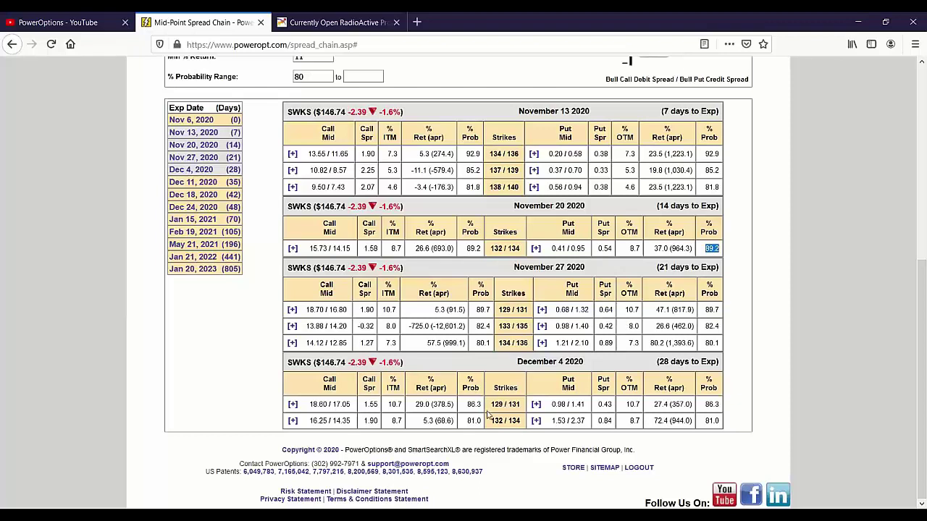
{"action": "left_click_drag", "start_coordinate": [490, 421], "coordinate": [518, 422]}
{"action": "left_click_drag", "start_coordinate": [490, 249], "coordinate": [518, 250]}
{"action": "left_click_drag", "start_coordinate": [653, 248], "coordinate": [671, 257]}
{"action": "left_click_drag", "start_coordinate": [598, 248], "coordinate": [613, 252]}
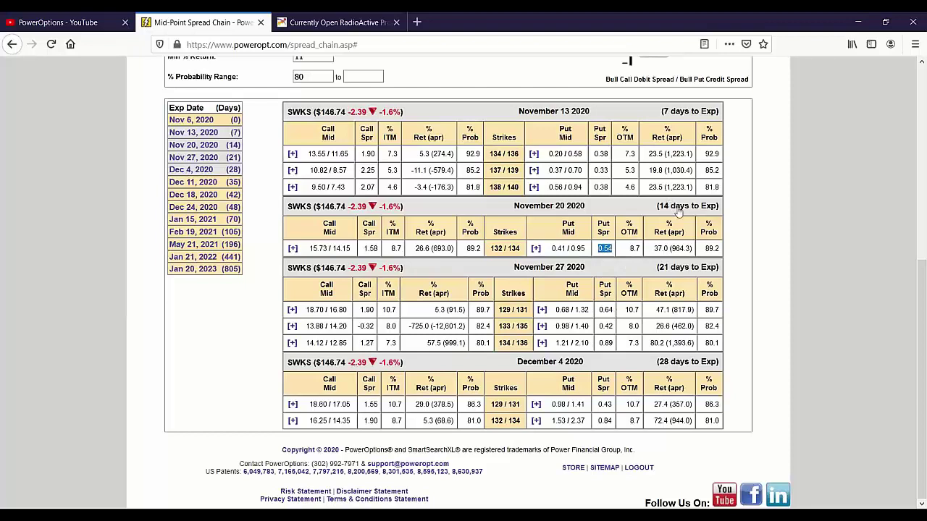
Compare the probability and % OTM of the November 20 and December 4 132/134 put spreads
{"action": "left_click_drag", "start_coordinate": [702, 250], "coordinate": [724, 259]}
{"action": "left_click", "coordinate": [712, 249]}
{"action": "left_click_drag", "start_coordinate": [622, 254], "coordinate": [644, 255]}
{"action": "left_click_drag", "start_coordinate": [625, 422], "coordinate": [645, 421]}
{"action": "left_click_drag", "start_coordinate": [706, 424], "coordinate": [729, 427]}
Highlight the strikes of the November 13 134/136 spread and return to the Spread Chain's search criteria
{"action": "left_click_drag", "start_coordinate": [493, 151], "coordinate": [518, 155]}
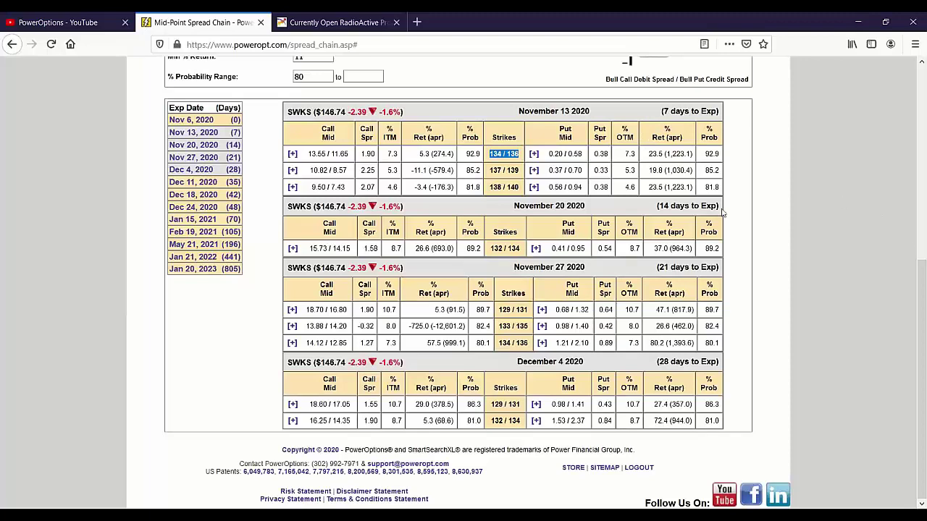
{"action": "scroll", "coordinate": [720, 213], "scroll_direction": "up", "scroll_amount": 3}
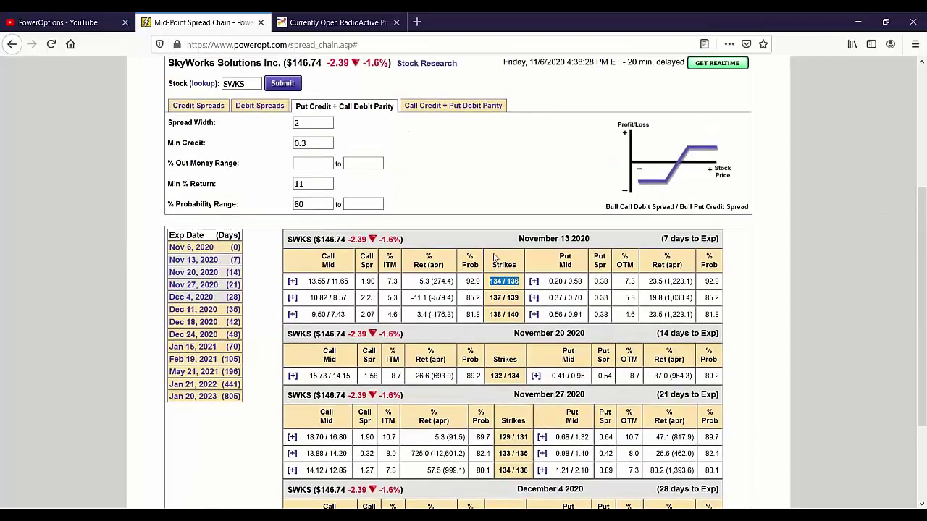
{"action": "scroll", "coordinate": [464, 283], "scroll_direction": "up", "scroll_amount": 5}
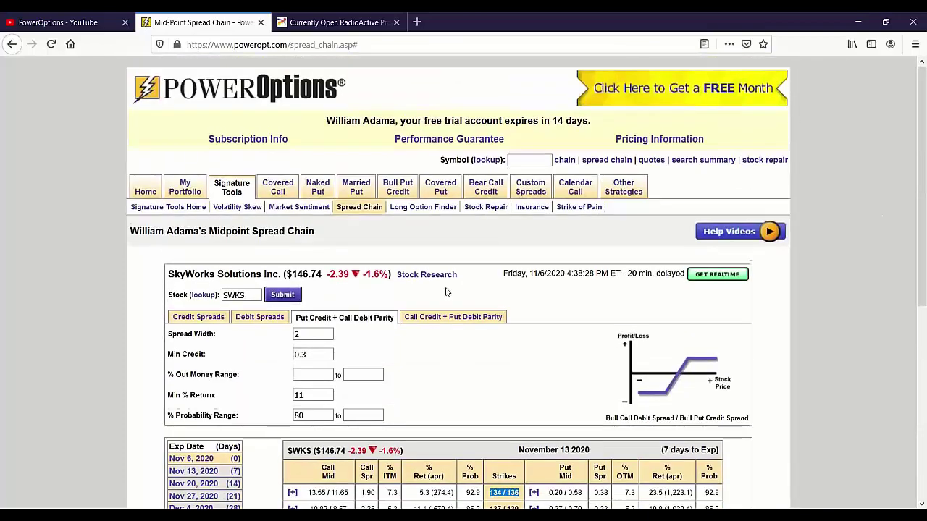
Open the Bull Put Credit search and clear all filters of the Weekly Bull Puts settings
{"action": "mouse_move", "coordinate": [400, 187]}
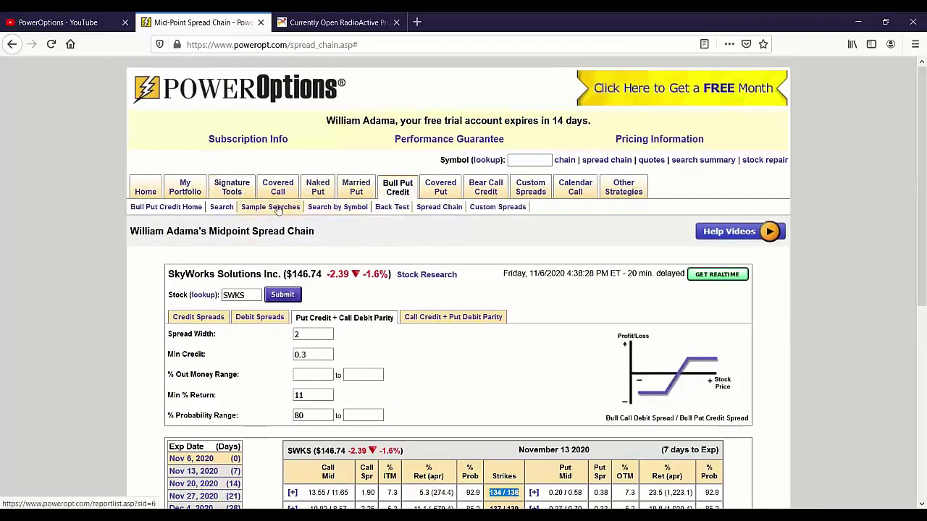
{"action": "left_click", "coordinate": [221, 206]}
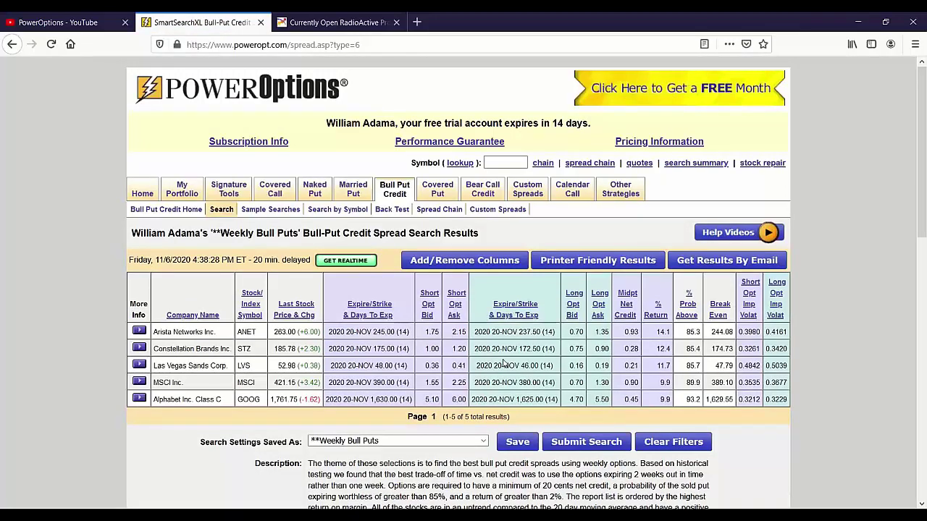
{"action": "scroll", "coordinate": [472, 385], "scroll_direction": "down", "scroll_amount": 5}
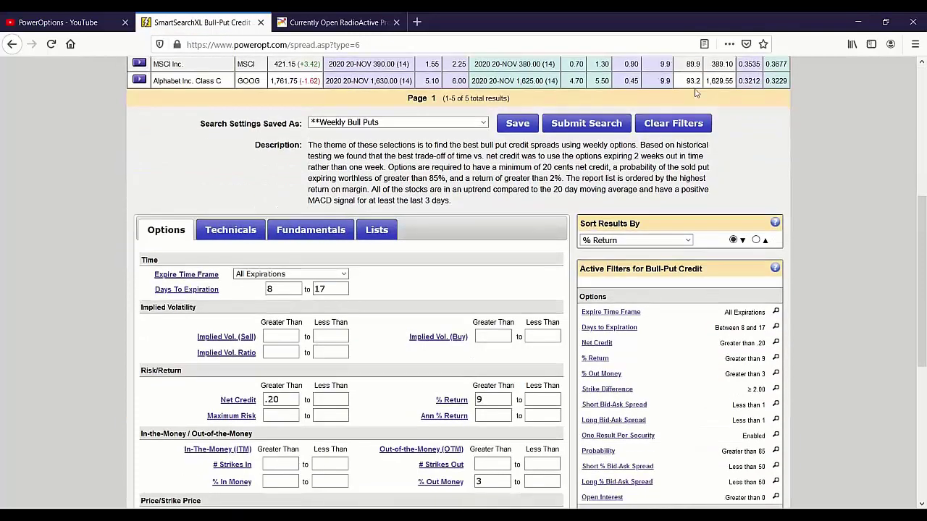
{"action": "scroll", "coordinate": [434, 290], "scroll_direction": "down", "scroll_amount": 2}
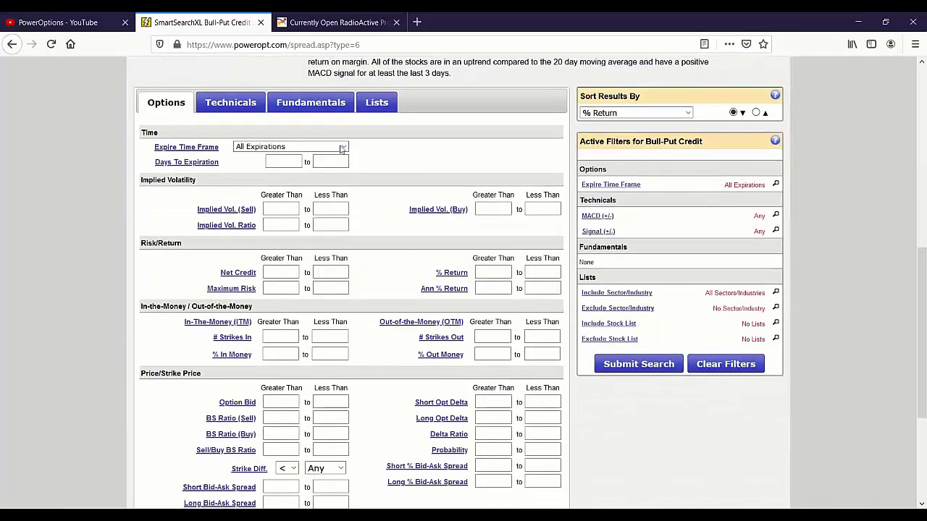
Set the search minimums to .30 net credit, 10% return and 80% probability
{"action": "type", "text": ".30"}
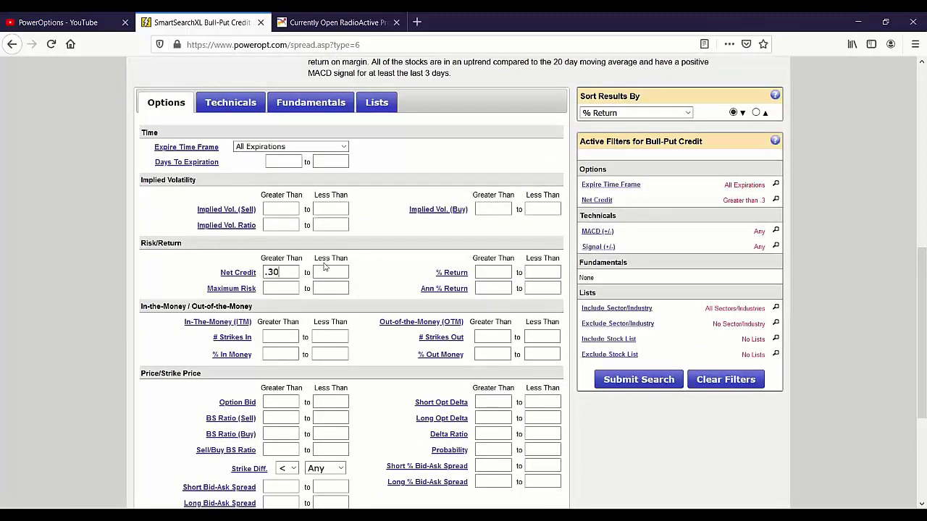
{"action": "left_click", "coordinate": [496, 272]}
{"action": "type", "text": "10"}
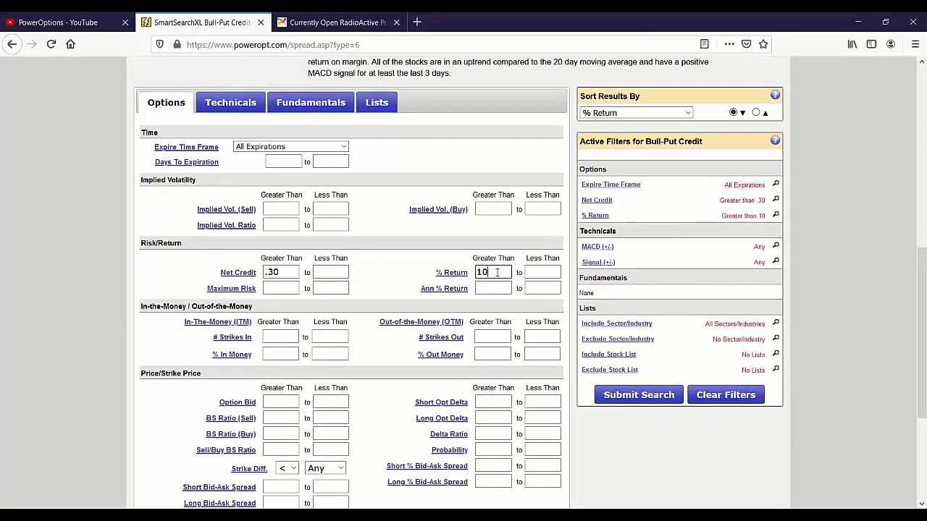
{"action": "scroll", "coordinate": [496, 273], "scroll_direction": "down", "scroll_amount": 2}
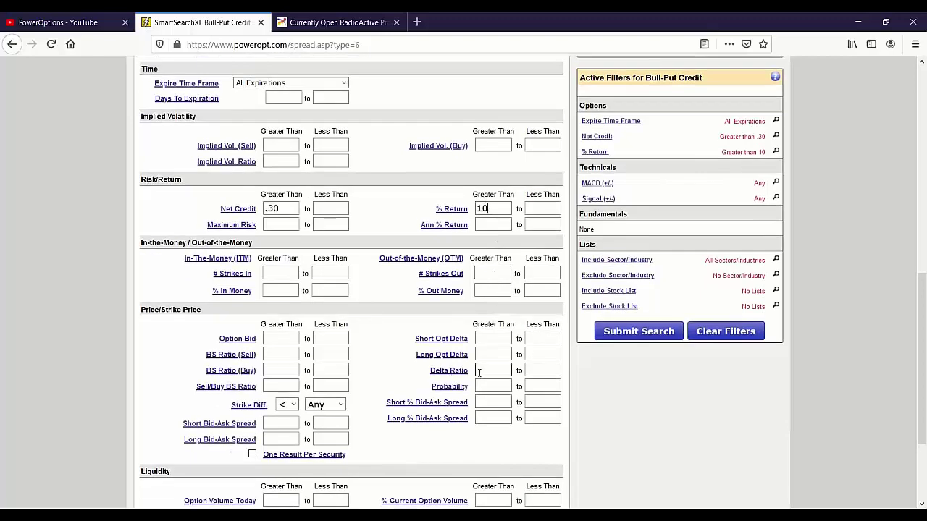
{"action": "left_click", "coordinate": [487, 385]}
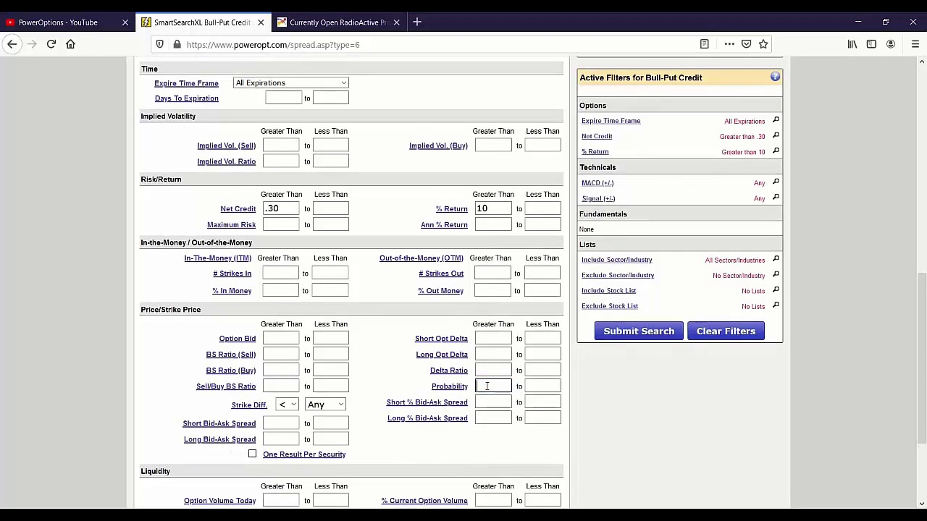
{"action": "type", "text": "80"}
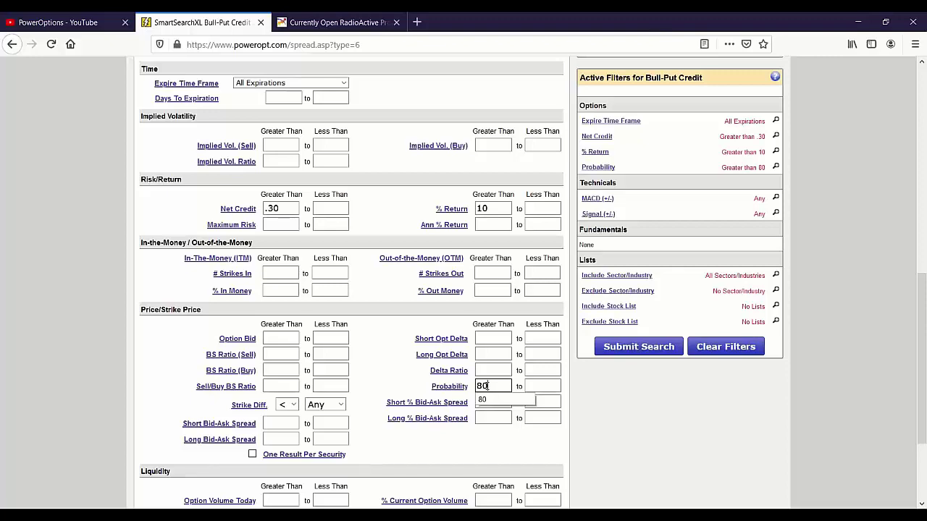
Require open interest and today's option volume to be greater than 0 in the liquidity filters
{"action": "scroll", "coordinate": [497, 389], "scroll_direction": "down", "scroll_amount": 4}
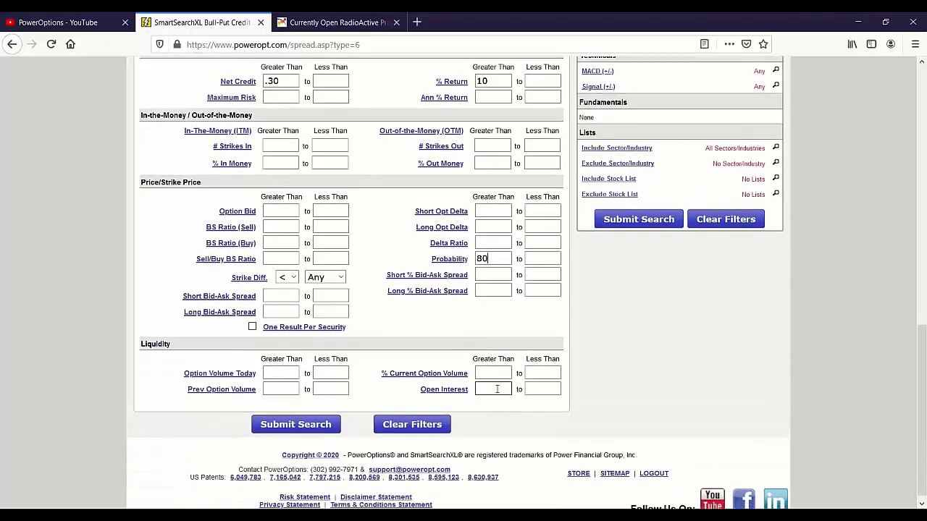
{"action": "left_click", "coordinate": [497, 389]}
{"action": "type", "text": "0"}
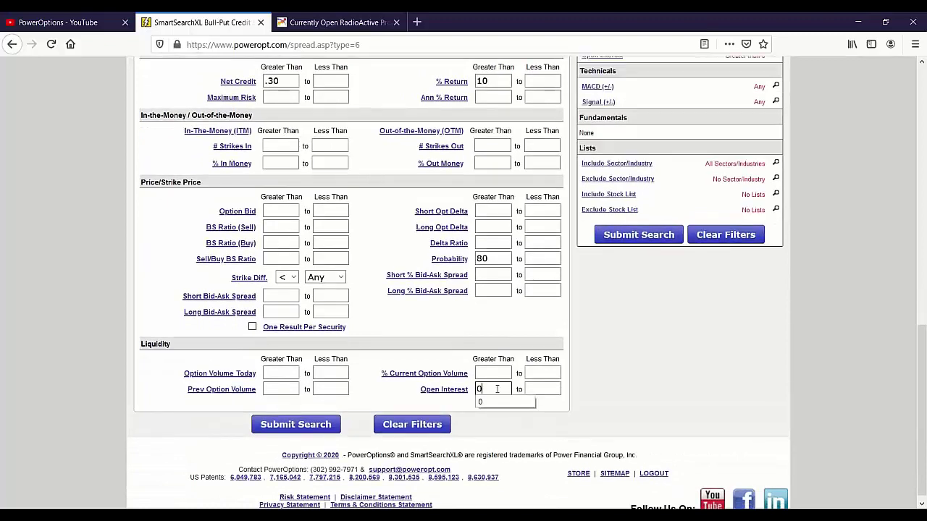
{"action": "left_click", "coordinate": [282, 374]}
{"action": "type", "text": "0"}
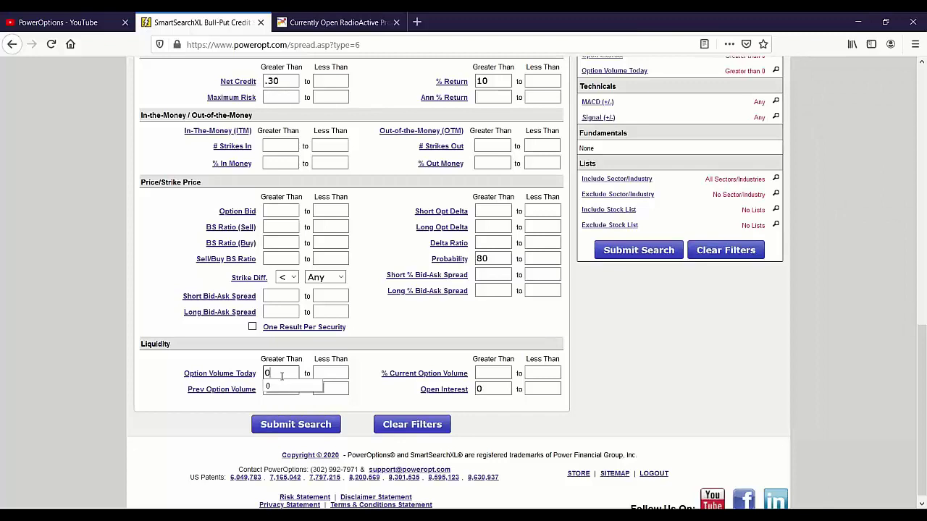
Set the minimum option bid to 0.05 and the strike difference to ≥ 2.00
{"action": "left_click", "coordinate": [281, 210]}
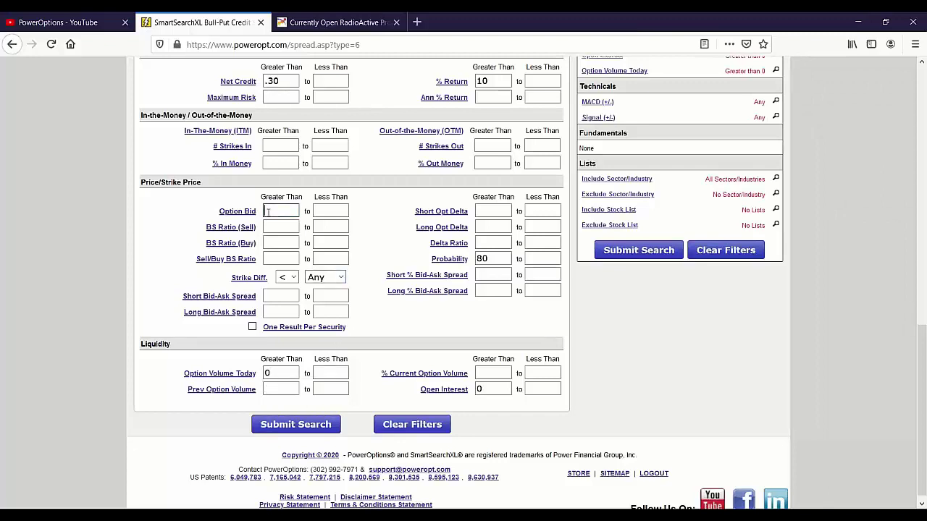
{"action": "type", "text": "0.05"}
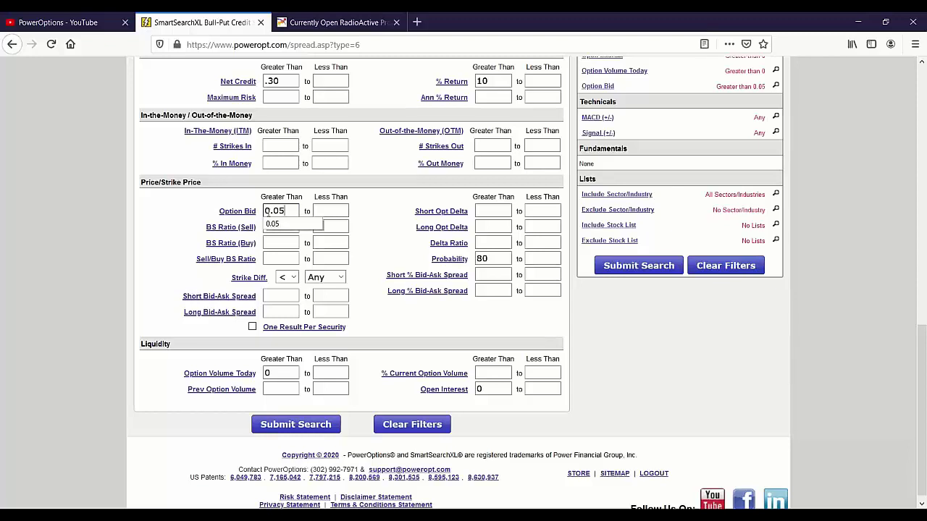
{"action": "left_click", "coordinate": [290, 277]}
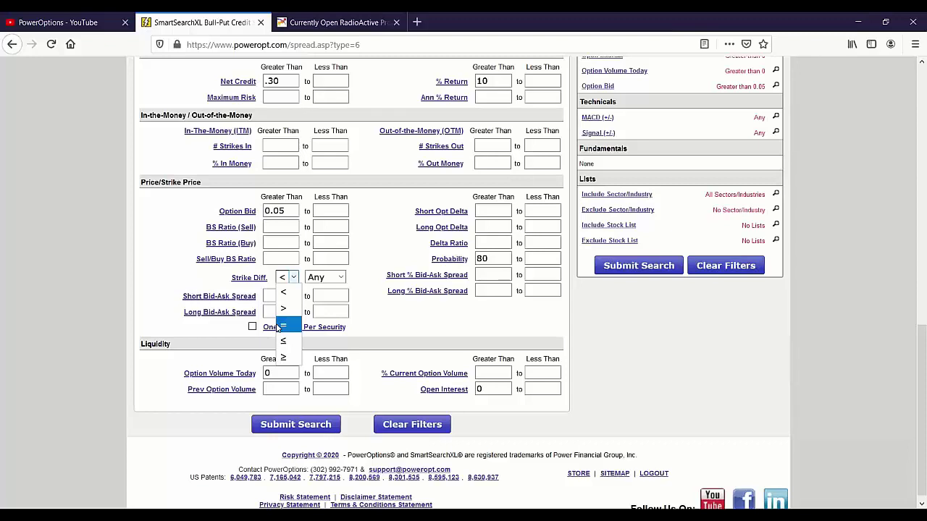
{"action": "left_click", "coordinate": [283, 357]}
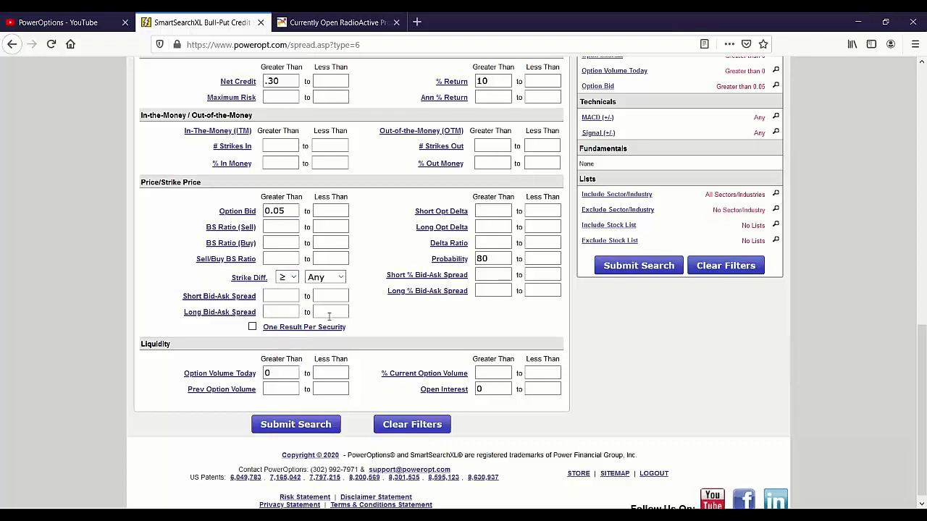
{"action": "left_click", "coordinate": [325, 278]}
{"action": "left_click", "coordinate": [323, 340]}
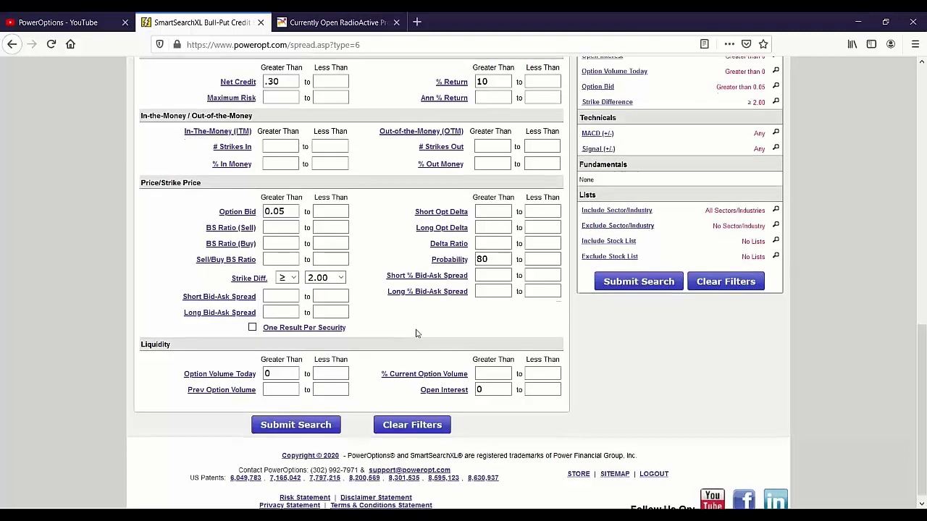
Save the search settings under the name "All Expirations Single Stock Template"
{"action": "scroll", "coordinate": [414, 331], "scroll_direction": "up", "scroll_amount": 5}
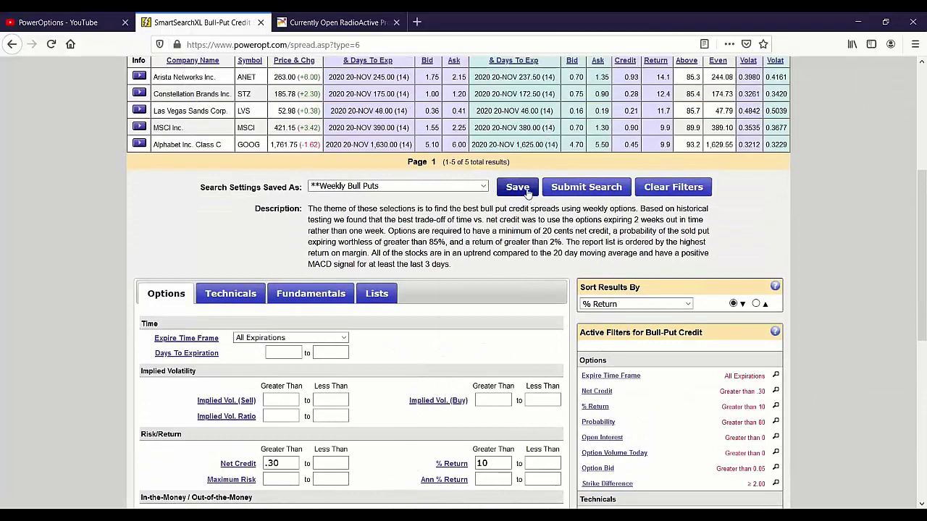
{"action": "left_click", "coordinate": [519, 188]}
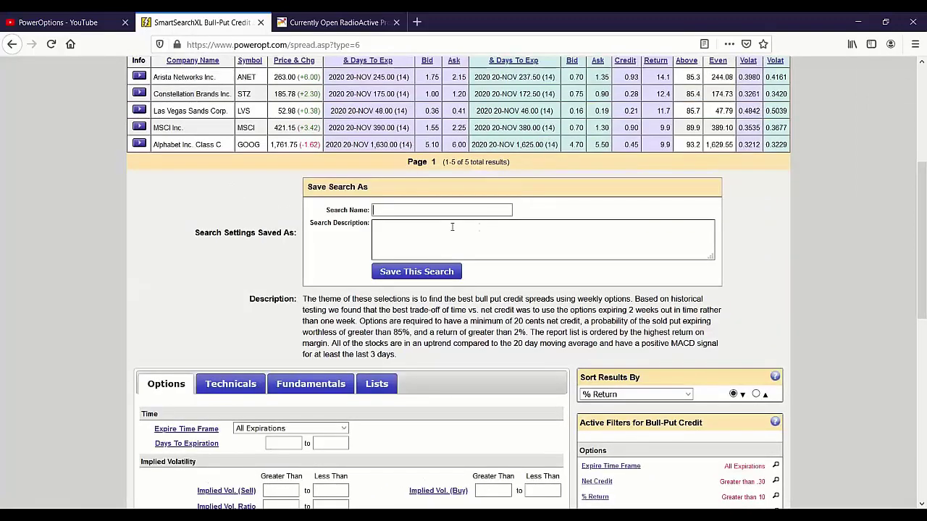
{"action": "type", "text": "Al"}
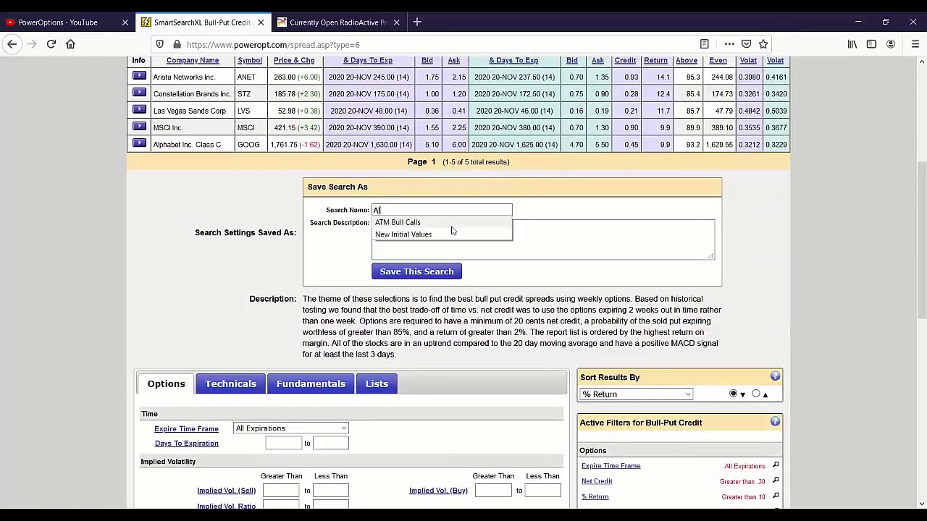
{"action": "type", "text": "l Expiration"}
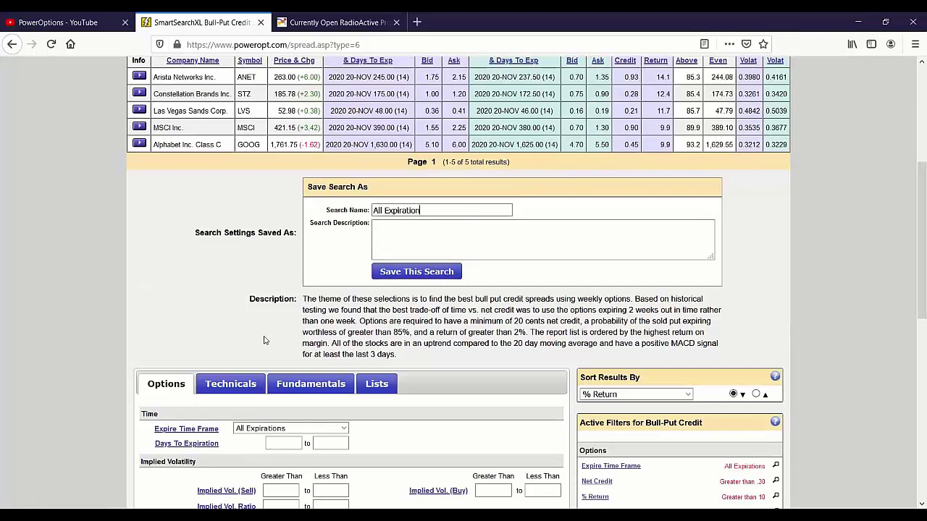
{"action": "type", "text": "s Single S"}
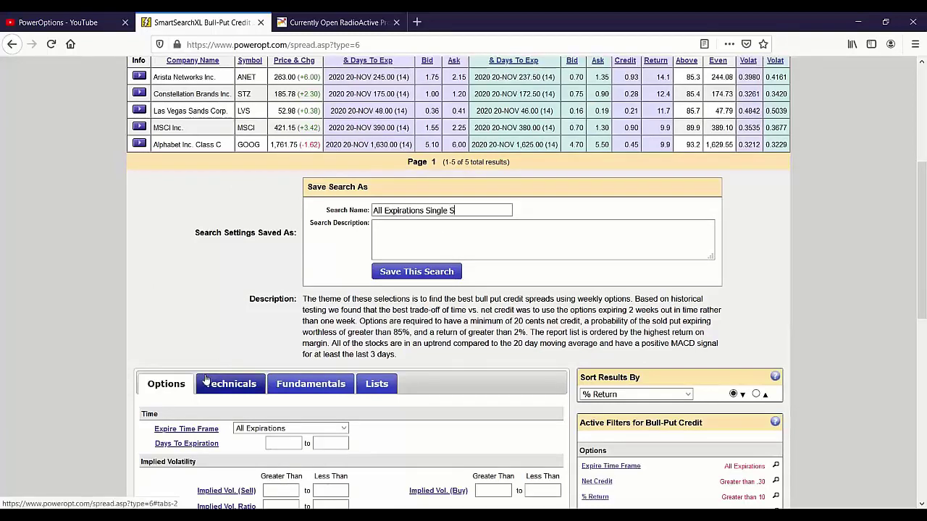
{"action": "type", "text": "tock Template"}
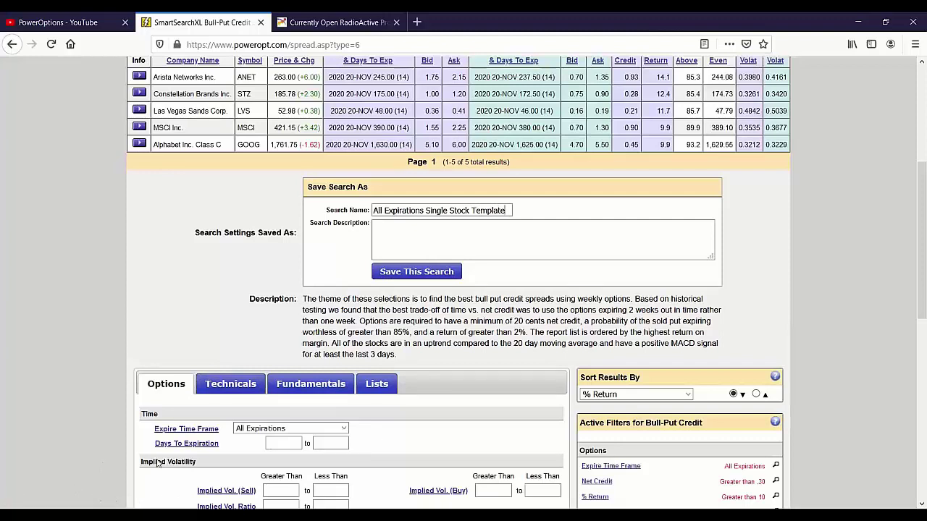
{"action": "left_click", "coordinate": [413, 273]}
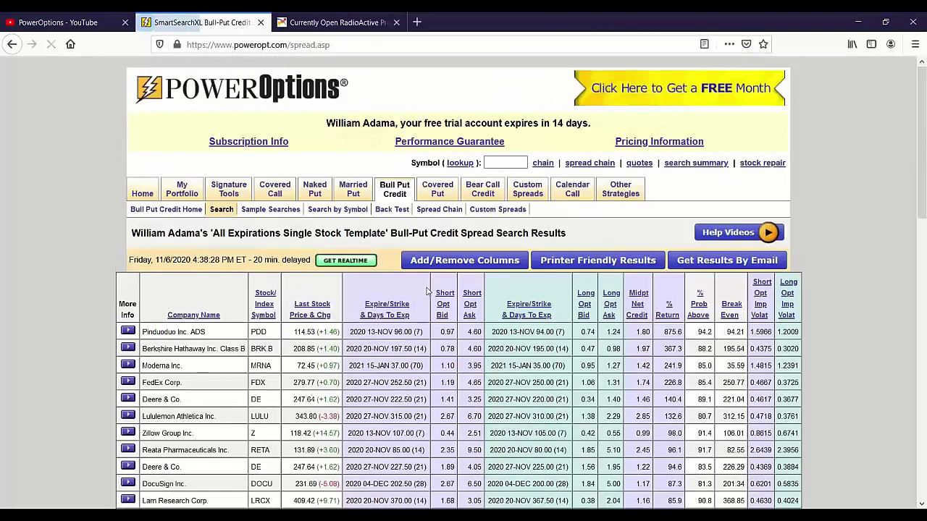
Restrict the bull put credit search to the symbol SWKS in the fundamentals filters and run it
{"action": "scroll", "coordinate": [384, 308], "scroll_direction": "down", "scroll_amount": 2}
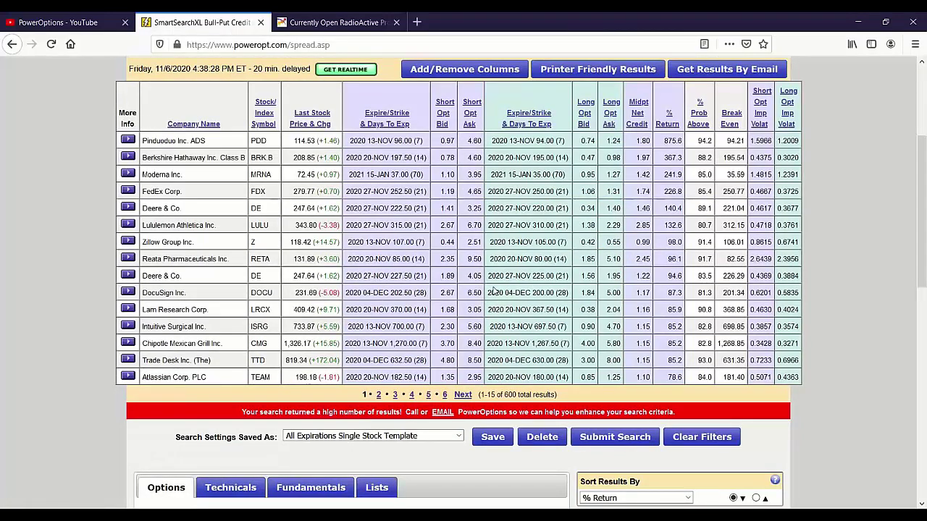
{"action": "scroll", "coordinate": [492, 291], "scroll_direction": "down", "scroll_amount": 5}
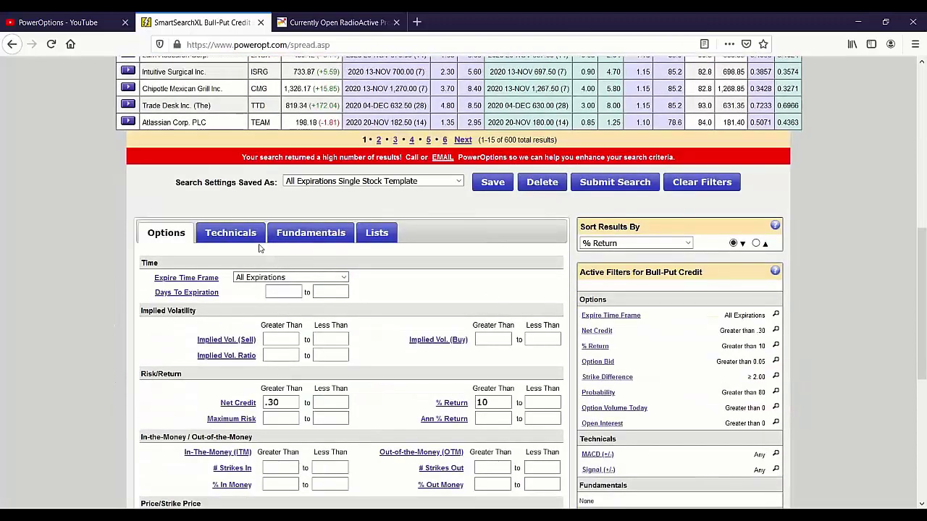
{"action": "left_click", "coordinate": [313, 239]}
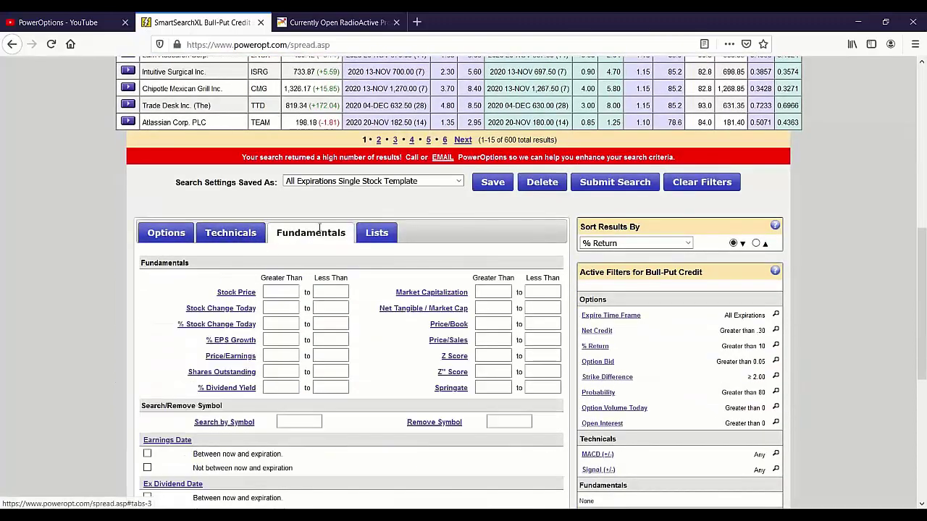
{"action": "left_click", "coordinate": [414, 140]}
{"action": "scroll", "coordinate": [319, 304], "scroll_direction": "down", "scroll_amount": 2}
{"action": "left_click", "coordinate": [319, 291]}
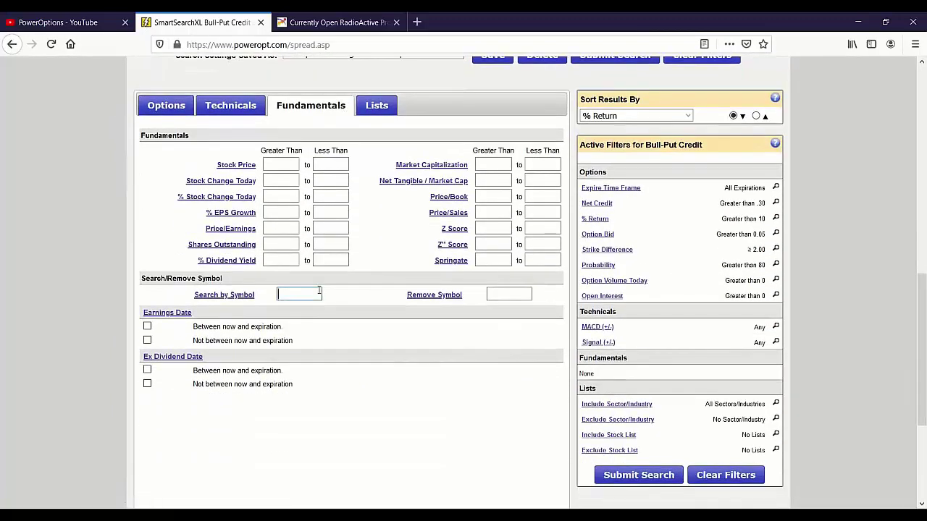
{"action": "type", "text": "SWKS"}
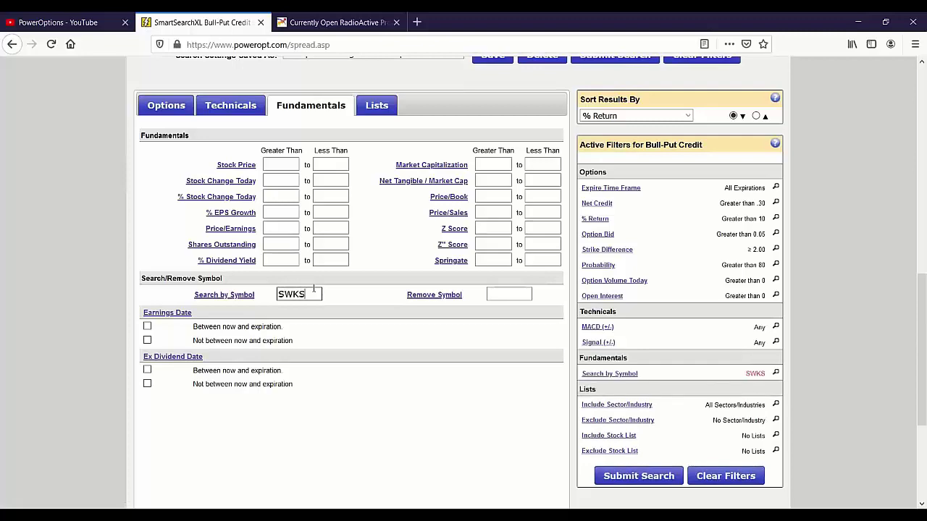
{"action": "left_click", "coordinate": [620, 478]}
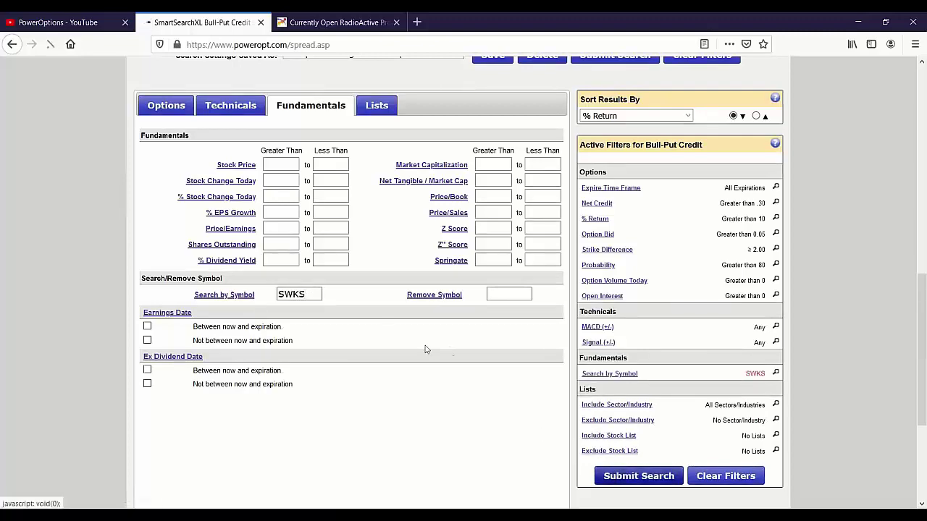
Review the expirations and strikes of the SWKS spreads and choose Exp. date as the sort criterion
{"action": "scroll", "coordinate": [419, 218], "scroll_direction": "down", "scroll_amount": 2}
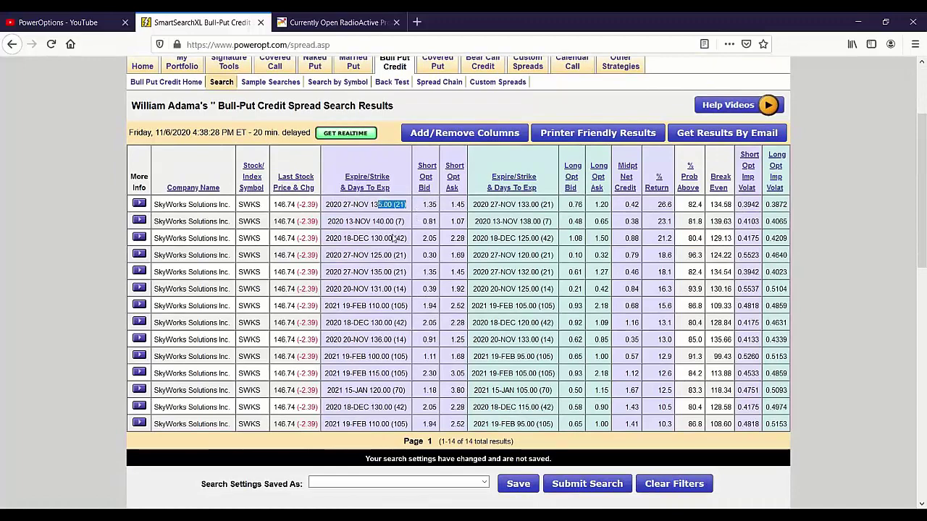
{"action": "left_click_drag", "start_coordinate": [396, 238], "coordinate": [421, 240]}
{"action": "scroll", "coordinate": [421, 240], "scroll_direction": "down", "scroll_amount": 3}
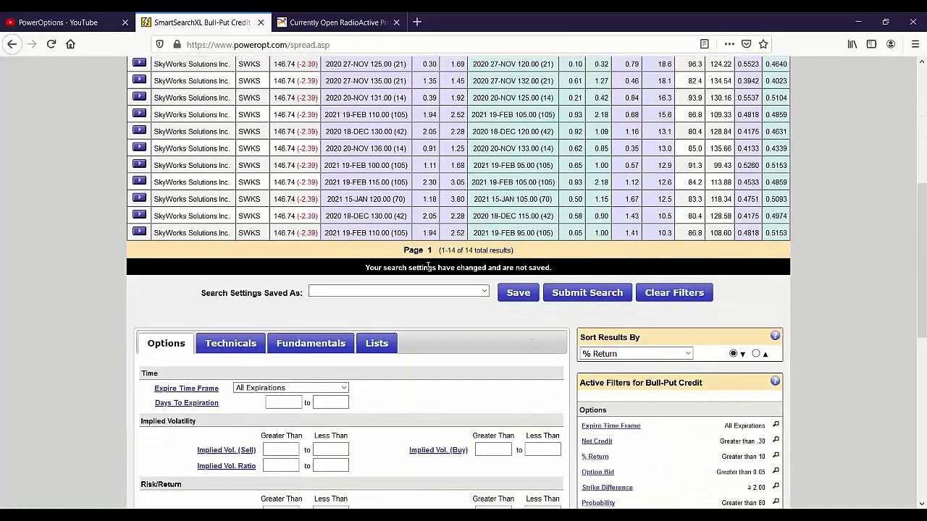
{"action": "left_click", "coordinate": [690, 357]}
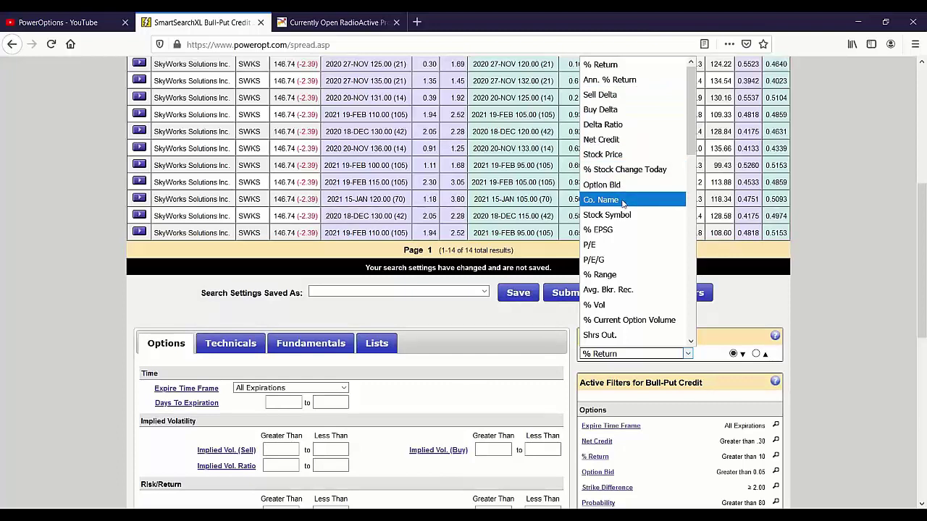
{"action": "scroll", "coordinate": [623, 203], "scroll_direction": "down", "scroll_amount": 1}
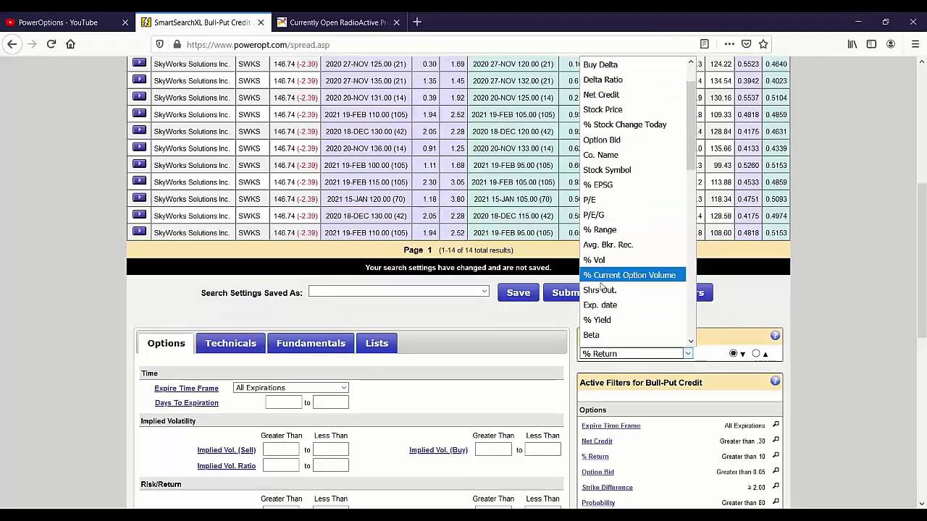
{"action": "left_click", "coordinate": [608, 305]}
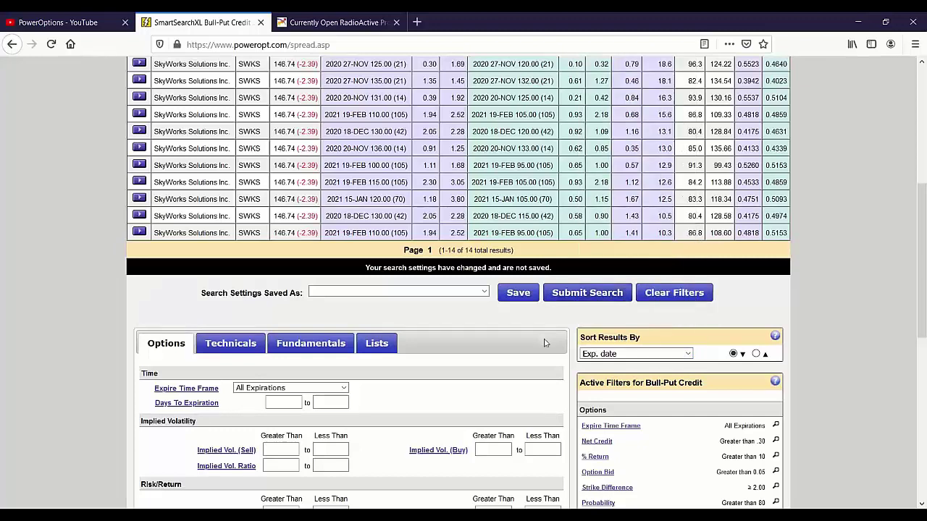
Sort the SWKS spread results by expiration date in ascending order and rerun the search
{"action": "left_click", "coordinate": [756, 354]}
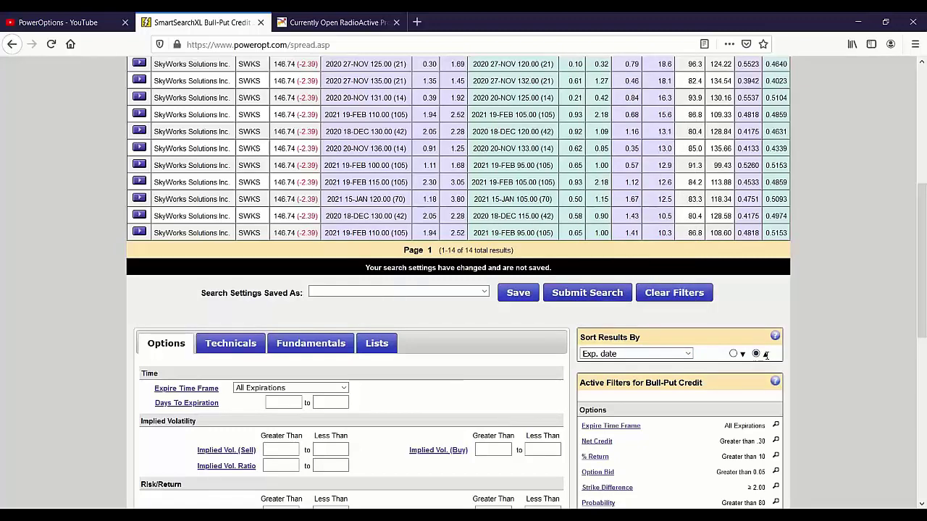
{"action": "left_click", "coordinate": [765, 355]}
{"action": "left_click", "coordinate": [569, 297]}
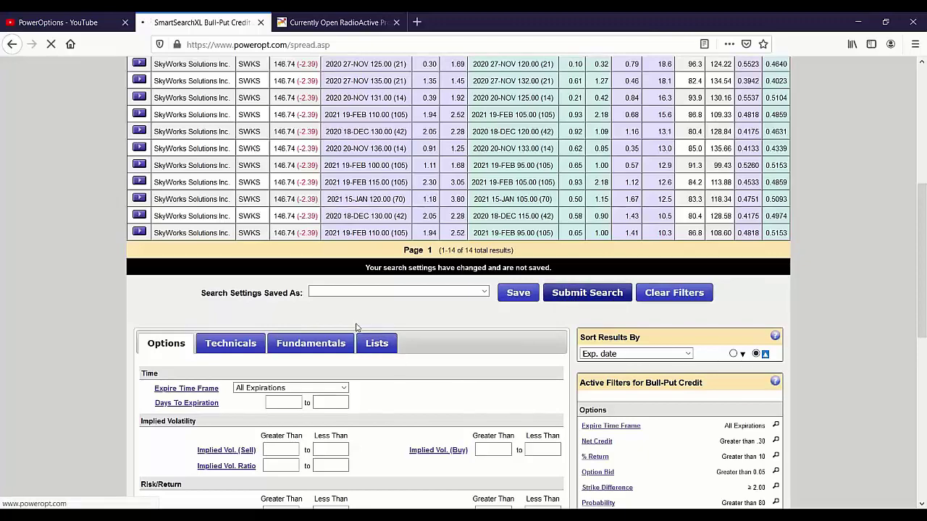
{"action": "scroll", "coordinate": [356, 325], "scroll_direction": "down", "scroll_amount": 3}
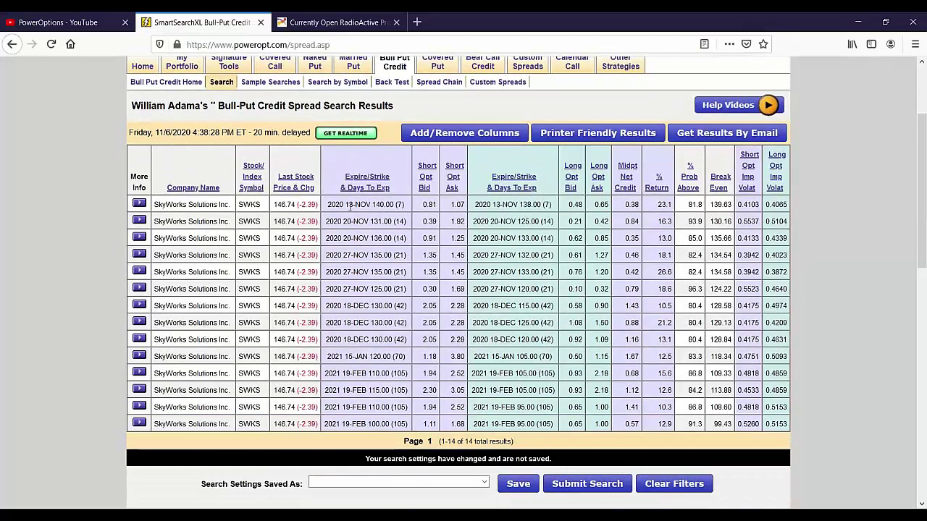
Compare the strikes, probability and break-even of the SWKS spreads from the nearest expiration through the December ones
{"action": "left_click_drag", "start_coordinate": [349, 206], "coordinate": [582, 209]}
{"action": "left_click", "coordinate": [580, 221]}
{"action": "left_click_drag", "start_coordinate": [687, 205], "coordinate": [712, 206]}
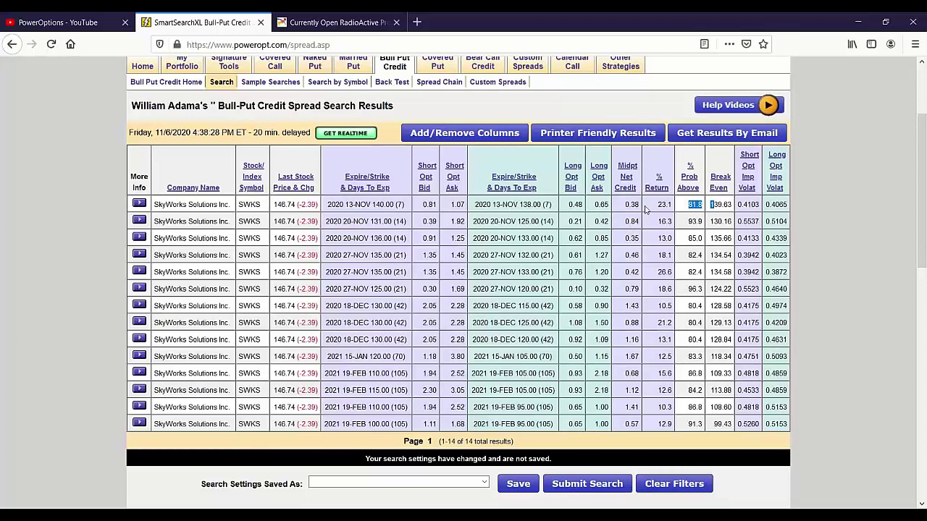
{"action": "left_click", "coordinate": [395, 224]}
{"action": "left_click_drag", "start_coordinate": [391, 238], "coordinate": [407, 271]}
{"action": "double_click", "coordinate": [400, 339]}
Review the search's net credit, % return, probability, option bid, option volume and open interest criteria
{"action": "scroll", "coordinate": [455, 337], "scroll_direction": "down", "scroll_amount": 1}
{"action": "scroll", "coordinate": [455, 339], "scroll_direction": "down", "scroll_amount": 2}
{"action": "scroll", "coordinate": [695, 311], "scroll_direction": "down", "scroll_amount": 3}
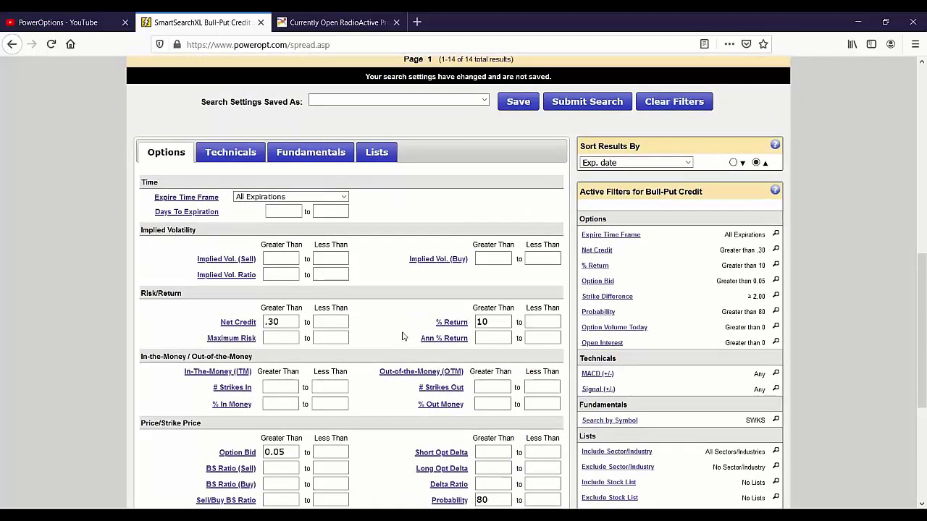
{"action": "scroll", "coordinate": [403, 336], "scroll_direction": "down", "scroll_amount": 3}
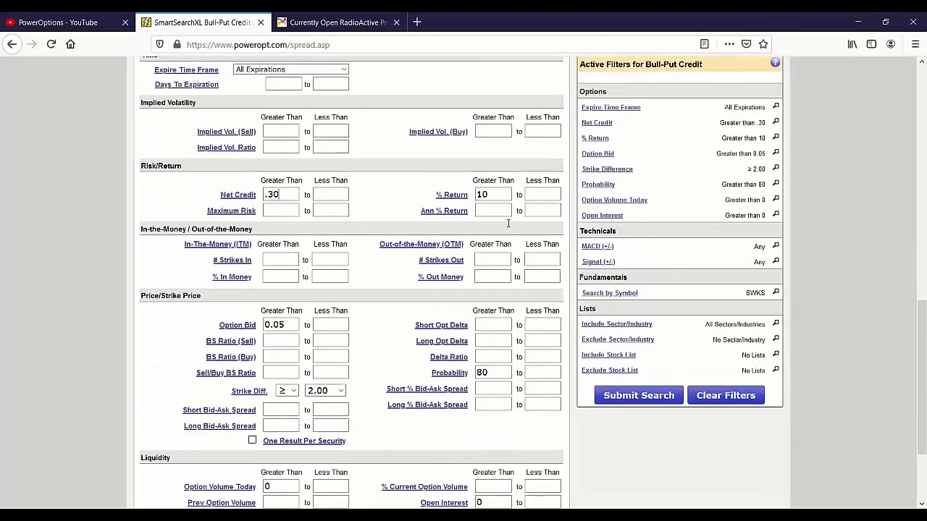
{"action": "left_click", "coordinate": [484, 372]}
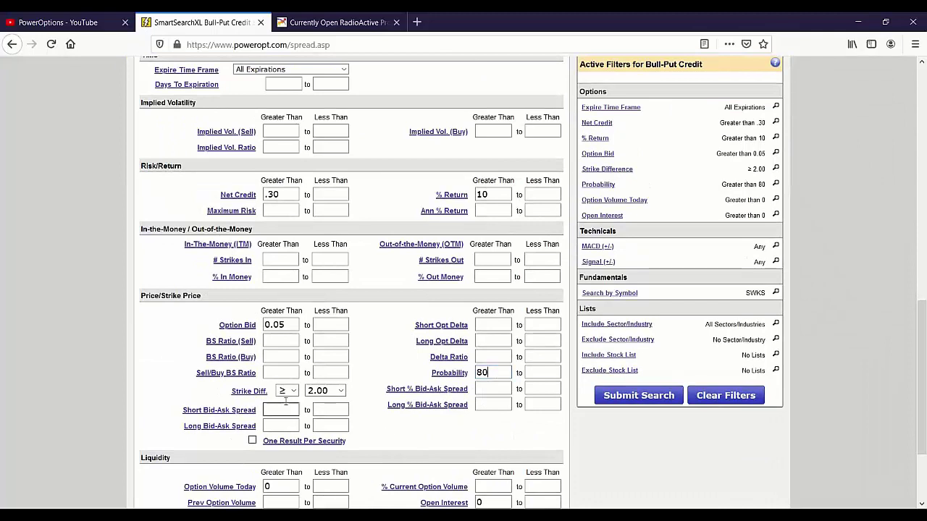
{"action": "left_click", "coordinate": [290, 326]}
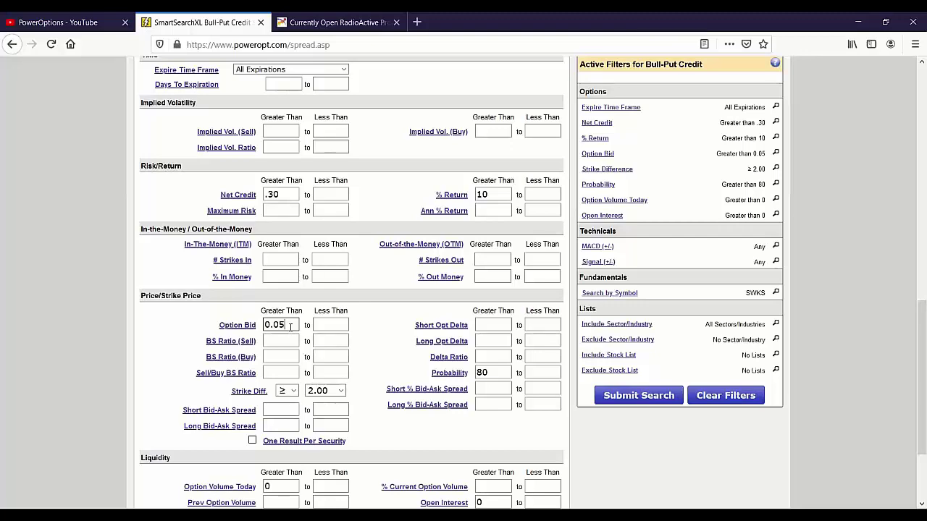
{"action": "scroll", "coordinate": [290, 327], "scroll_direction": "down", "scroll_amount": 3}
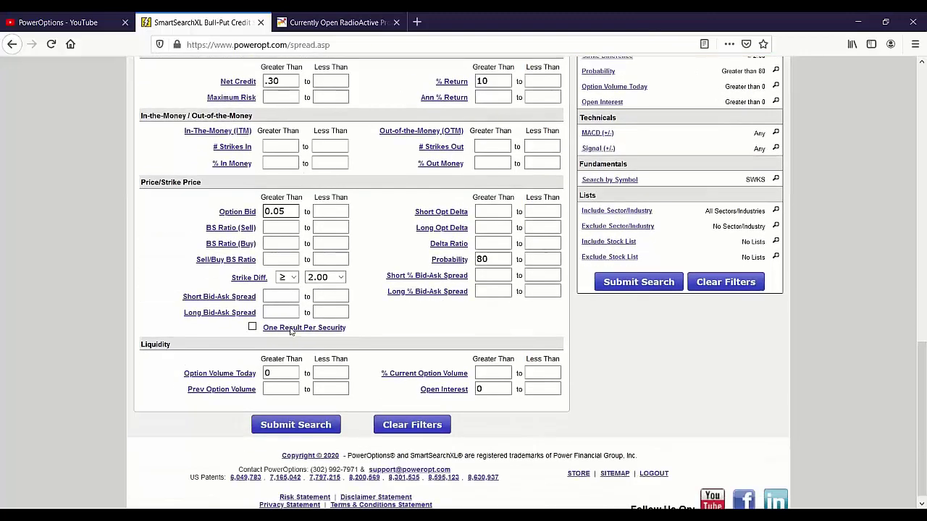
{"action": "double_click", "coordinate": [291, 204]}
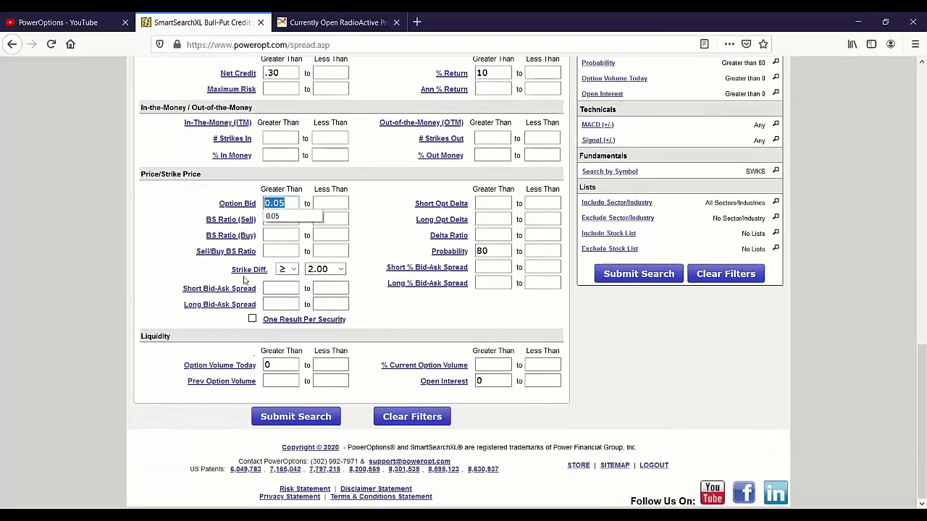
{"action": "left_click", "coordinate": [277, 367]}
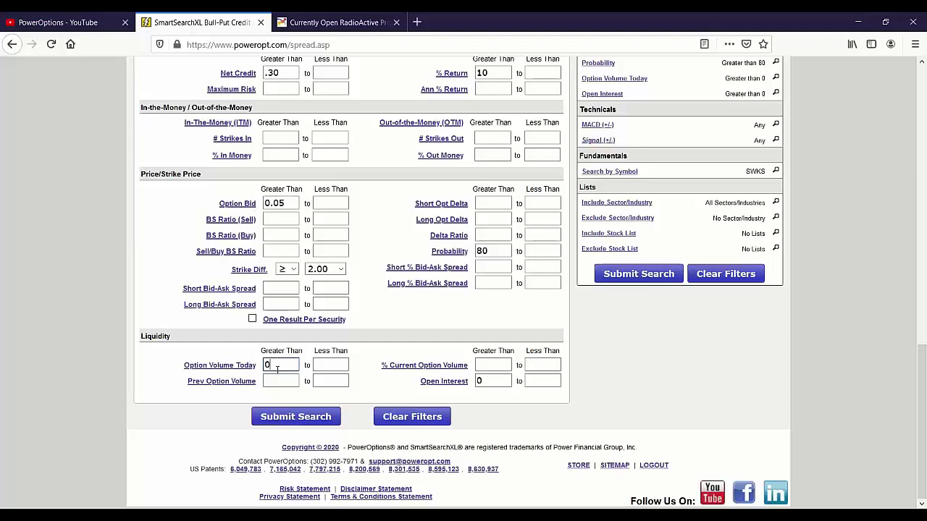
{"action": "left_click", "coordinate": [482, 384]}
{"action": "scroll", "coordinate": [399, 305], "scroll_direction": "up", "scroll_amount": 4}
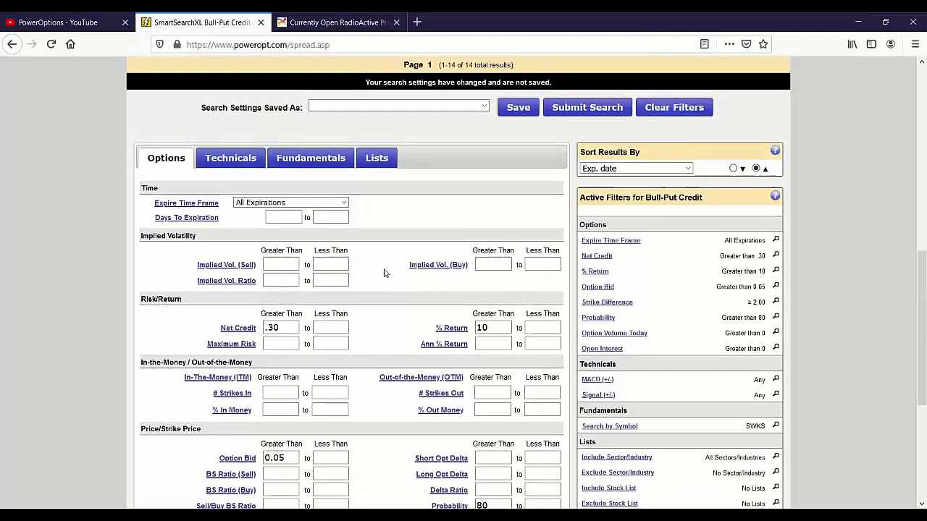
Remove the minimum for Option Volume Today, rerun the SWKS search and look through the results
{"action": "scroll", "coordinate": [384, 271], "scroll_direction": "down", "scroll_amount": 2}
{"action": "scroll", "coordinate": [383, 273], "scroll_direction": "down", "scroll_amount": 2}
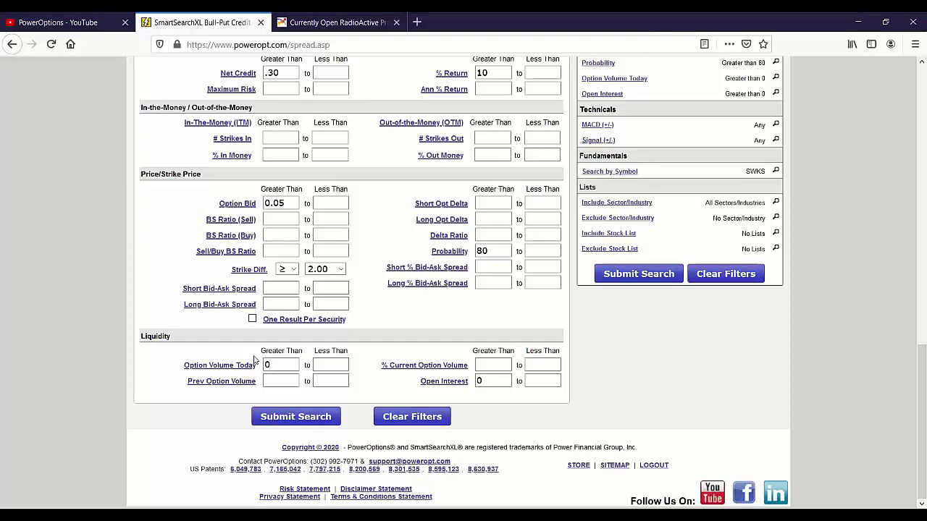
{"action": "key", "text": "Return"}
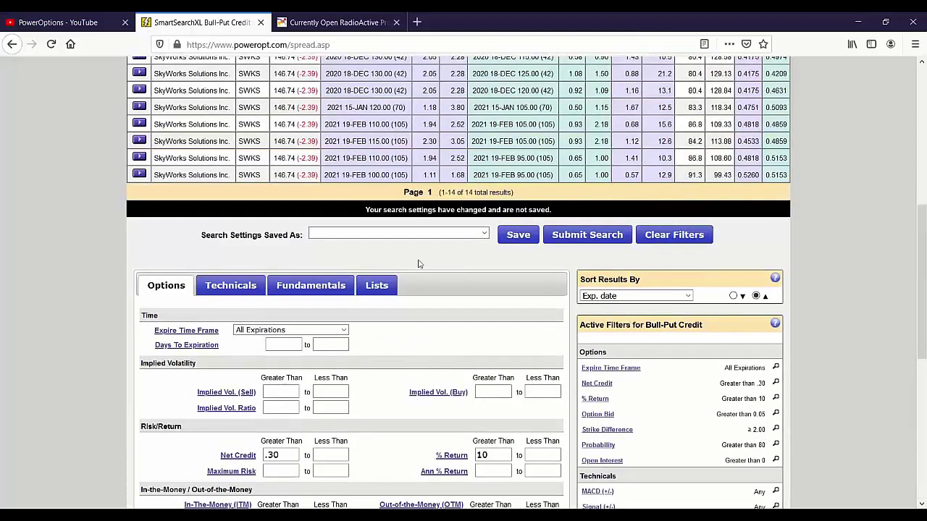
{"action": "left_click", "coordinate": [592, 239]}
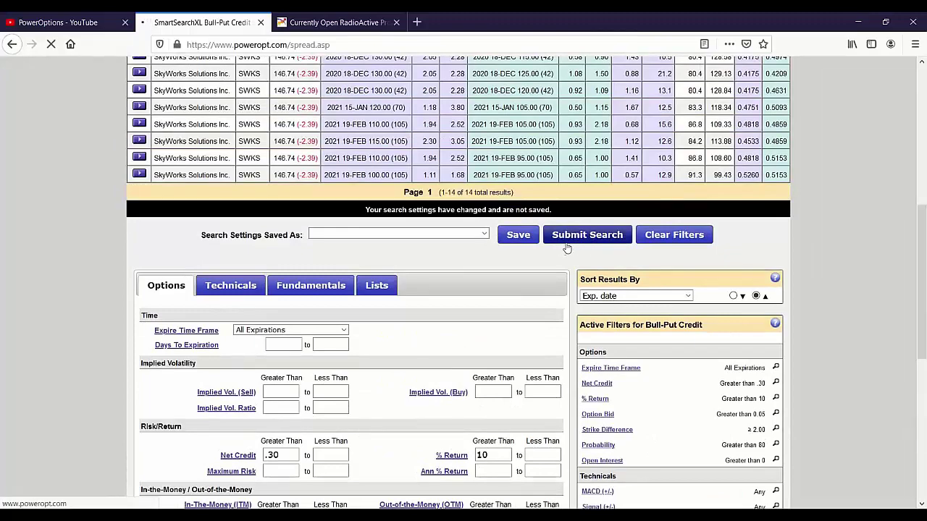
{"action": "scroll", "coordinate": [562, 251], "scroll_direction": "down", "scroll_amount": 5}
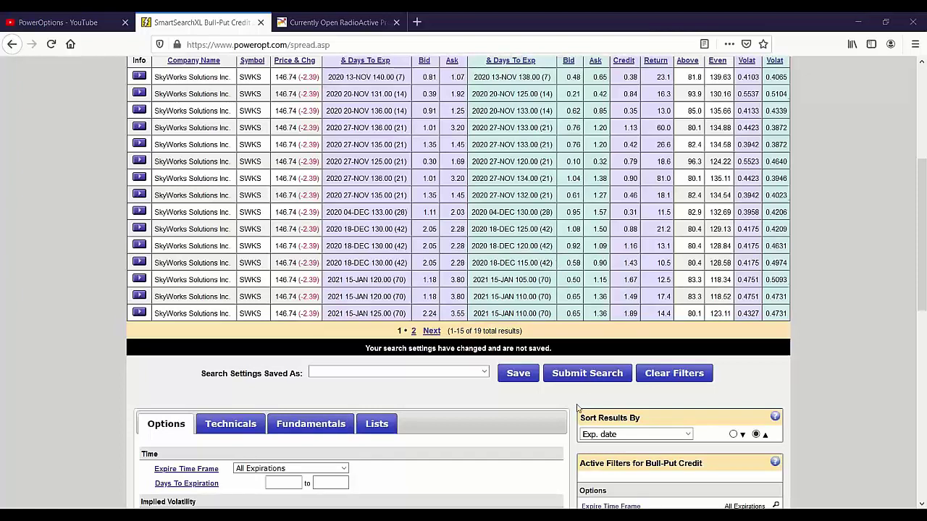
{"action": "scroll", "coordinate": [579, 405], "scroll_direction": "down", "scroll_amount": 2}
{"action": "scroll", "coordinate": [490, 274], "scroll_direction": "up", "scroll_amount": 6}
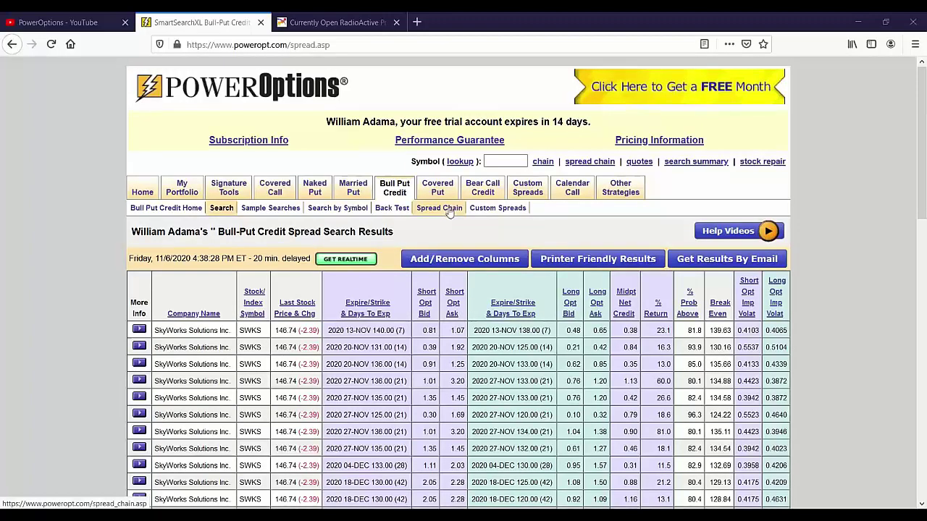
Clear the SWKS symbol from the fundamentals filters and run the search across all securities
{"action": "scroll", "coordinate": [449, 211], "scroll_direction": "down", "scroll_amount": 15}
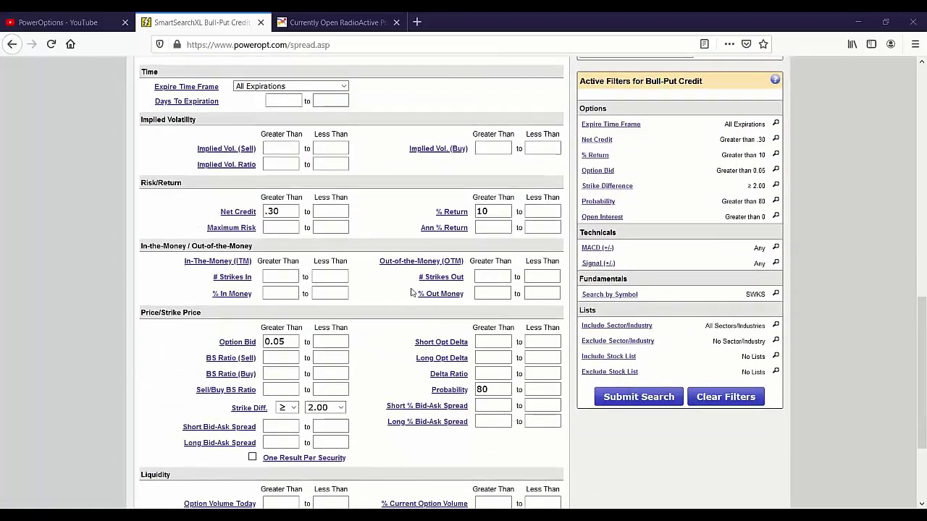
{"action": "scroll", "coordinate": [296, 252], "scroll_direction": "up", "scroll_amount": 3}
{"action": "left_click", "coordinate": [311, 169]}
{"action": "left_click_drag", "start_coordinate": [320, 358], "coordinate": [265, 359]}
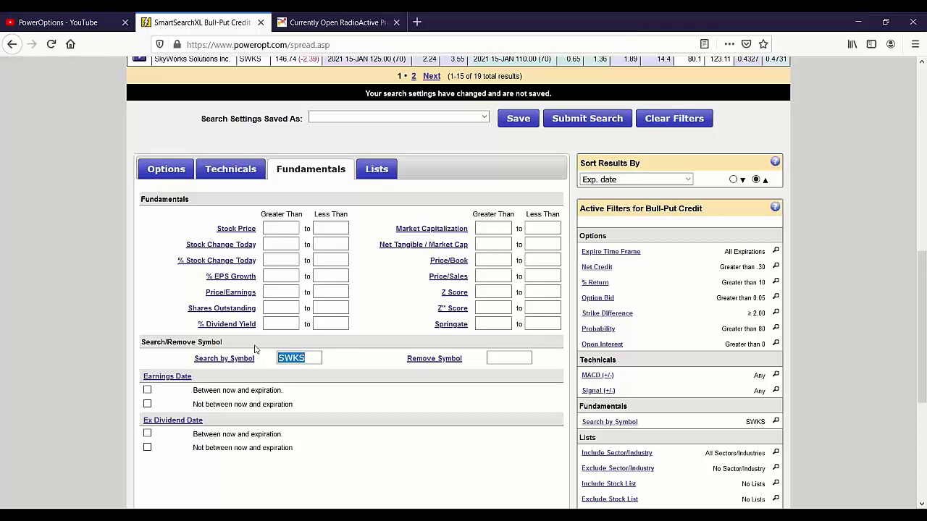
{"action": "key", "text": "BackSpace"}
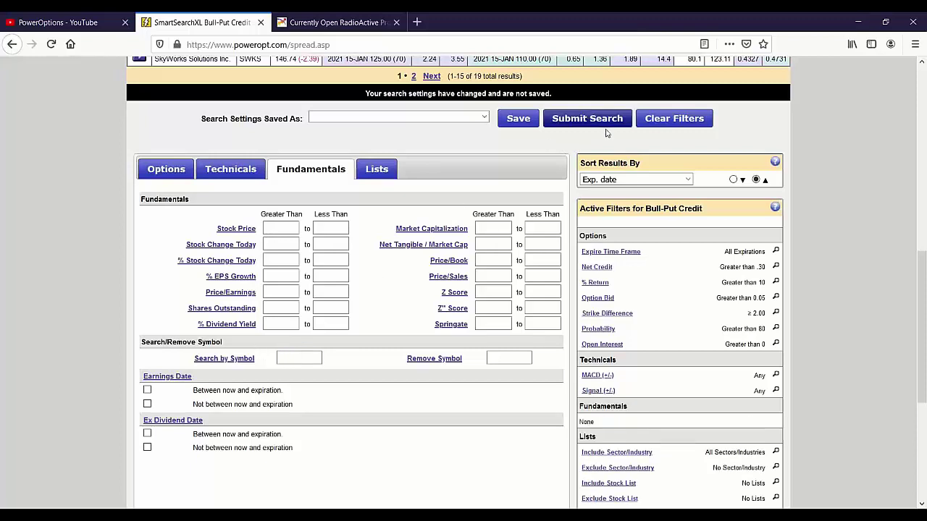
{"action": "left_click", "coordinate": [605, 124]}
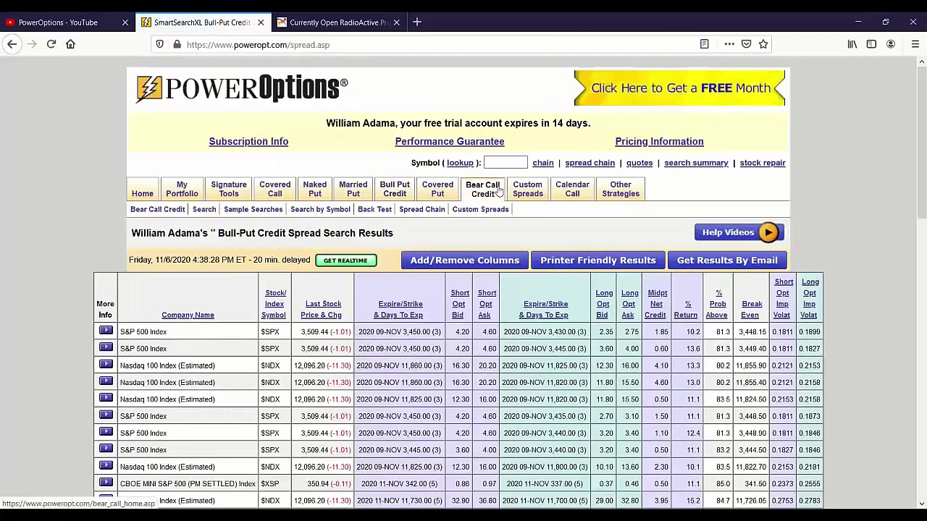
Examine the result total and spreads for all securities, and review the risk/return, strike price and option bid filters
{"action": "scroll", "coordinate": [497, 189], "scroll_direction": "down", "scroll_amount": 3}
{"action": "left_click_drag", "start_coordinate": [497, 333], "coordinate": [572, 334]}
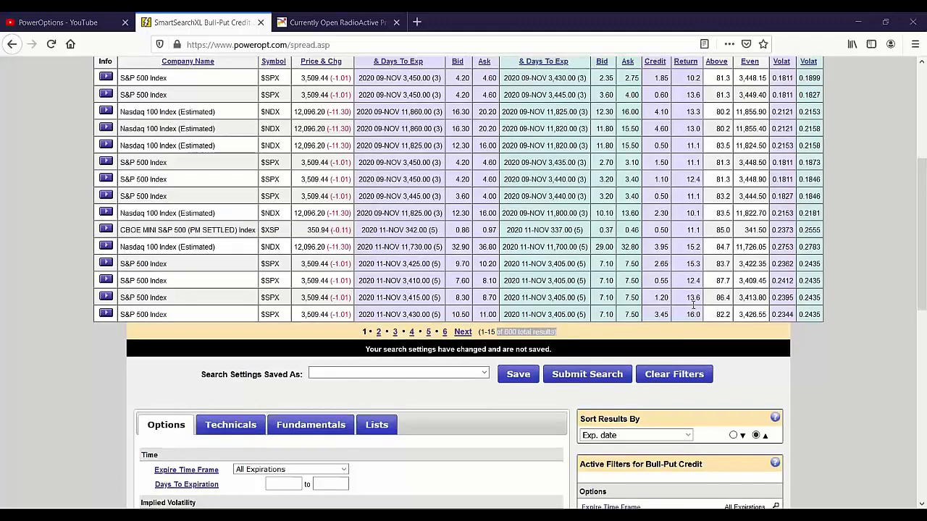
{"action": "scroll", "coordinate": [145, 194], "scroll_direction": "up", "scroll_amount": 3}
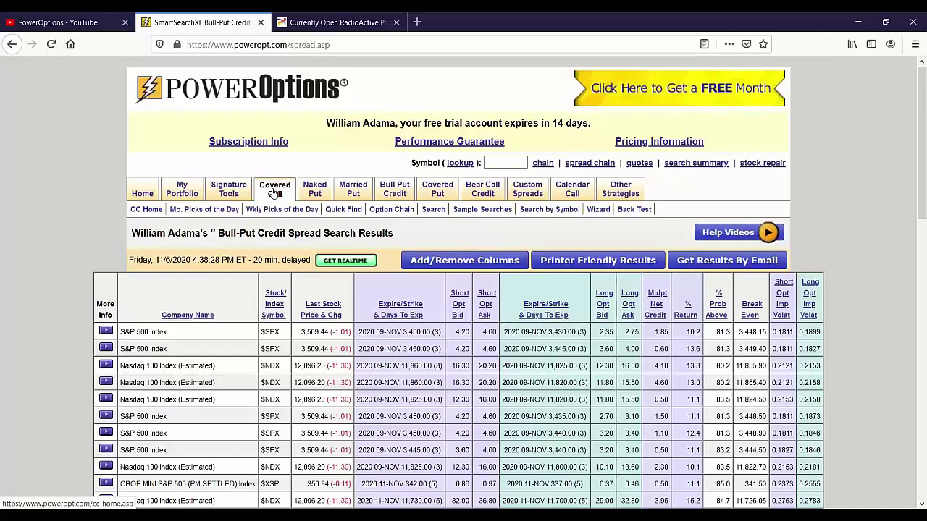
{"action": "scroll", "coordinate": [274, 191], "scroll_direction": "down", "scroll_amount": 10}
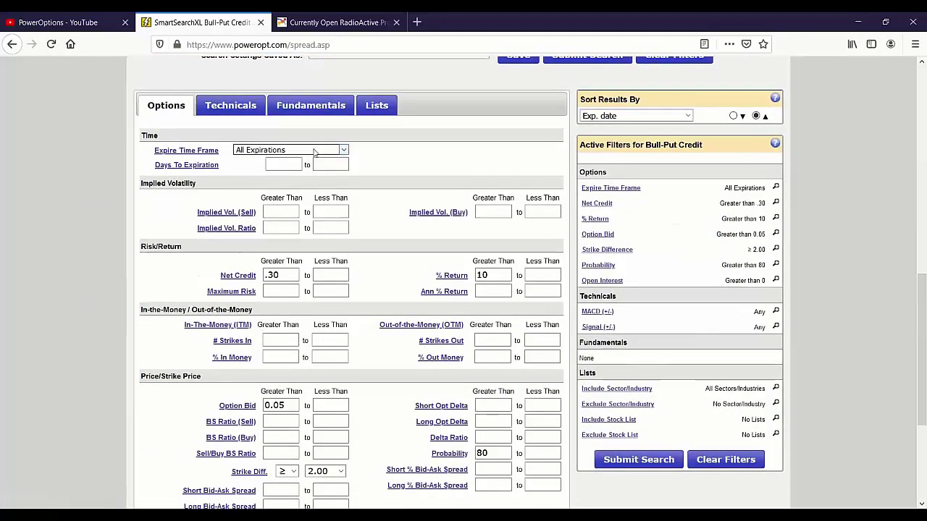
{"action": "double_click", "coordinate": [275, 275]}
{"action": "double_click", "coordinate": [483, 275]}
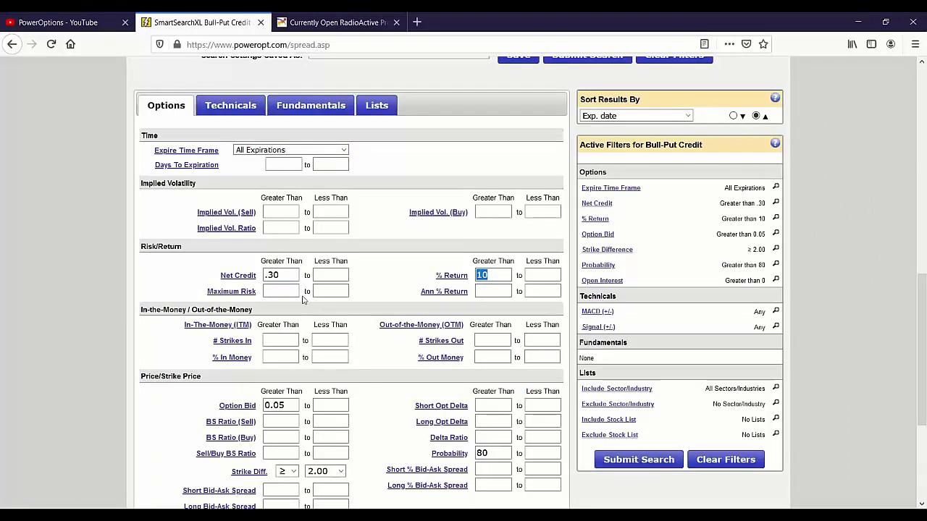
{"action": "scroll", "coordinate": [304, 289], "scroll_direction": "down", "scroll_amount": 5}
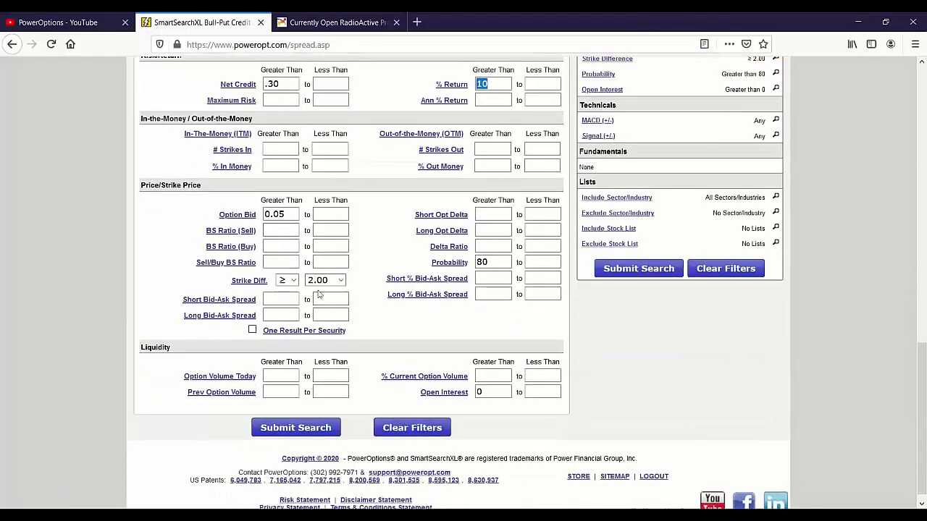
{"action": "left_click", "coordinate": [289, 214]}
{"action": "left_click", "coordinate": [492, 149]}
{"action": "scroll", "coordinate": [385, 321], "scroll_direction": "up", "scroll_amount": 5}
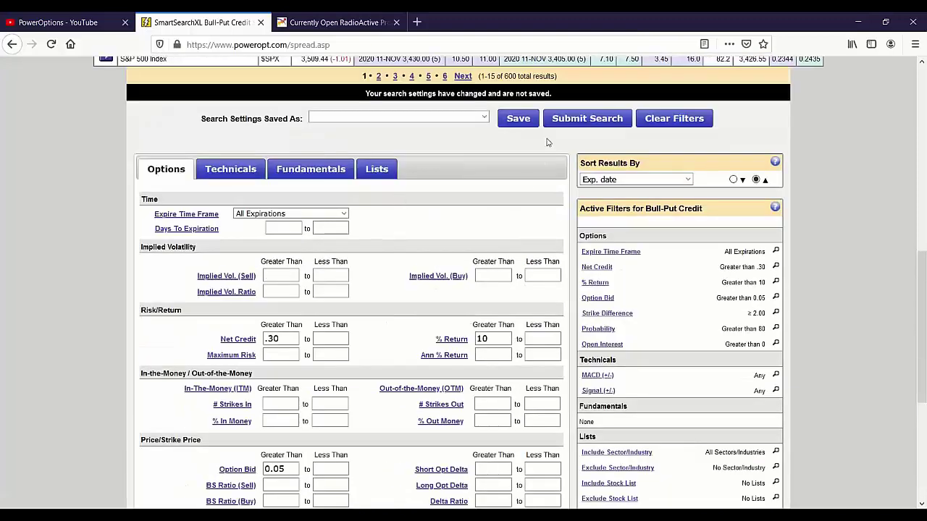
Restrict the bull put credit search to the symbol NFLX in the fundamentals filters and run it
{"action": "left_click", "coordinate": [289, 178]}
{"action": "left_click", "coordinate": [304, 360]}
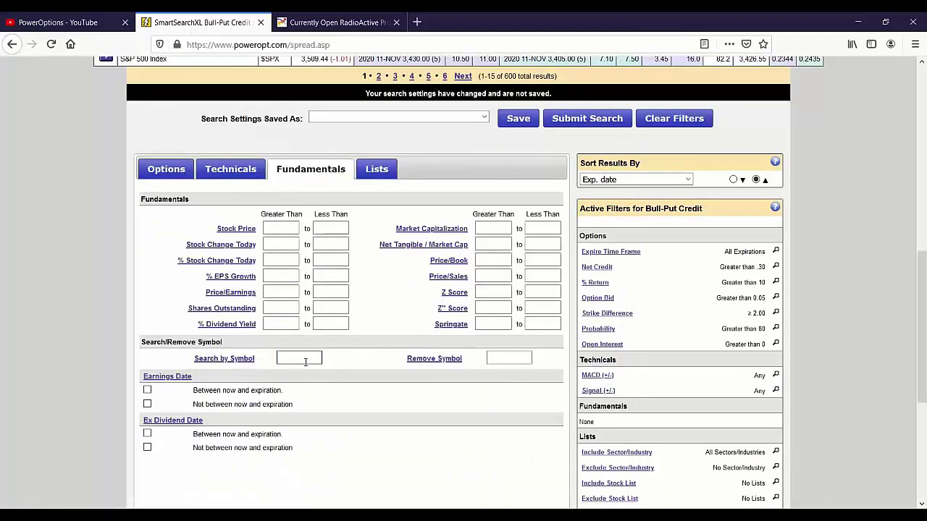
{"action": "type", "text": "NFLX"}
{"action": "left_click", "coordinate": [317, 378]}
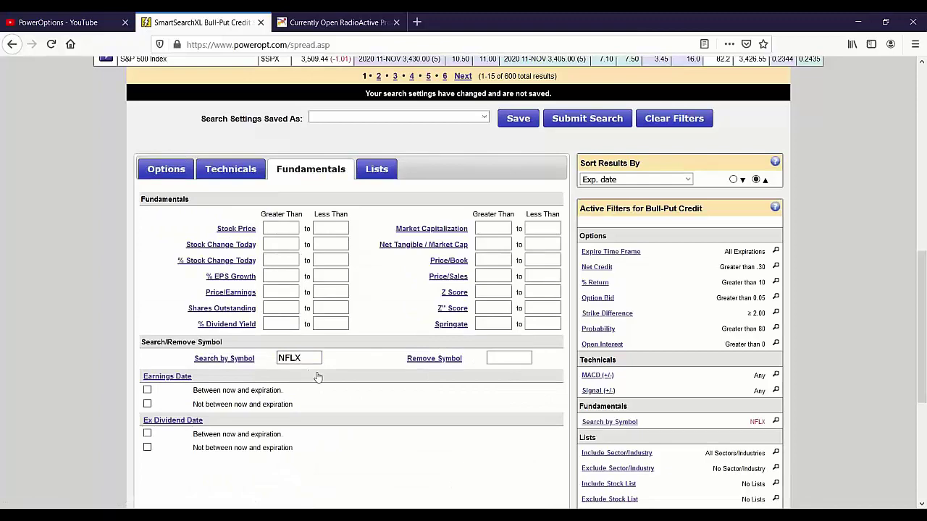
{"action": "left_click", "coordinate": [586, 121]}
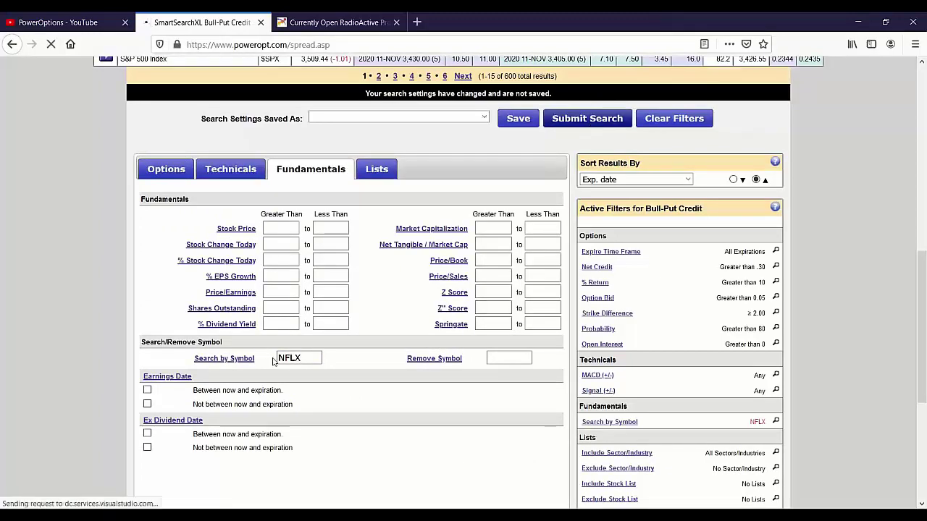
Page through the NFLX spread results to the last page and check the days to expiration of the furthest spread
{"action": "scroll", "coordinate": [282, 360], "scroll_direction": "down", "scroll_amount": 3}
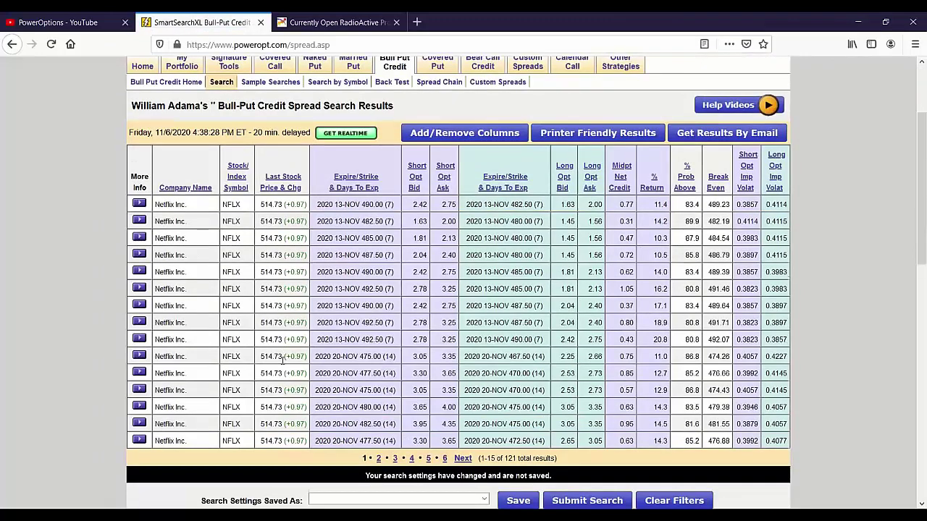
{"action": "scroll", "coordinate": [283, 360], "scroll_direction": "down", "scroll_amount": 3}
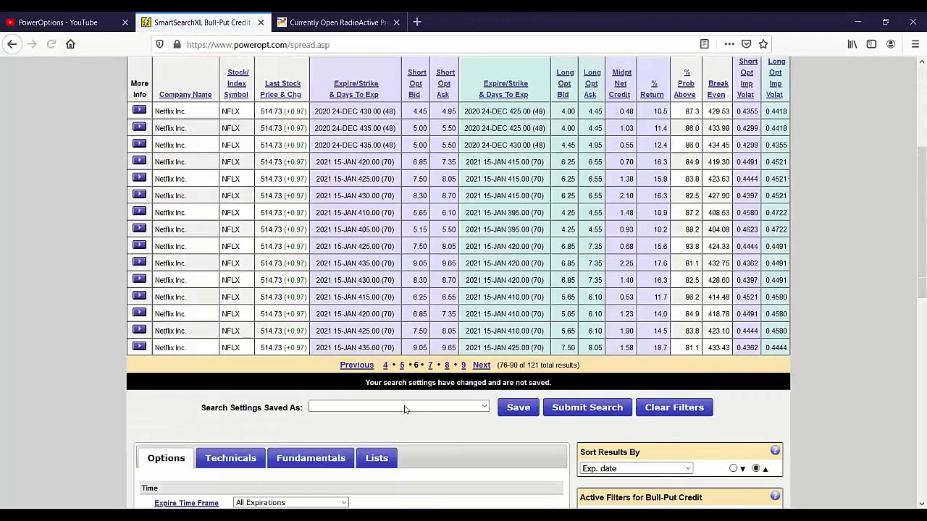
{"action": "scroll", "coordinate": [402, 409], "scroll_direction": "down", "scroll_amount": 1}
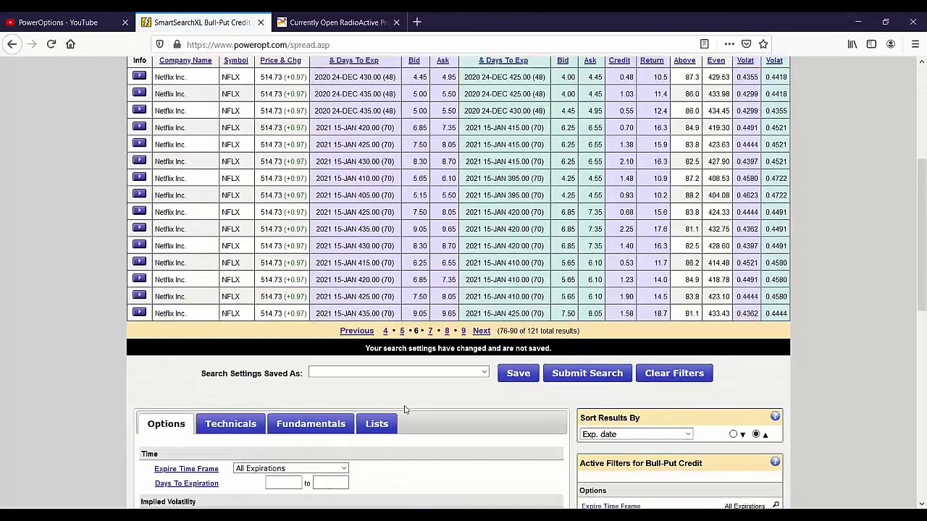
{"action": "left_click", "coordinate": [464, 331]}
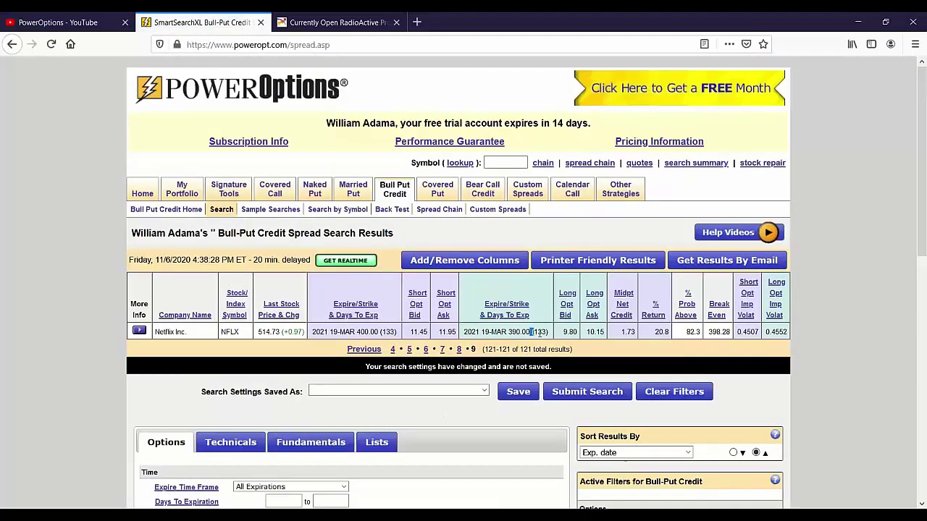
{"action": "left_click_drag", "start_coordinate": [539, 333], "coordinate": [549, 333]}
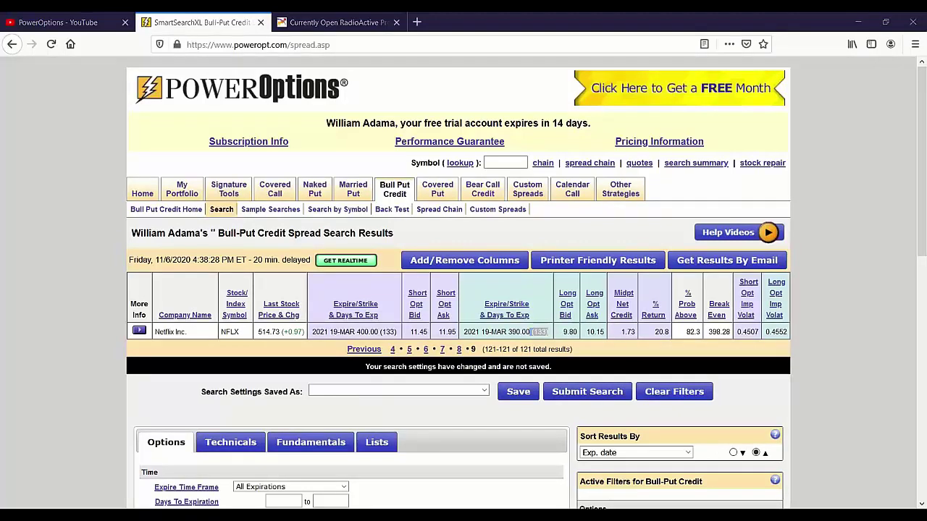
Return to the home page and look up the stock quote details for SPY
{"action": "left_click", "coordinate": [134, 194]}
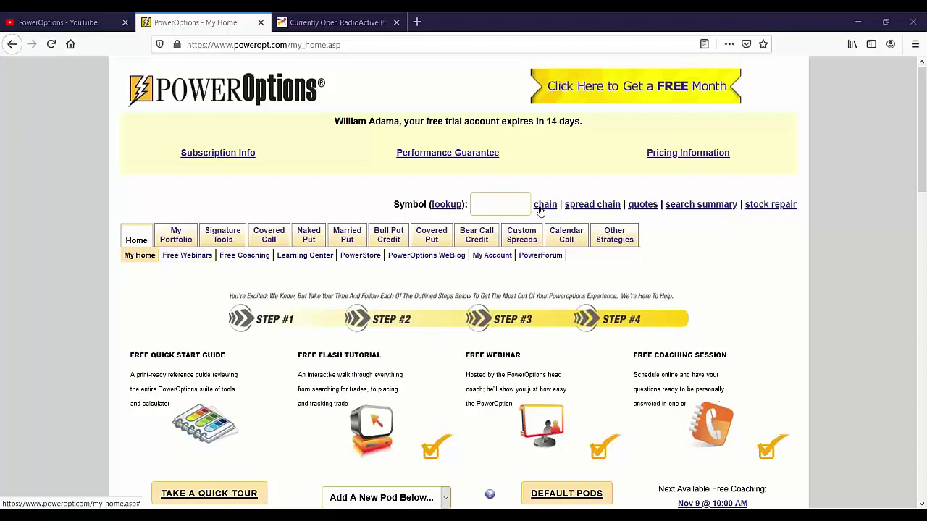
{"action": "left_click", "coordinate": [500, 201]}
{"action": "type", "text": "SPY"}
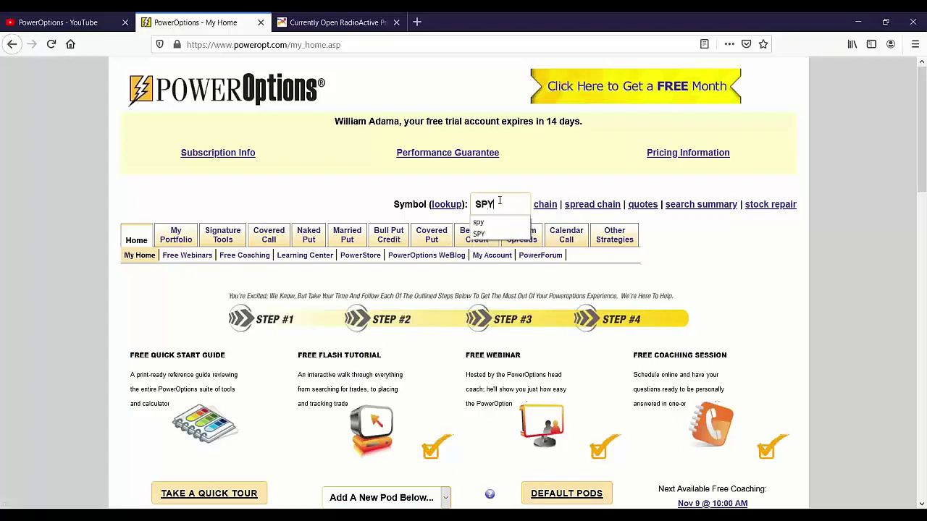
{"action": "left_click", "coordinate": [641, 208]}
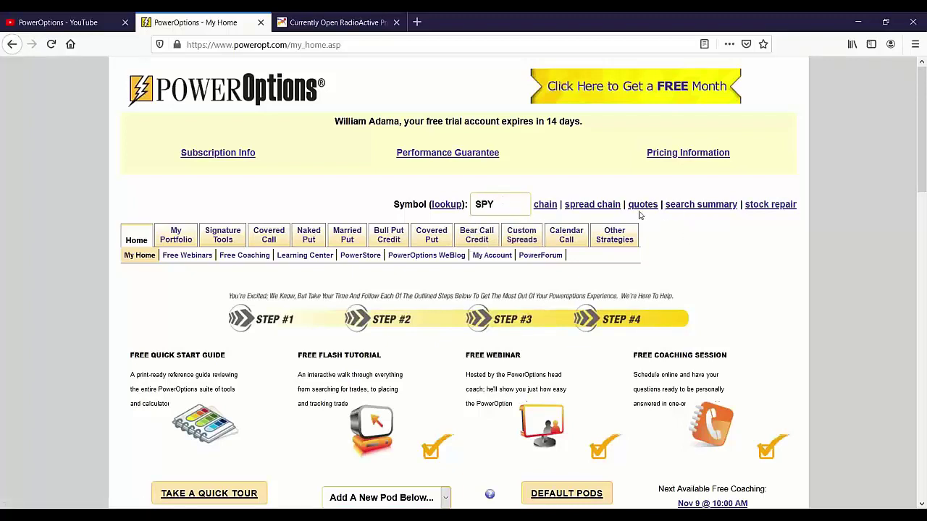
{"action": "left_click", "coordinate": [641, 210]}
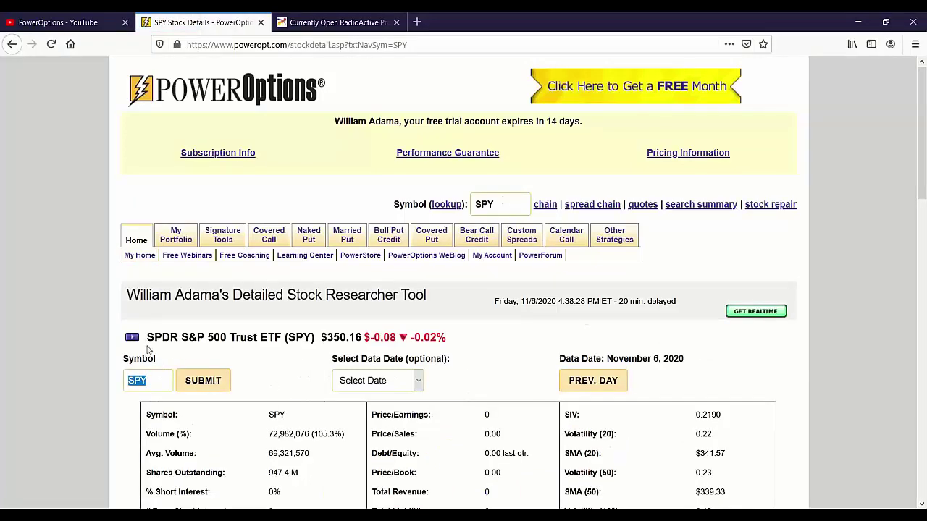
Open the BigCharts chart for SPY and examine the price swings, Bollinger Bands, MACD, RSI and volume
{"action": "left_click", "coordinate": [133, 338]}
{"action": "mouse_move", "coordinate": [183, 388]}
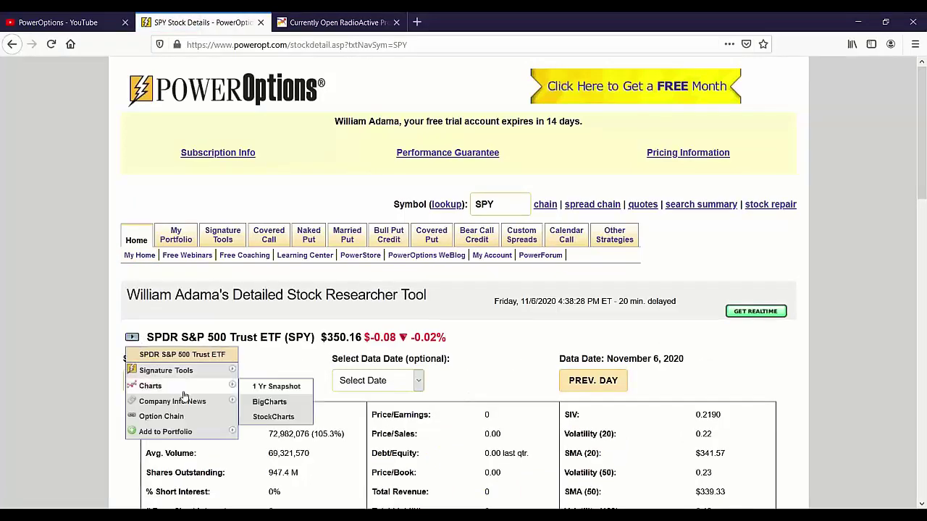
{"action": "left_click", "coordinate": [294, 404]}
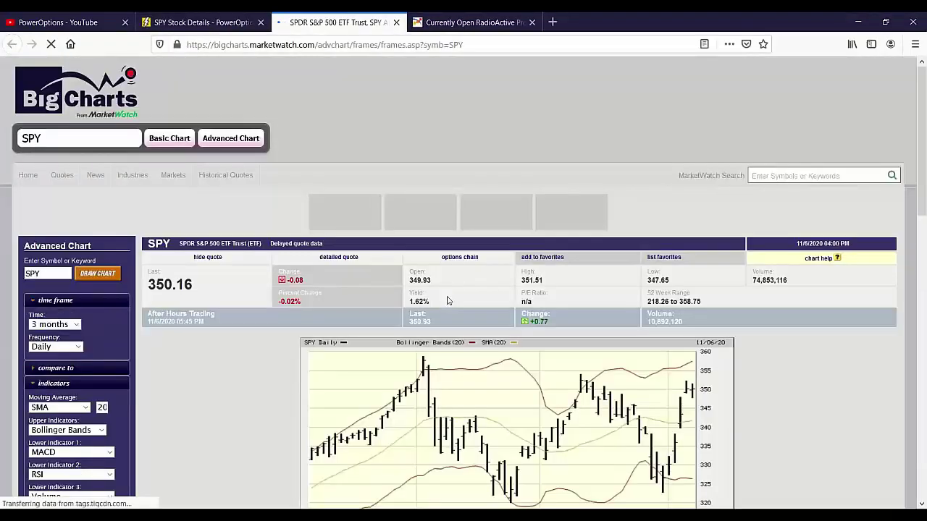
{"action": "scroll", "coordinate": [447, 304], "scroll_direction": "down", "scroll_amount": 3}
{"action": "scroll", "coordinate": [447, 313], "scroll_direction": "down", "scroll_amount": 2}
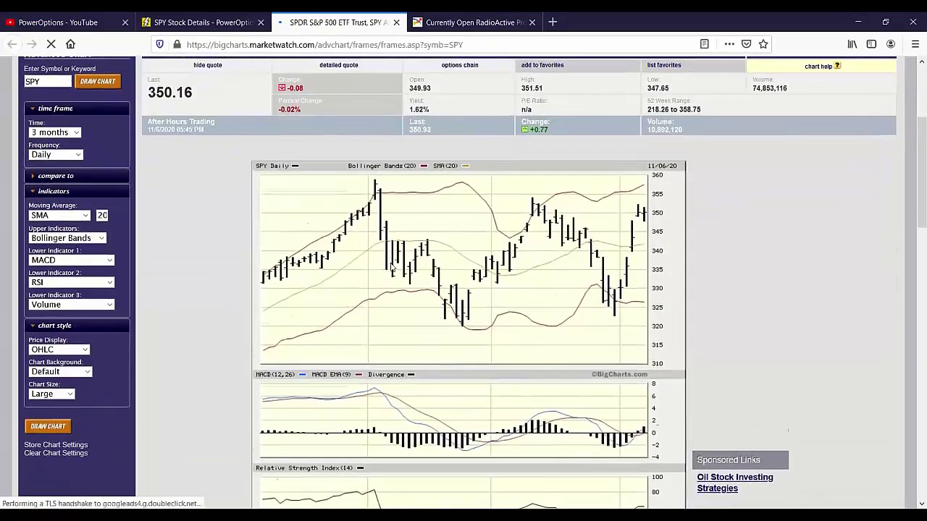
{"action": "scroll", "coordinate": [393, 266], "scroll_direction": "down", "scroll_amount": 2}
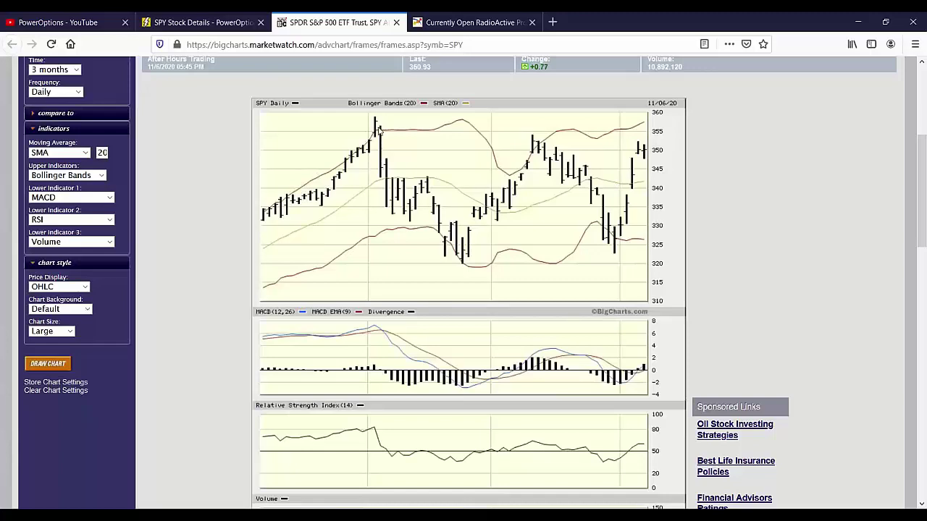
{"action": "scroll", "coordinate": [381, 134], "scroll_direction": "down", "scroll_amount": 5}
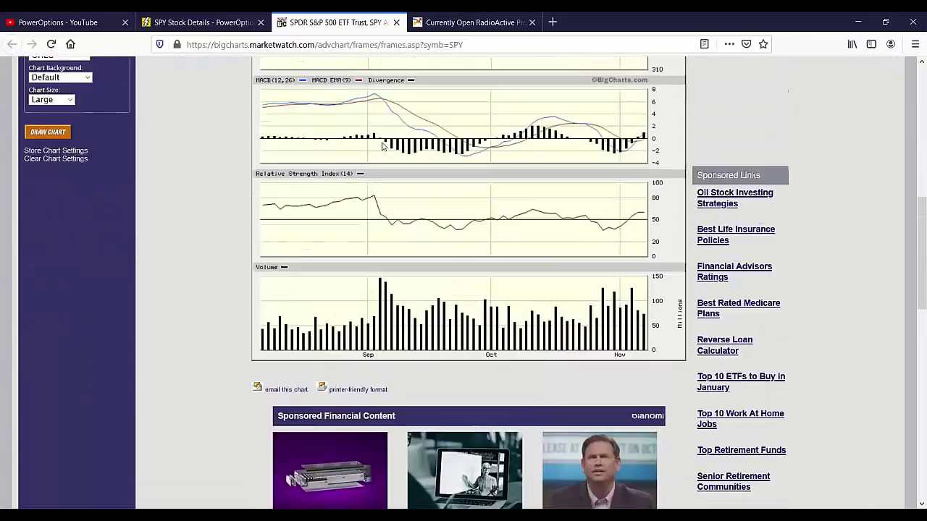
{"action": "scroll", "coordinate": [383, 146], "scroll_direction": "up", "scroll_amount": 5}
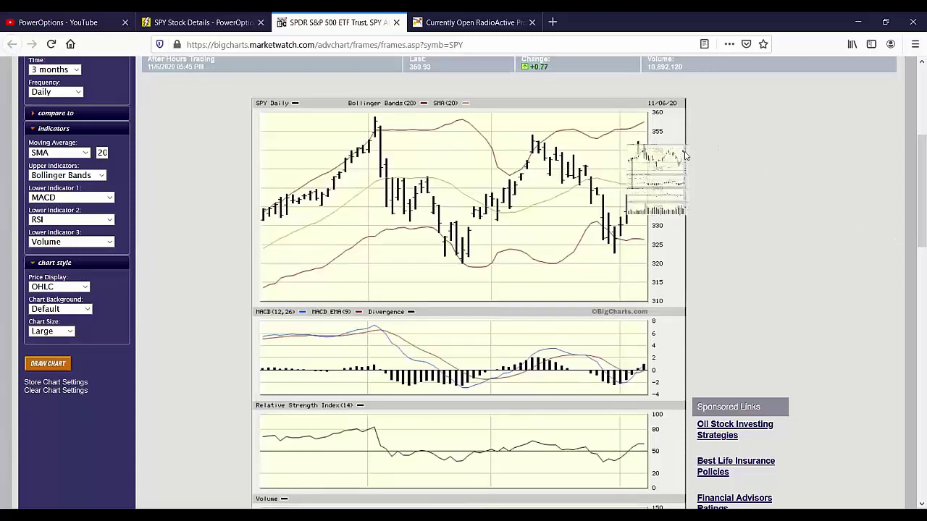
{"action": "scroll", "coordinate": [650, 154], "scroll_direction": "up", "scroll_amount": 3}
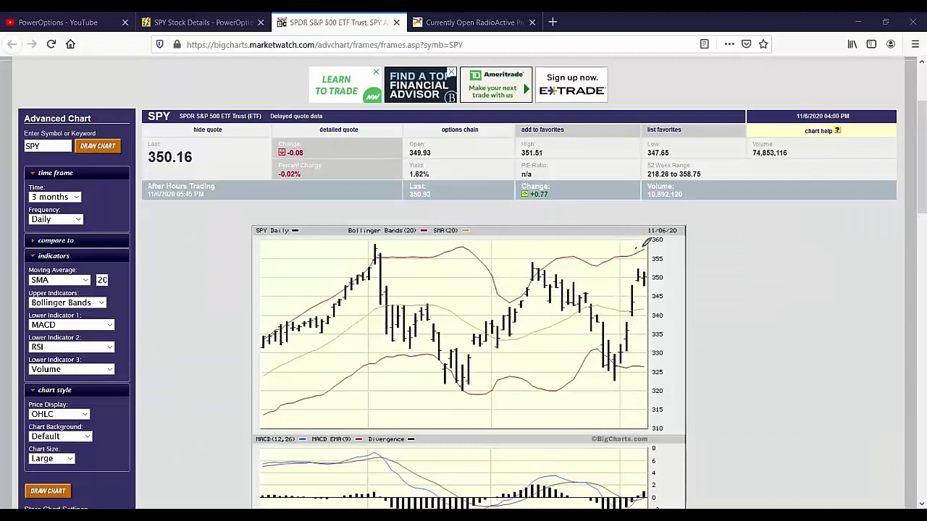
Circle SPY's latest price bars, trace its price swings on the chart, and sketch V-shaped and flat-bottomed patterns beside it
{"action": "mouse_move", "coordinate": [641, 247]}
{"action": "left_mouse_down"}
{"action": "mouse_move", "coordinate": [622, 267]}
{"action": "mouse_move", "coordinate": [655, 290]}
{"action": "mouse_move", "coordinate": [663, 270]}
{"action": "left_mouse_up"}
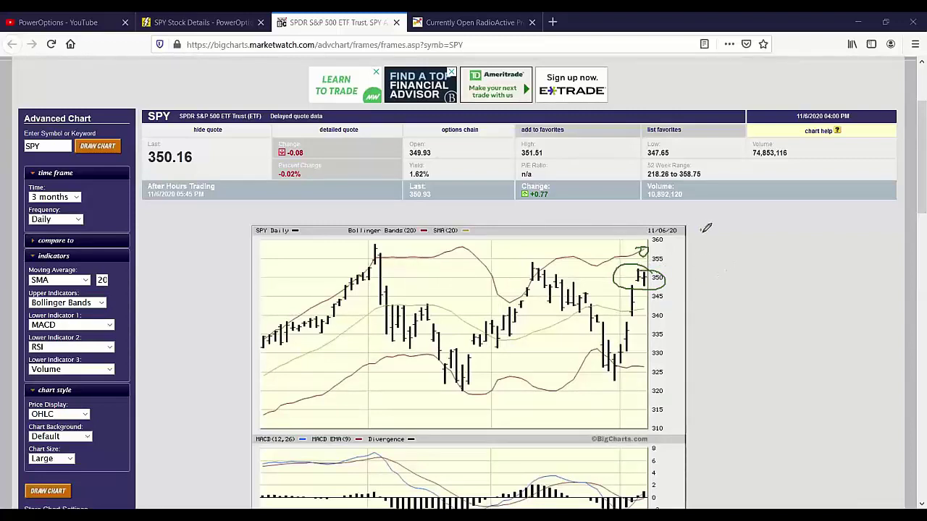
{"action": "mouse_move", "coordinate": [701, 230]}
{"action": "left_mouse_down"}
{"action": "mouse_move", "coordinate": [729, 274]}
{"action": "mouse_move", "coordinate": [780, 211]}
{"action": "left_mouse_up"}
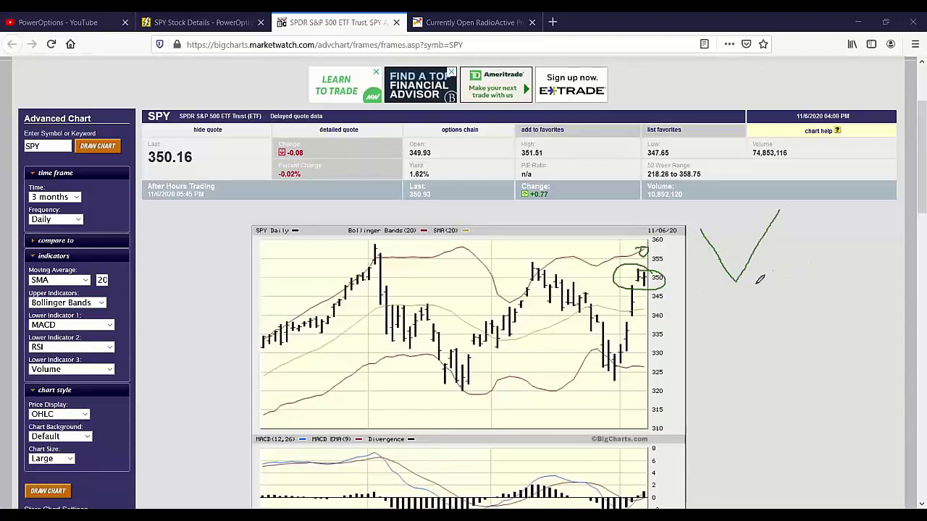
{"action": "mouse_move", "coordinate": [767, 249]}
{"action": "left_mouse_down"}
{"action": "mouse_move", "coordinate": [782, 284]}
{"action": "mouse_move", "coordinate": [842, 284]}
{"action": "mouse_move", "coordinate": [885, 230]}
{"action": "left_mouse_up"}
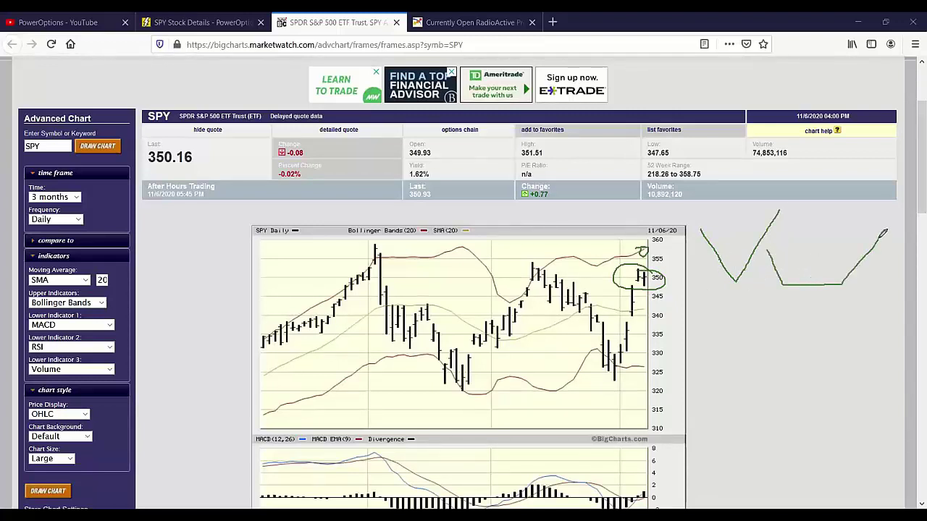
{"action": "mouse_move", "coordinate": [381, 281]}
{"action": "left_mouse_down"}
{"action": "mouse_move", "coordinate": [457, 341]}
{"action": "mouse_move", "coordinate": [542, 292]}
{"action": "mouse_move", "coordinate": [608, 304]}
{"action": "mouse_move", "coordinate": [635, 337]}
{"action": "left_mouse_up"}
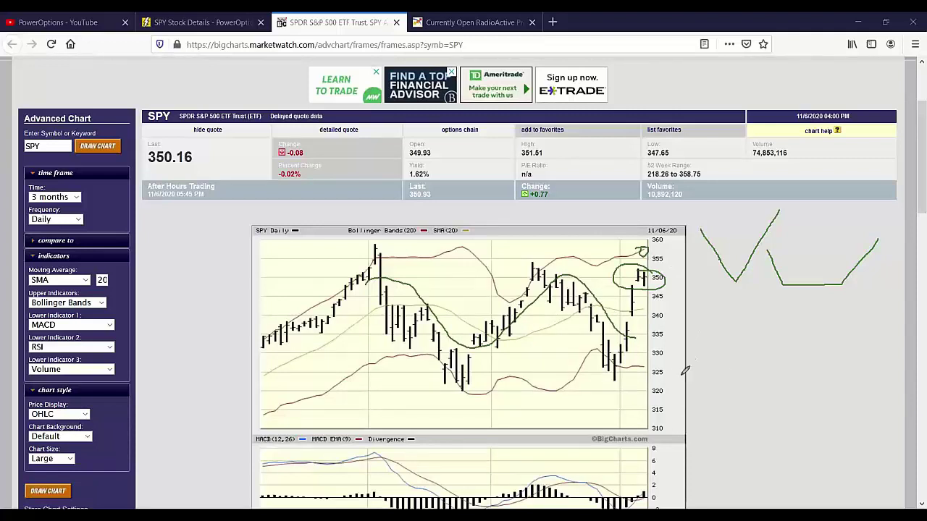
Sketch an inverted V and a flat-topped pattern beside the chart, marking the inverted V's peak and horizontal levels
{"action": "mouse_move", "coordinate": [704, 396]}
{"action": "left_mouse_down"}
{"action": "mouse_move", "coordinate": [733, 313]}
{"action": "mouse_move", "coordinate": [786, 390]}
{"action": "mouse_move", "coordinate": [851, 330]}
{"action": "mouse_move", "coordinate": [894, 390]}
{"action": "left_mouse_up"}
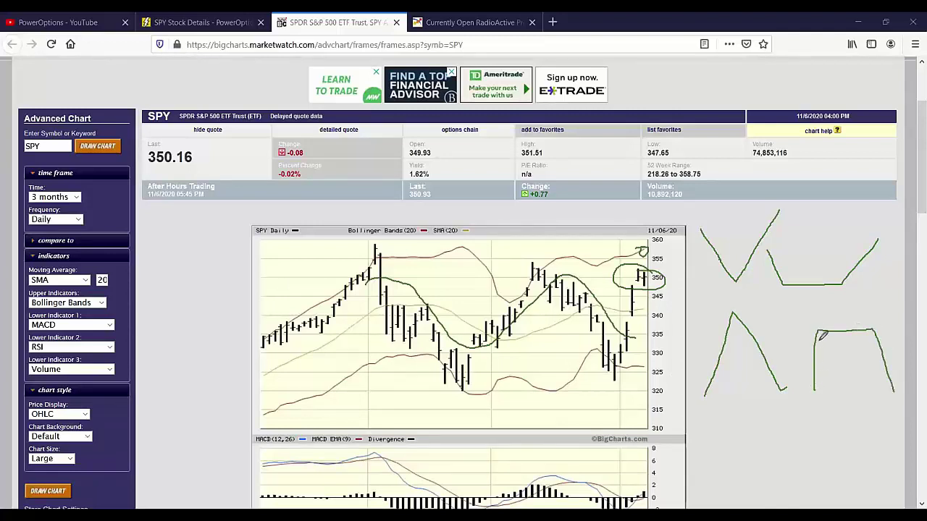
{"action": "left_click", "coordinate": [870, 345]}
{"action": "left_click_drag", "start_coordinate": [785, 389], "coordinate": [802, 390]}
{"action": "left_click_drag", "start_coordinate": [707, 395], "coordinate": [657, 399]}
{"action": "mouse_move", "coordinate": [737, 293]}
{"action": "left_mouse_down"}
{"action": "mouse_move", "coordinate": [756, 306]}
{"action": "mouse_move", "coordinate": [697, 297]}
{"action": "left_mouse_up"}
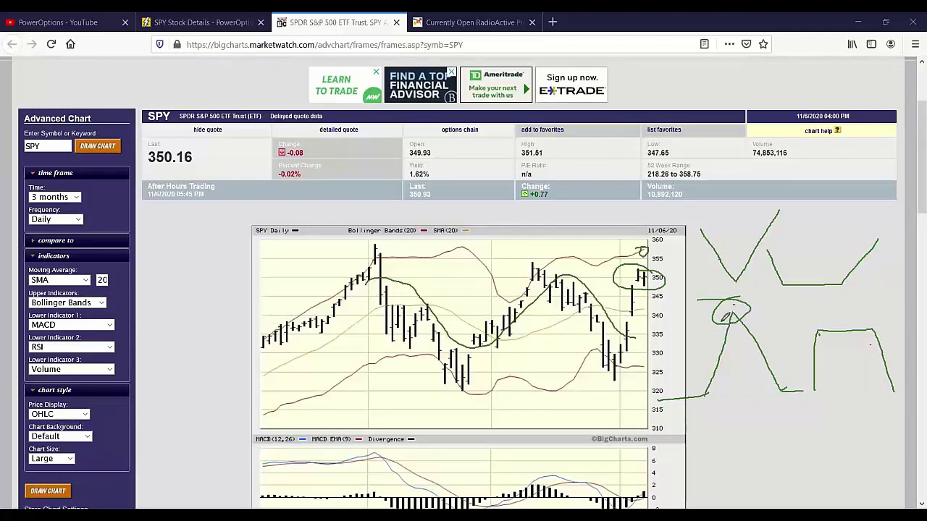
{"action": "mouse_move", "coordinate": [723, 339]}
{"action": "left_mouse_down"}
{"action": "mouse_move", "coordinate": [773, 335]}
{"action": "mouse_move", "coordinate": [692, 340]}
{"action": "mouse_move", "coordinate": [780, 341]}
{"action": "left_mouse_up"}
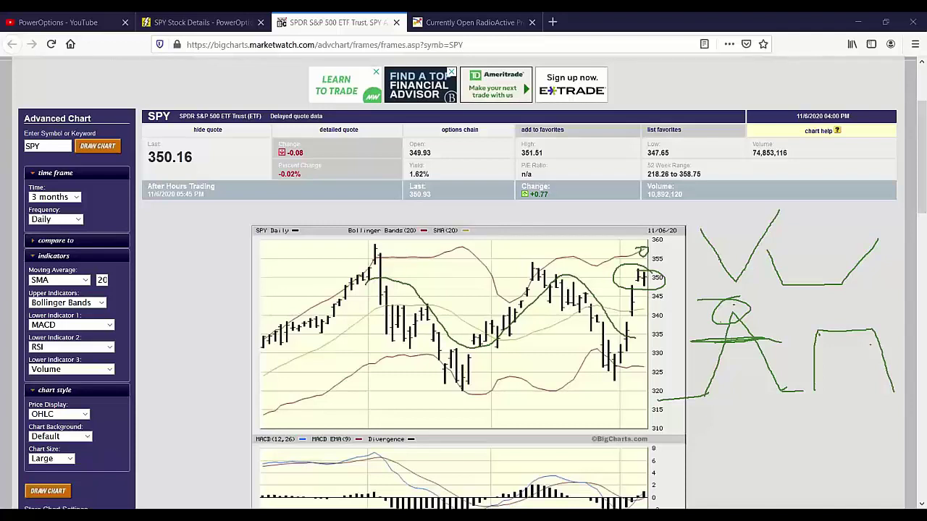
Clear all drawings, sketch a single V pattern beside the chart, and leave drawing mode
{"action": "key", "text": "e"}
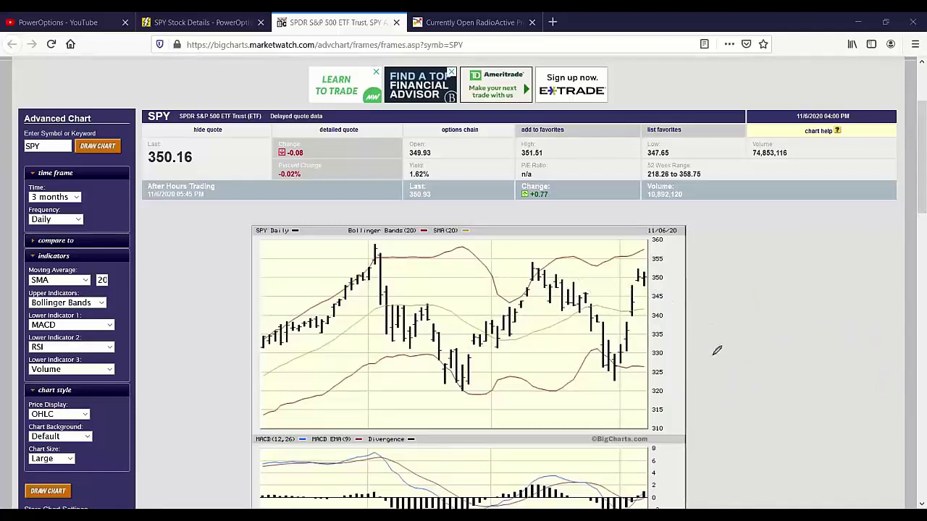
{"action": "mouse_move", "coordinate": [705, 229]}
{"action": "left_mouse_down"}
{"action": "mouse_move", "coordinate": [714, 278]}
{"action": "mouse_move", "coordinate": [757, 230]}
{"action": "left_mouse_up"}
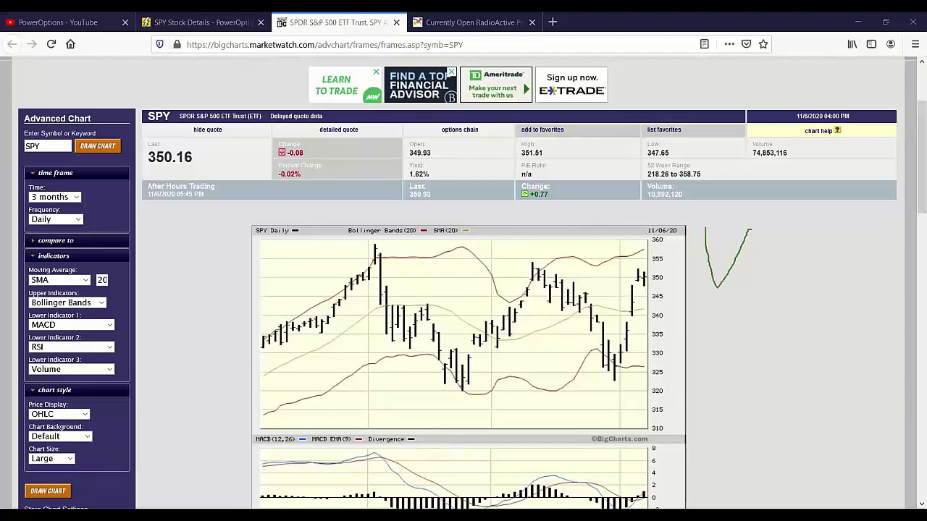
{"action": "key", "text": "Escape"}
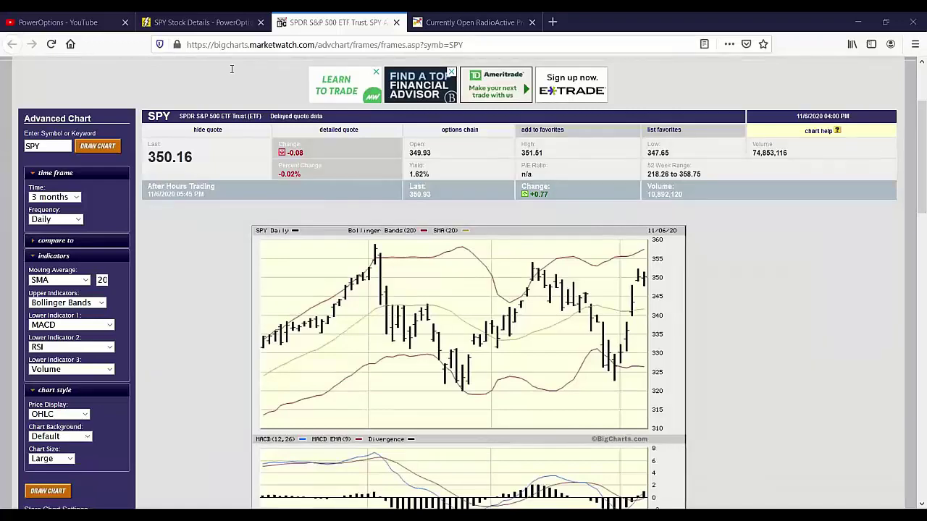
Switch back to PowerOptions and open the portfolio Bull Puts OCT 26
{"action": "left_click", "coordinate": [221, 18]}
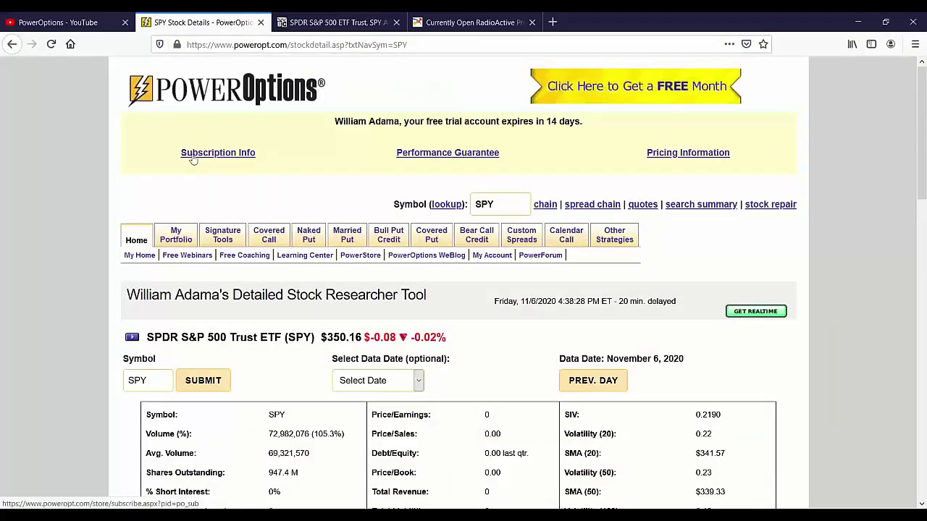
{"action": "mouse_move", "coordinate": [176, 235]}
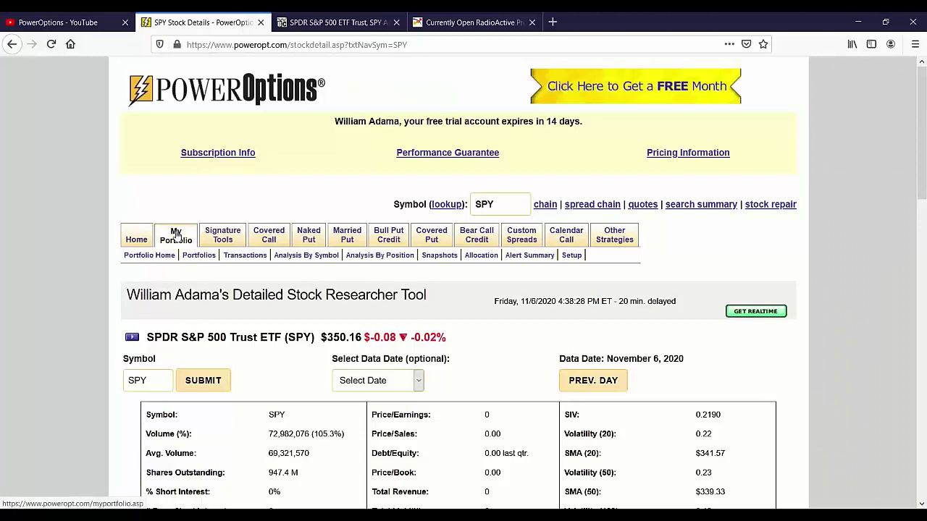
{"action": "left_click", "coordinate": [210, 257]}
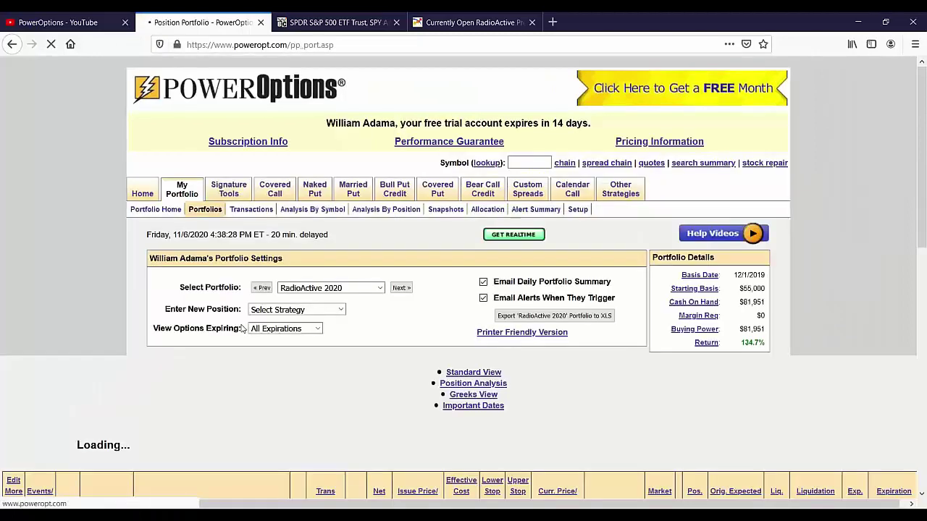
{"action": "left_click", "coordinate": [331, 289]}
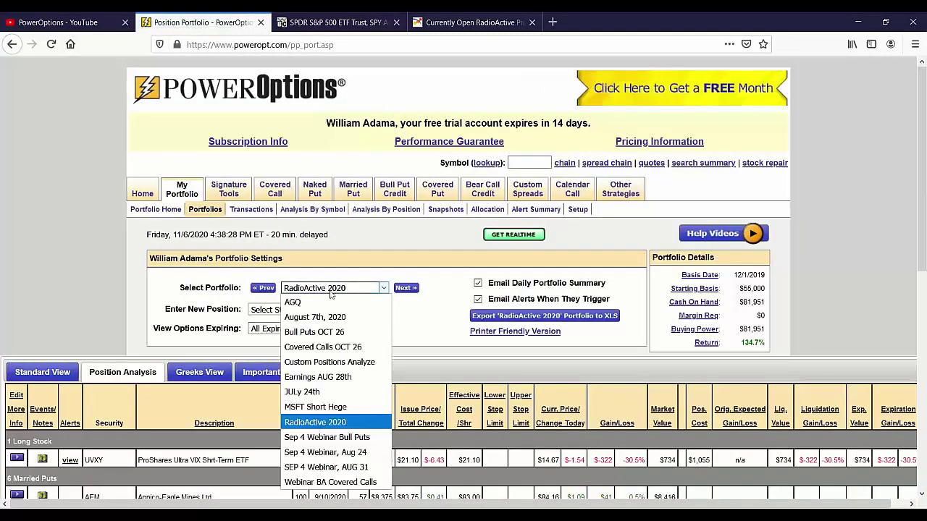
{"action": "left_click", "coordinate": [319, 332]}
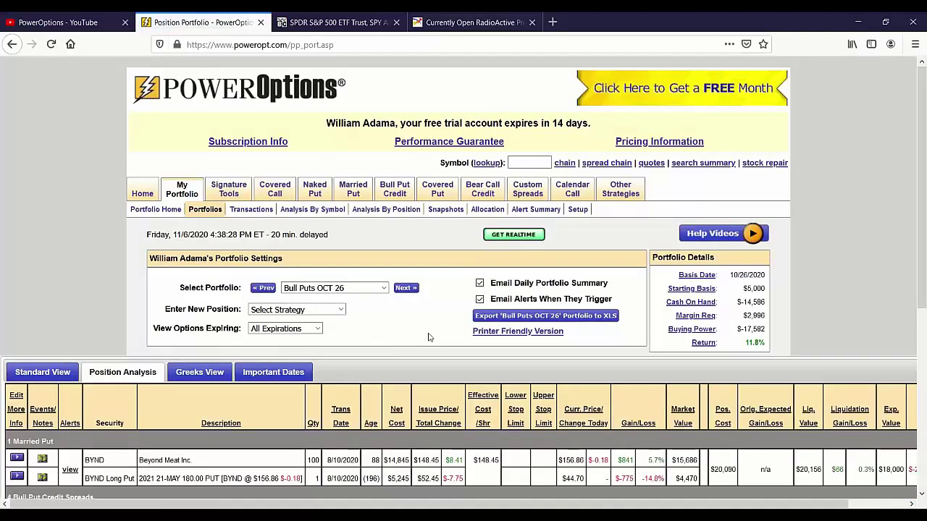
Review the BLK, RNG, SPLK and UNH bull put credit spreads, including their original expected, liquidation and expiration gain/loss
{"action": "scroll", "coordinate": [406, 321], "scroll_direction": "down", "scroll_amount": 3}
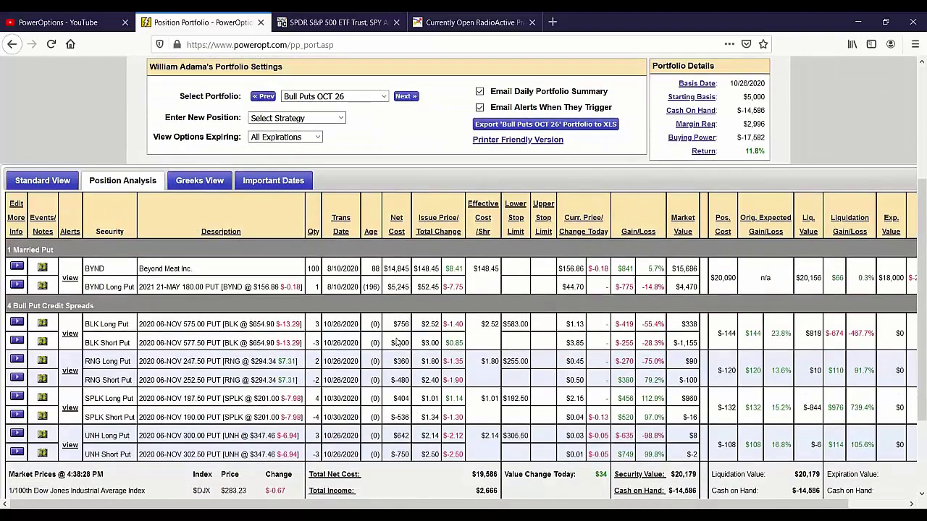
{"action": "scroll", "coordinate": [397, 341], "scroll_direction": "down", "scroll_amount": 1}
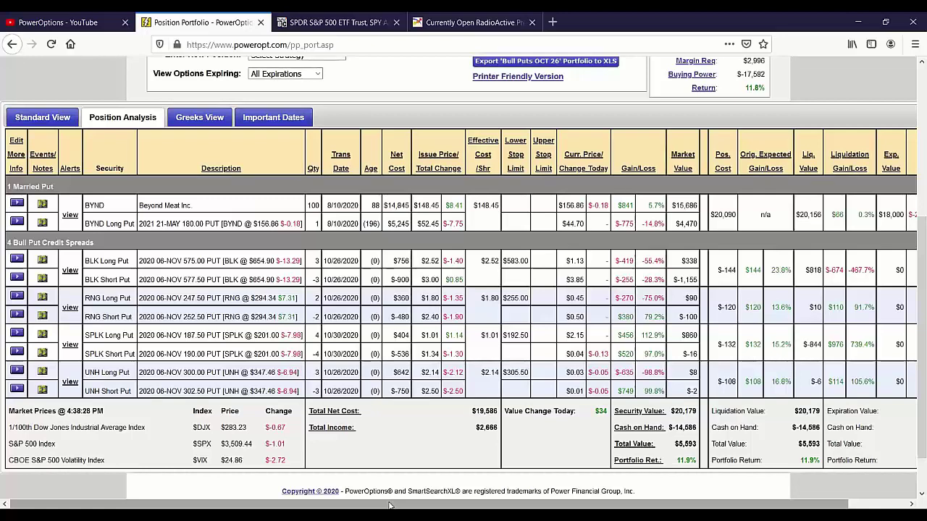
{"action": "left_click_drag", "start_coordinate": [389, 504], "coordinate": [444, 505]}
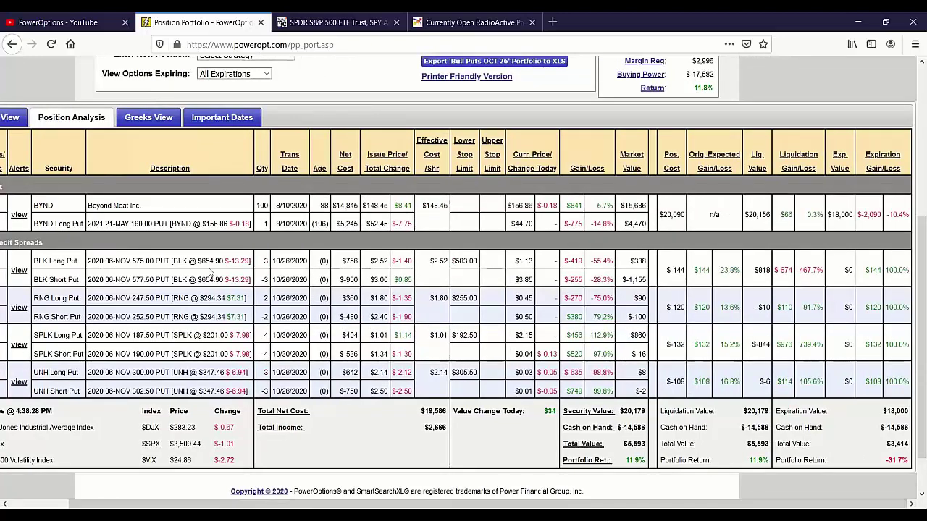
{"action": "left_click_drag", "start_coordinate": [868, 270], "coordinate": [908, 373]}
{"action": "left_click", "coordinate": [829, 451]}
{"action": "left_click_drag", "start_coordinate": [511, 505], "coordinate": [460, 505]}
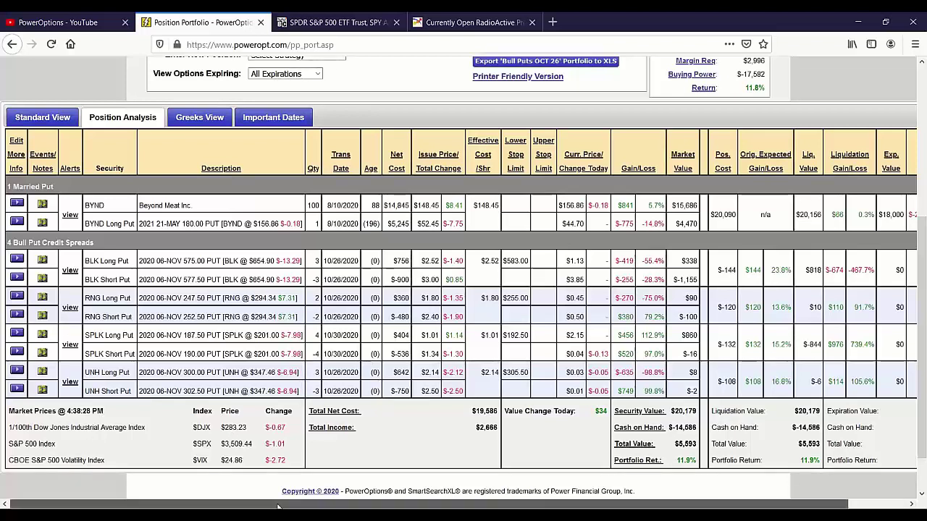
{"action": "scroll", "coordinate": [828, 167], "scroll_direction": "right", "scroll_amount": 2}
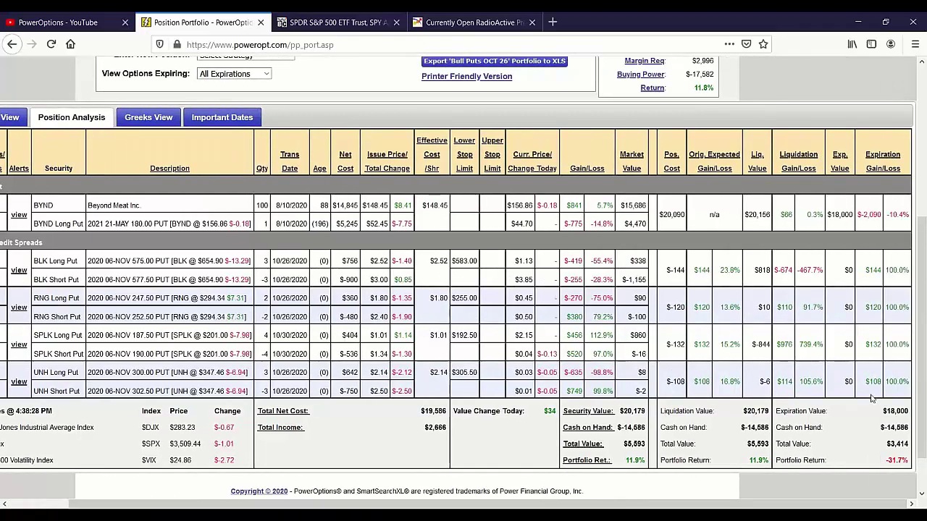
{"action": "scroll", "coordinate": [426, 402], "scroll_direction": "up", "scroll_amount": 1}
{"action": "scroll", "coordinate": [426, 403], "scroll_direction": "up", "scroll_amount": 5}
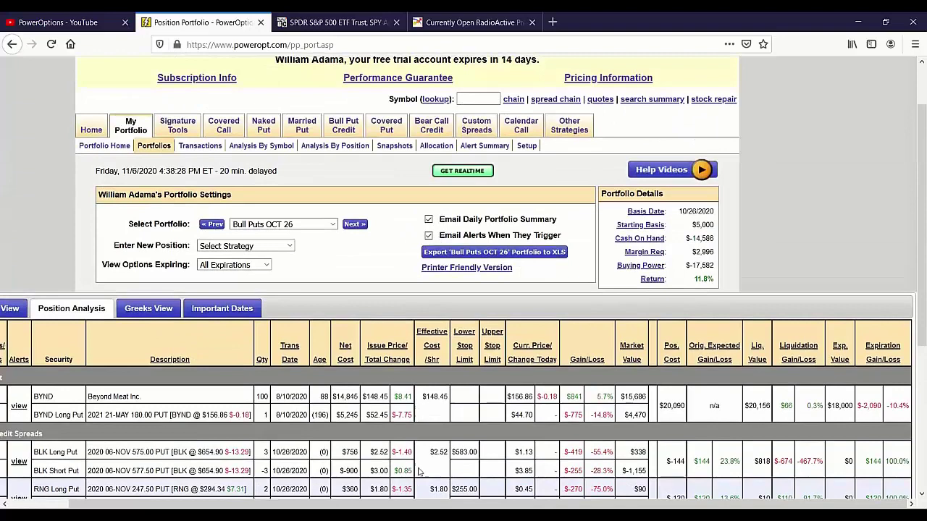
{"action": "left_click_drag", "start_coordinate": [361, 506], "coordinate": [310, 507]}
{"action": "scroll", "coordinate": [111, 389], "scroll_direction": "up", "scroll_amount": 2}
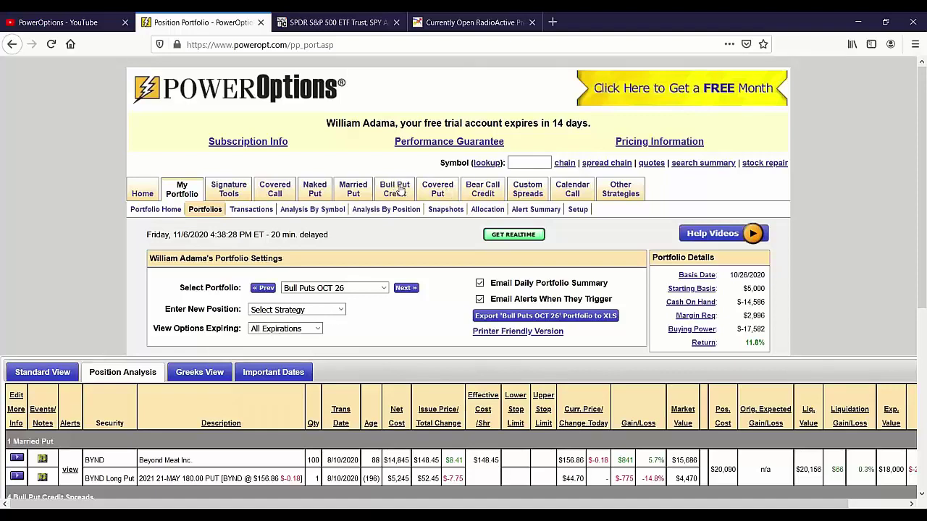
Open the PowerOptions home page, look over the YouTube page for The Hat Trick for Locking in Gains, and return to PowerOptions
{"action": "left_click", "coordinate": [142, 191]}
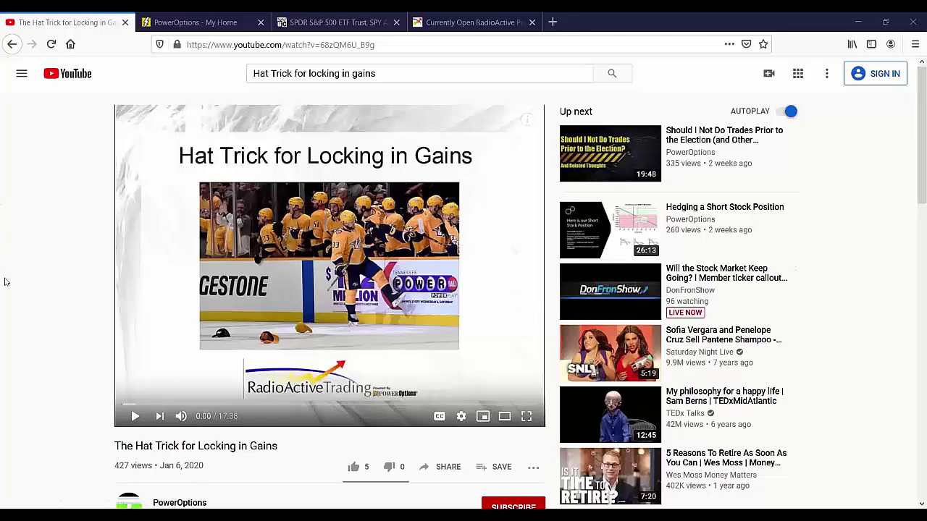
{"action": "scroll", "coordinate": [18, 249], "scroll_direction": "down", "scroll_amount": 3}
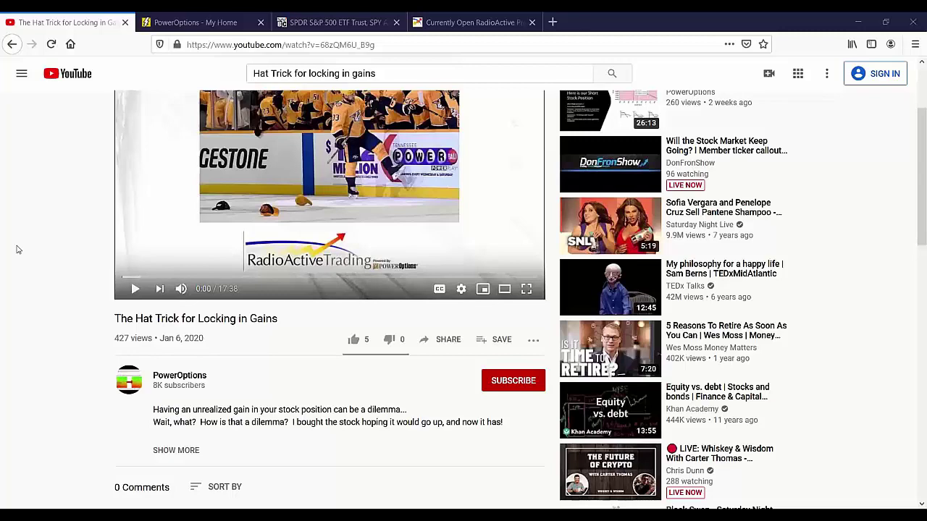
{"action": "scroll", "coordinate": [42, 221], "scroll_direction": "up", "scroll_amount": 2}
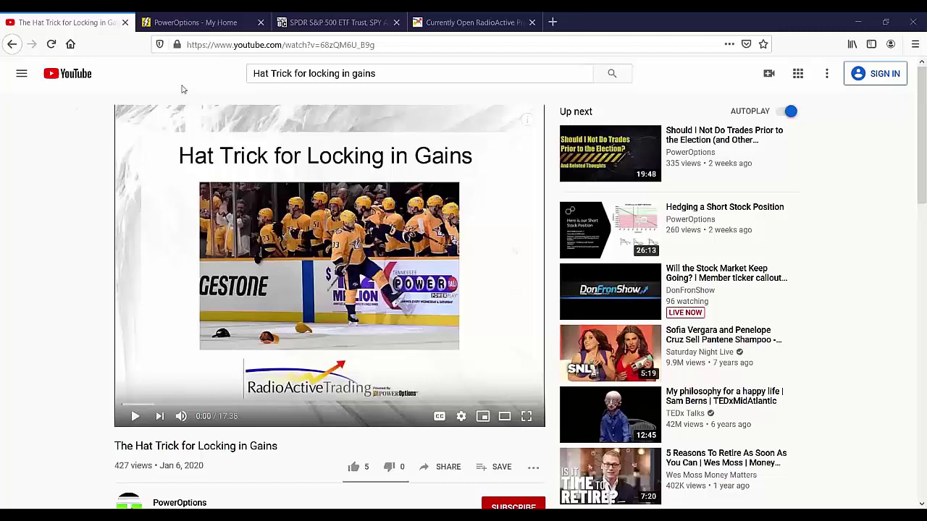
{"action": "left_click", "coordinate": [186, 20]}
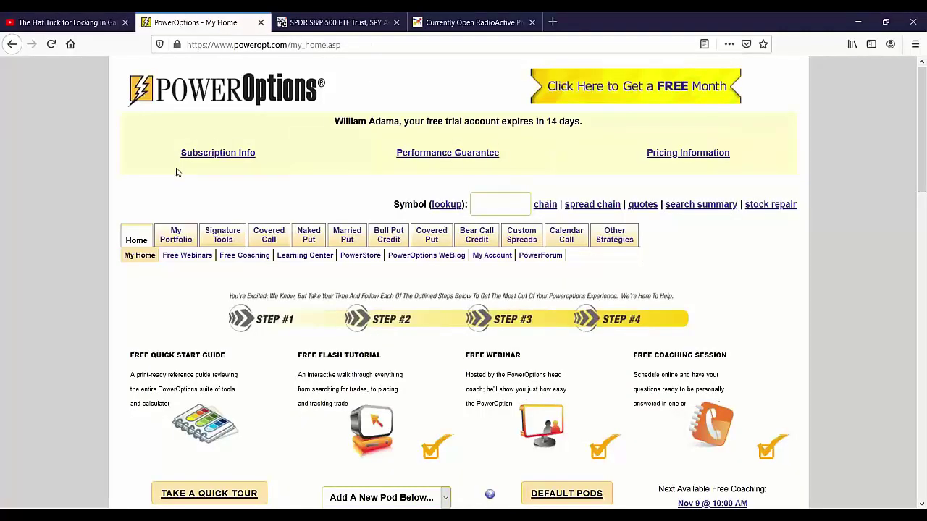